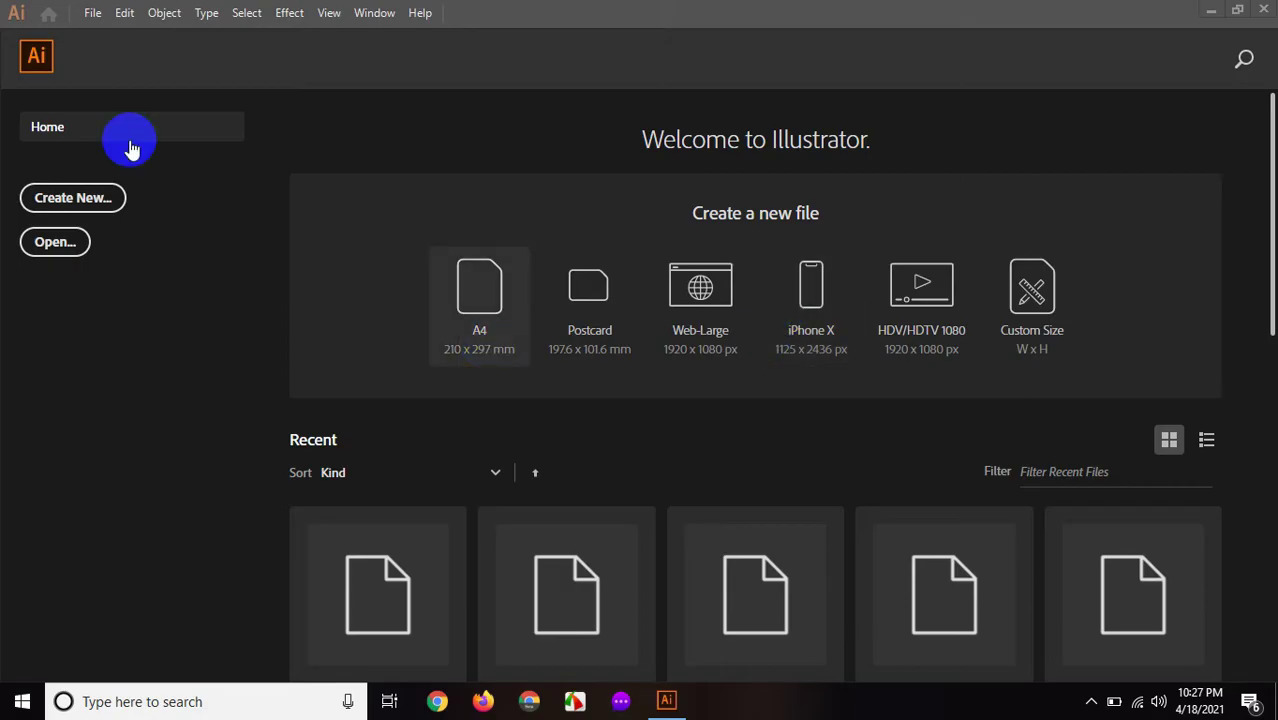
Create a new document named 'Mug Design' in pixels at 1129 × 950 px
click(61, 201)
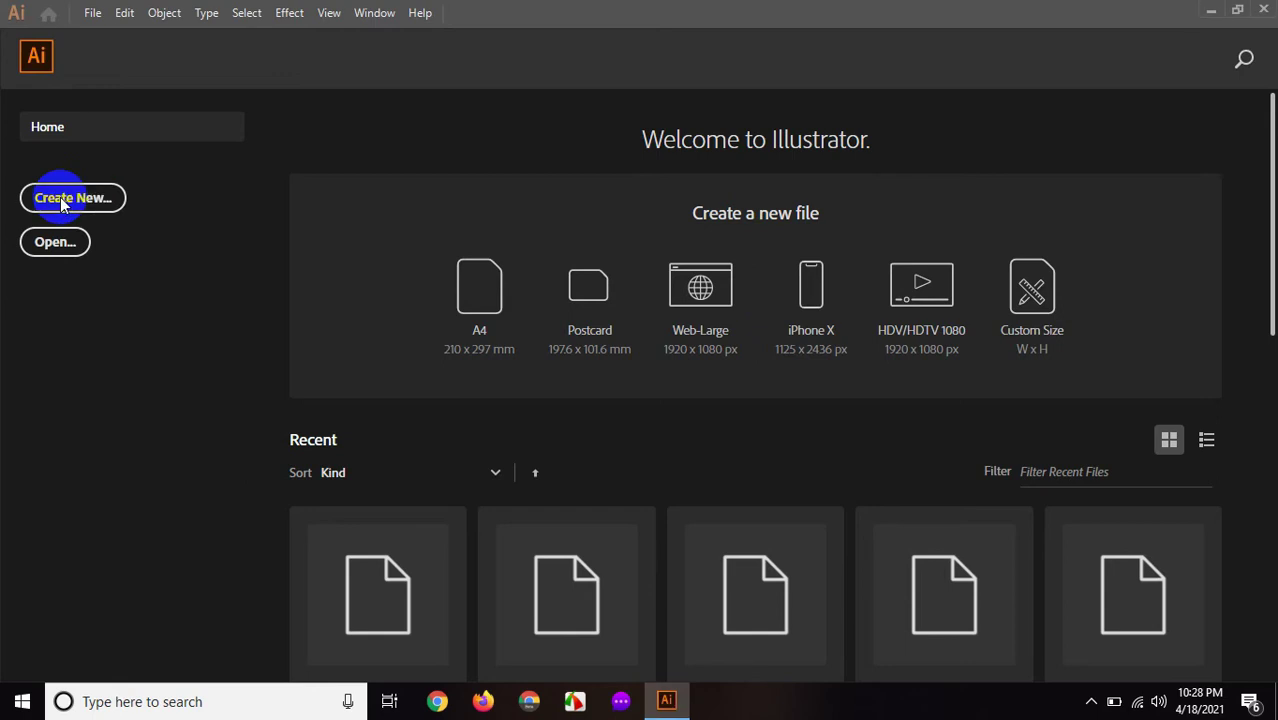
click(60, 199)
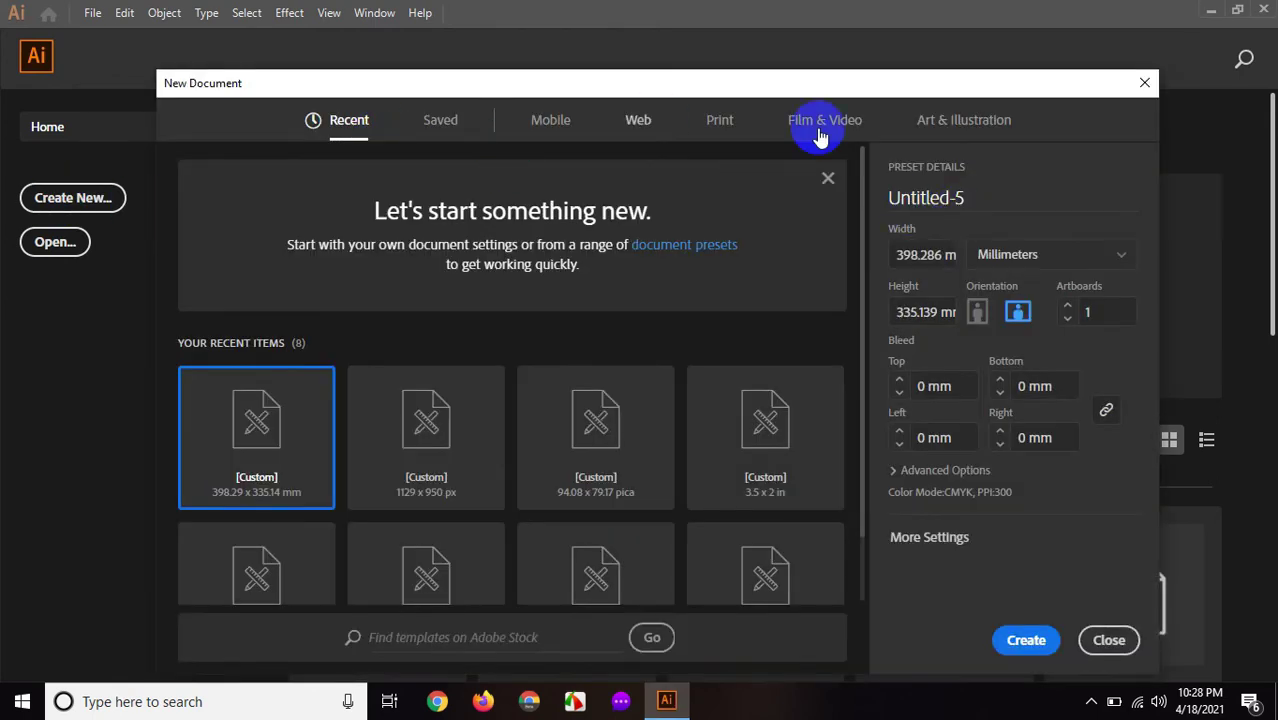
click(994, 194)
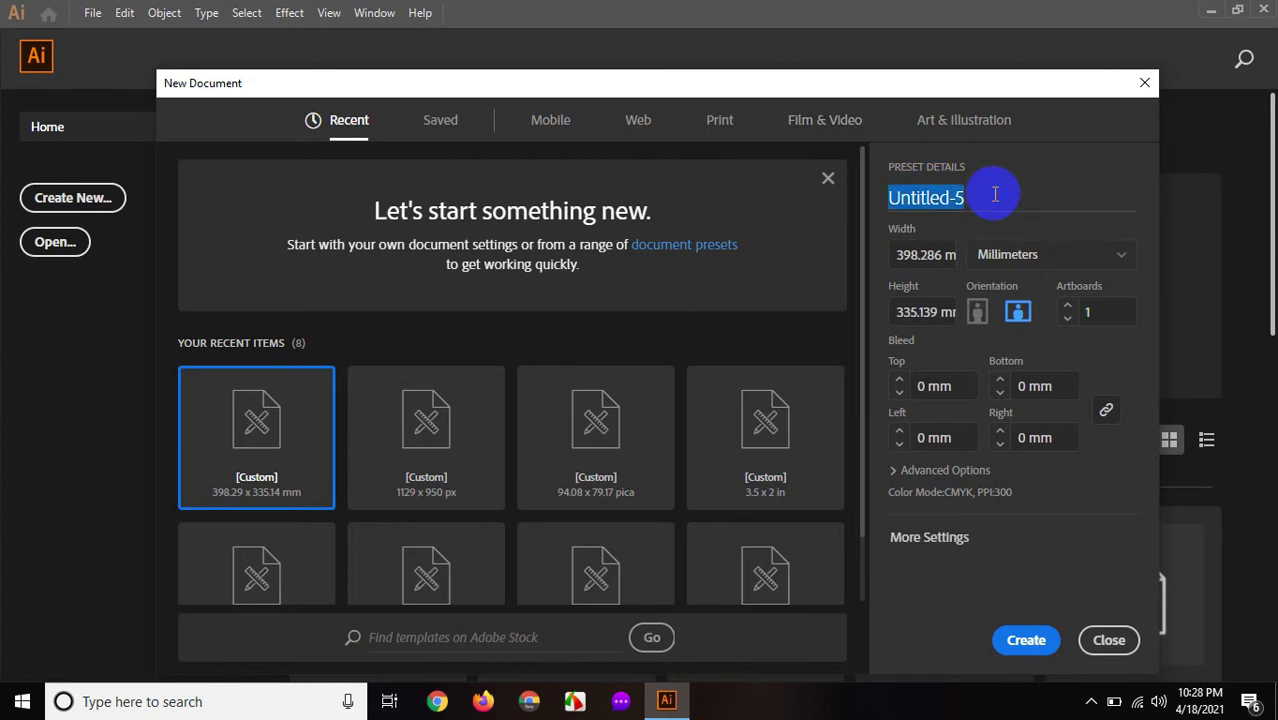
text(Mu)
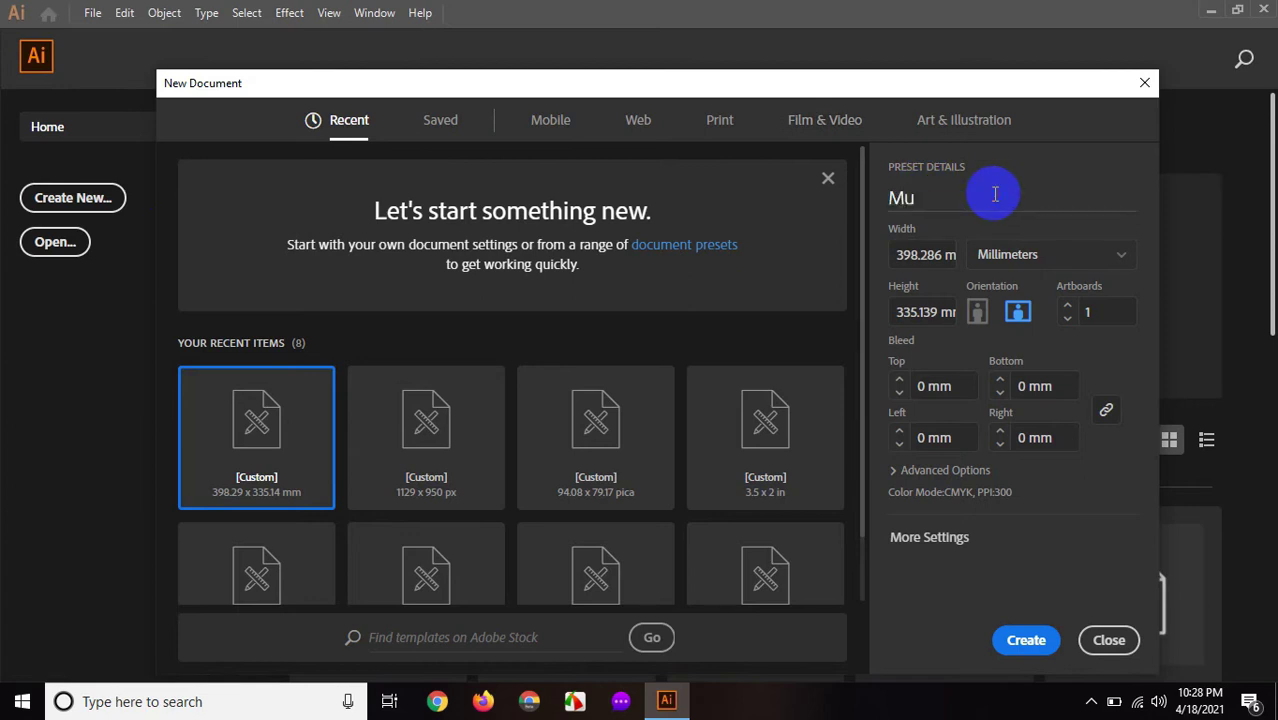
text(g Design)
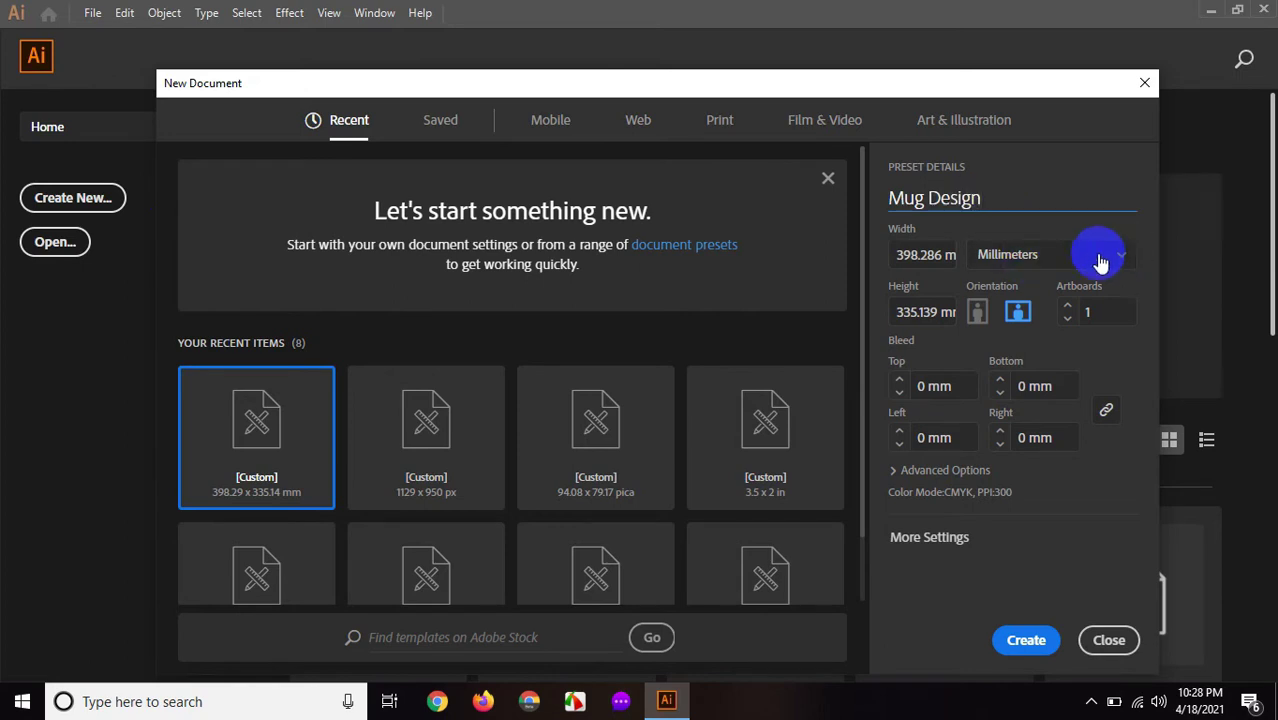
click(1118, 256)
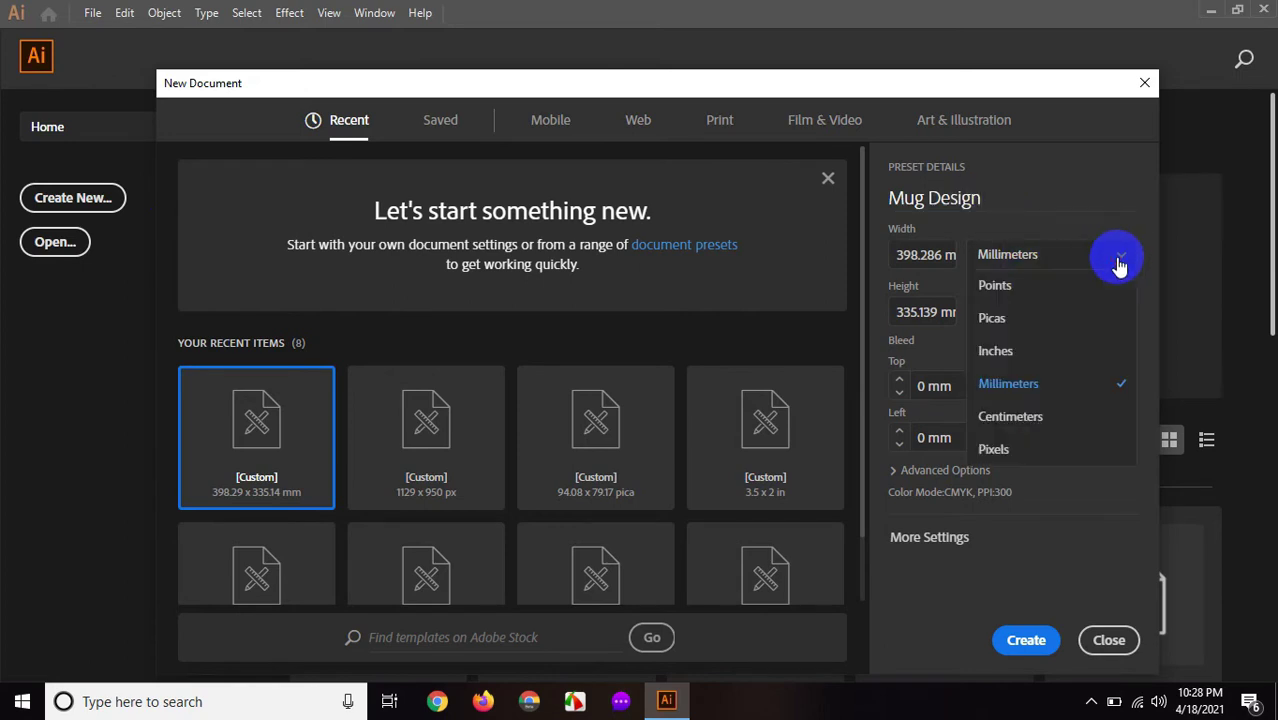
click(1000, 449)
drag(924, 254, 886, 259)
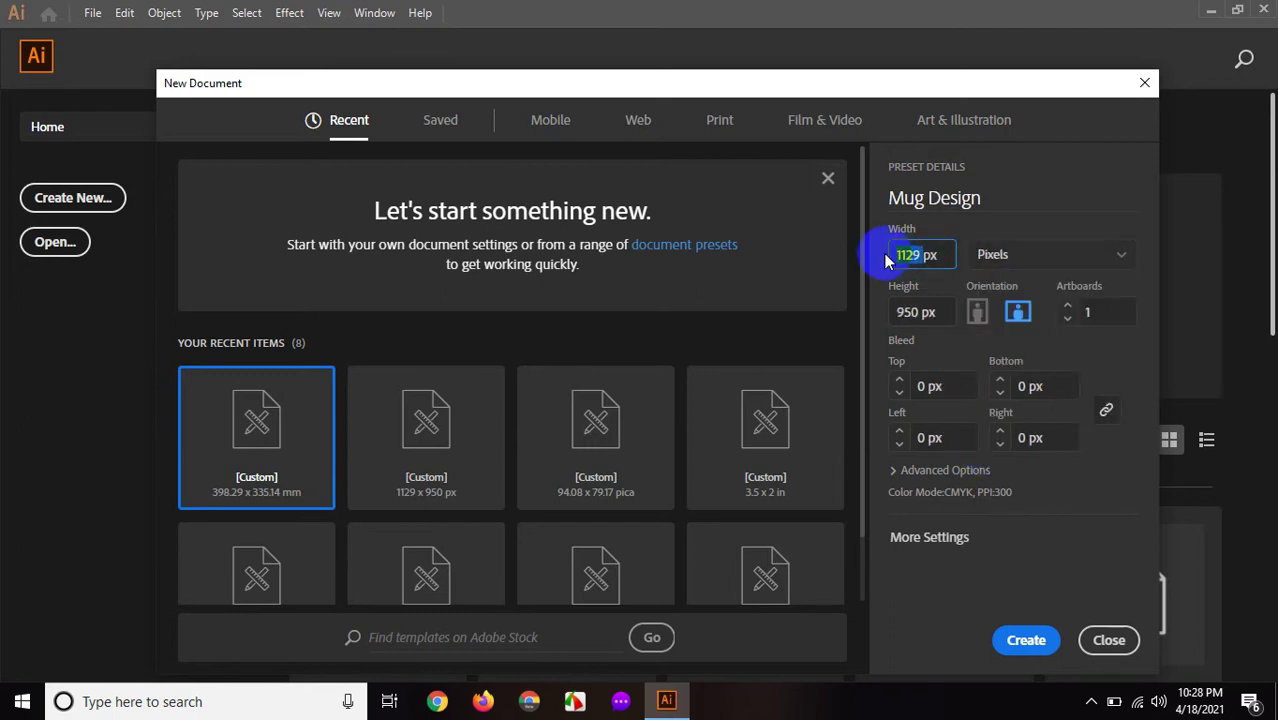
key(Right)
drag(916, 311, 858, 332)
text(950)
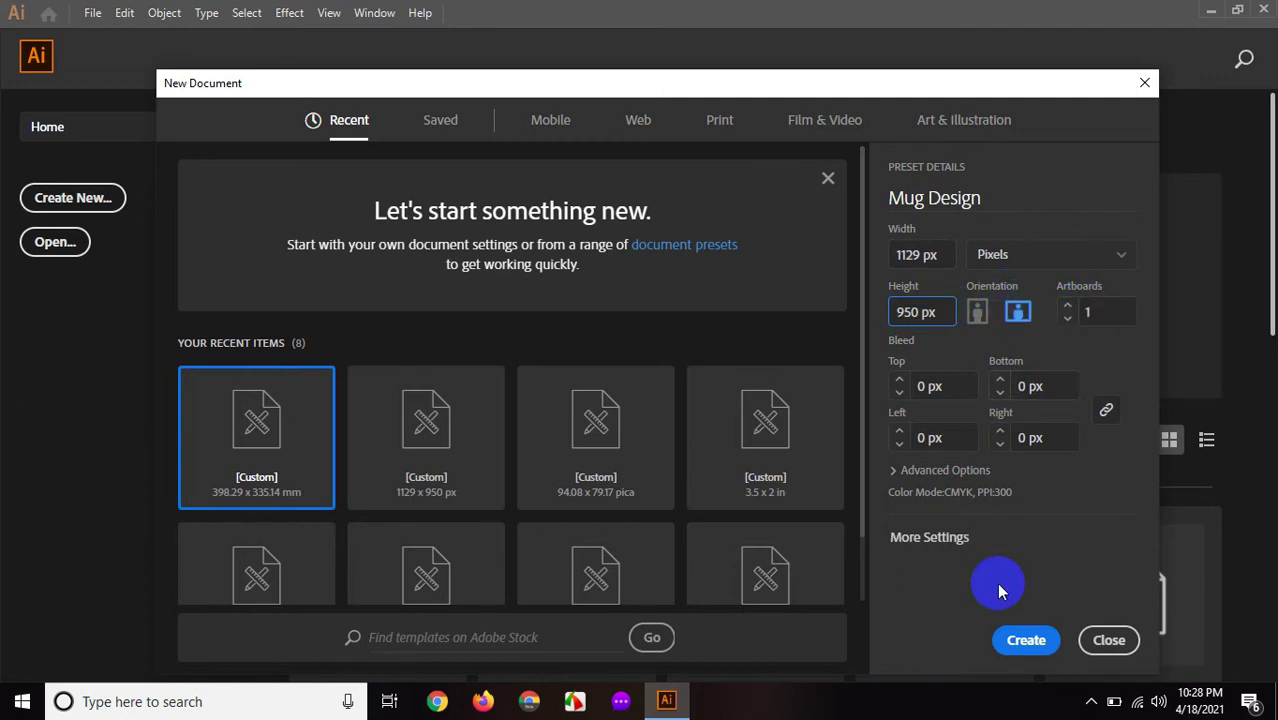
click(1018, 640)
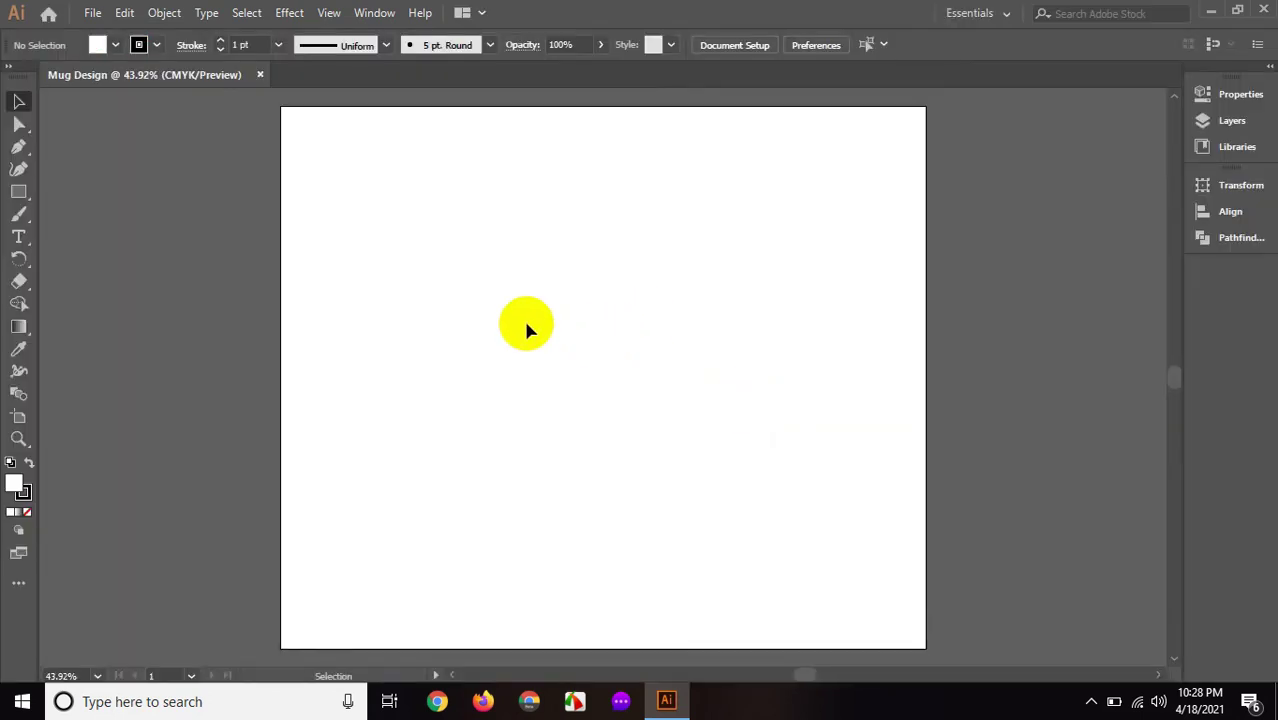
Draw a wide rectangle, about 672 × 186 px, near the top of the artboard
key(ctrl+minus)
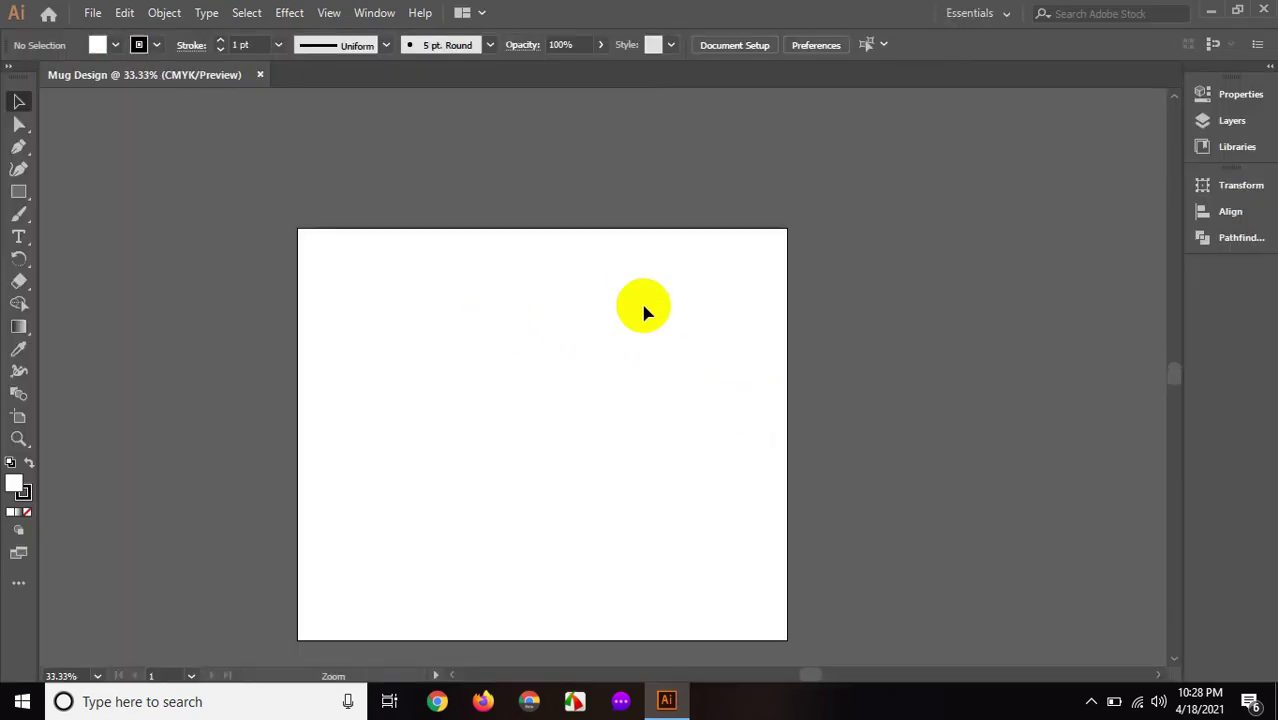
scroll(562, 338, down, 2)
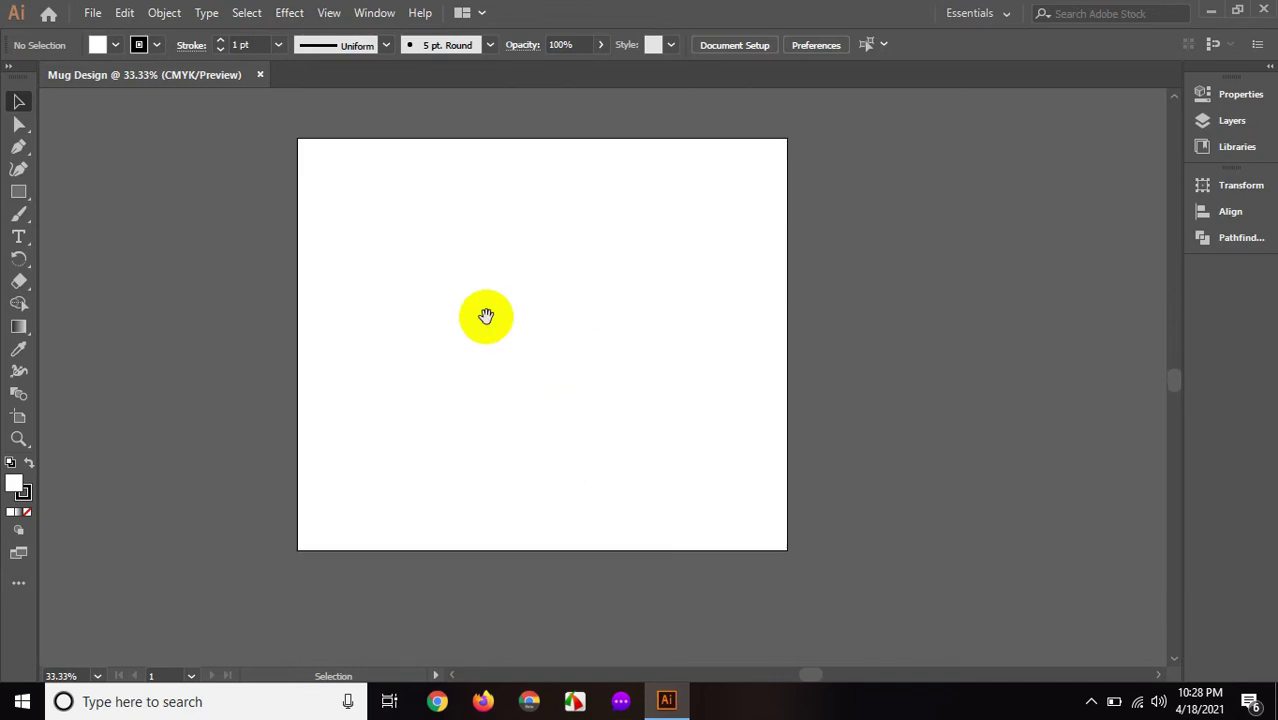
drag(485, 314, 538, 322)
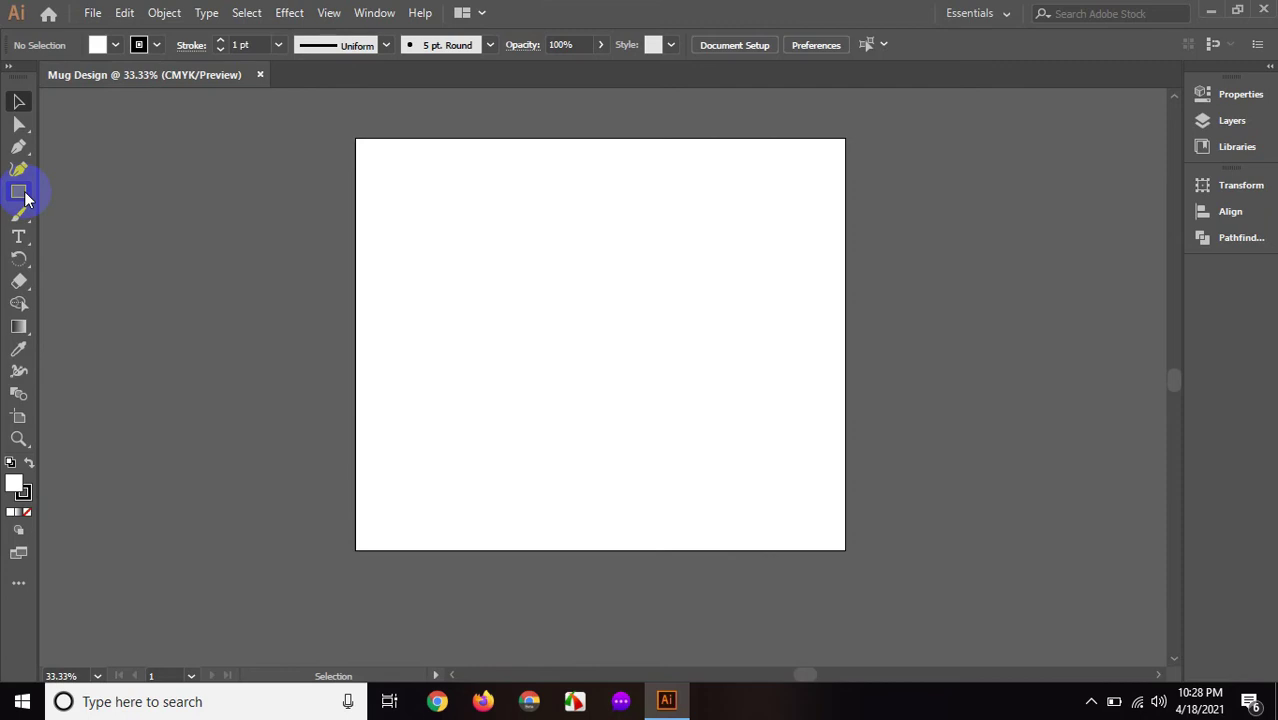
drag(22, 194, 50, 197)
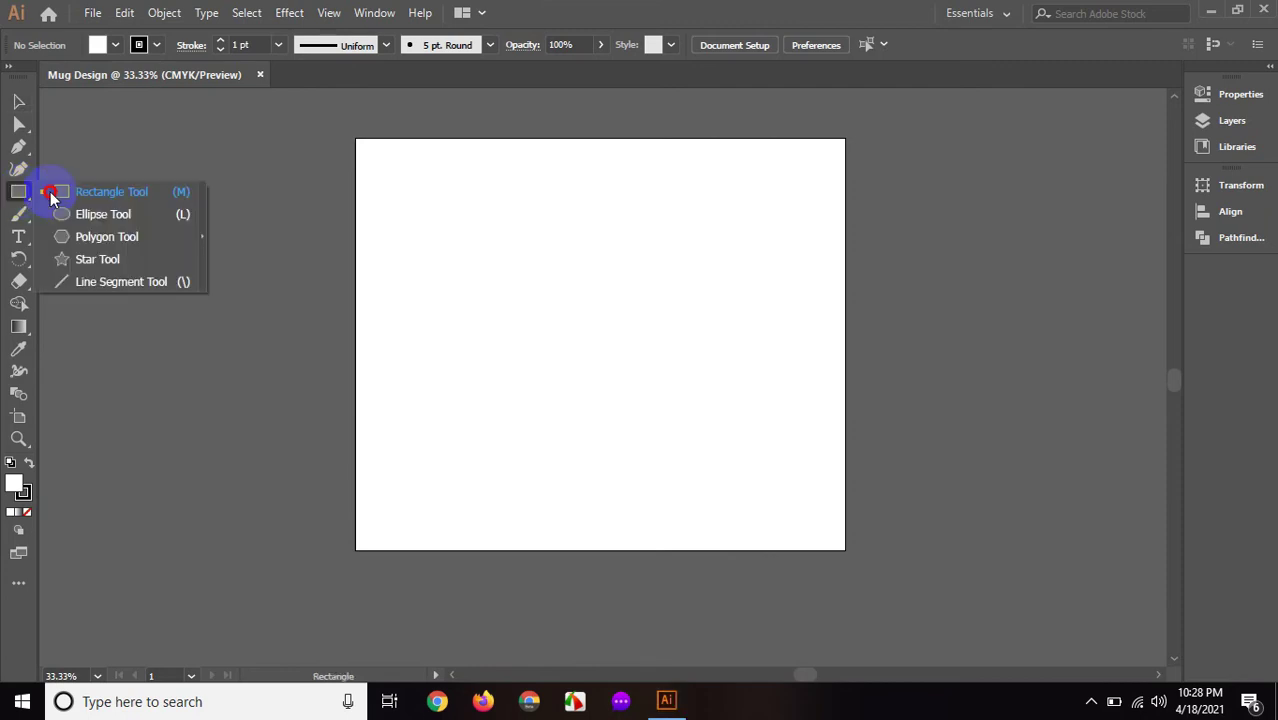
mouse_move(445, 224)
mouse_down()
mouse_move(663, 272)
mouse_move(737, 304)
mouse_up()
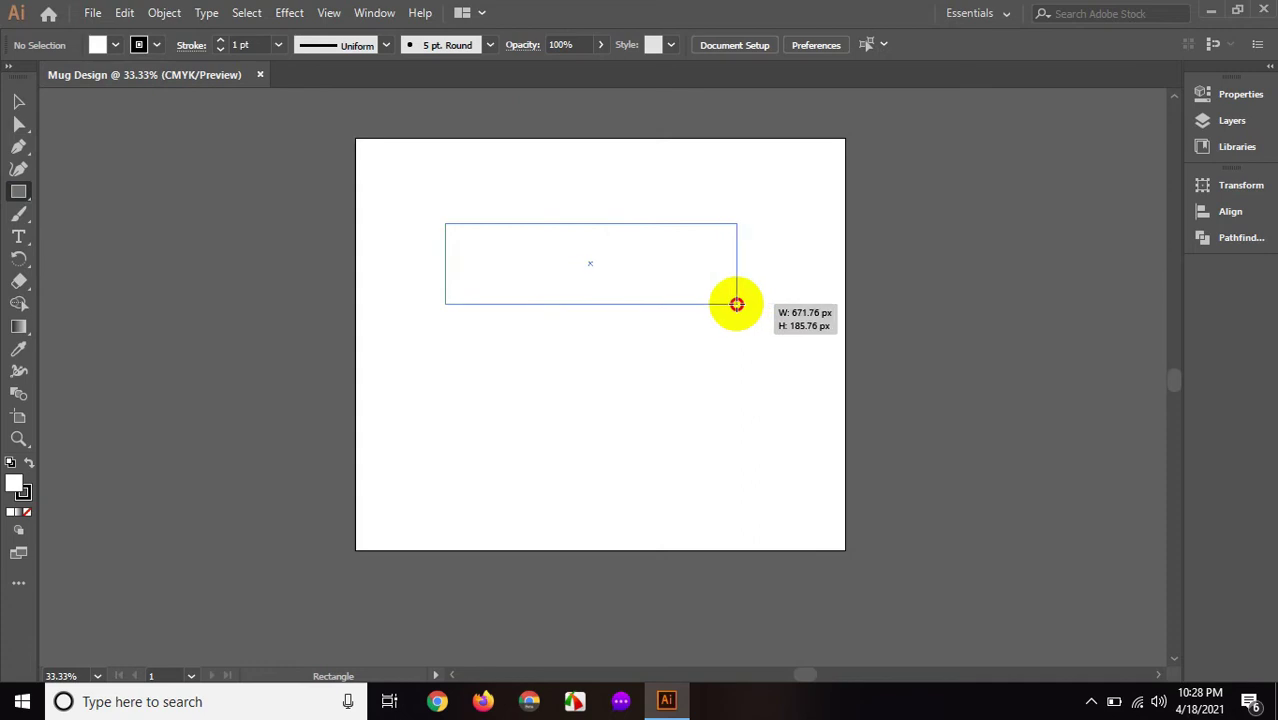
drag(737, 304, 739, 292)
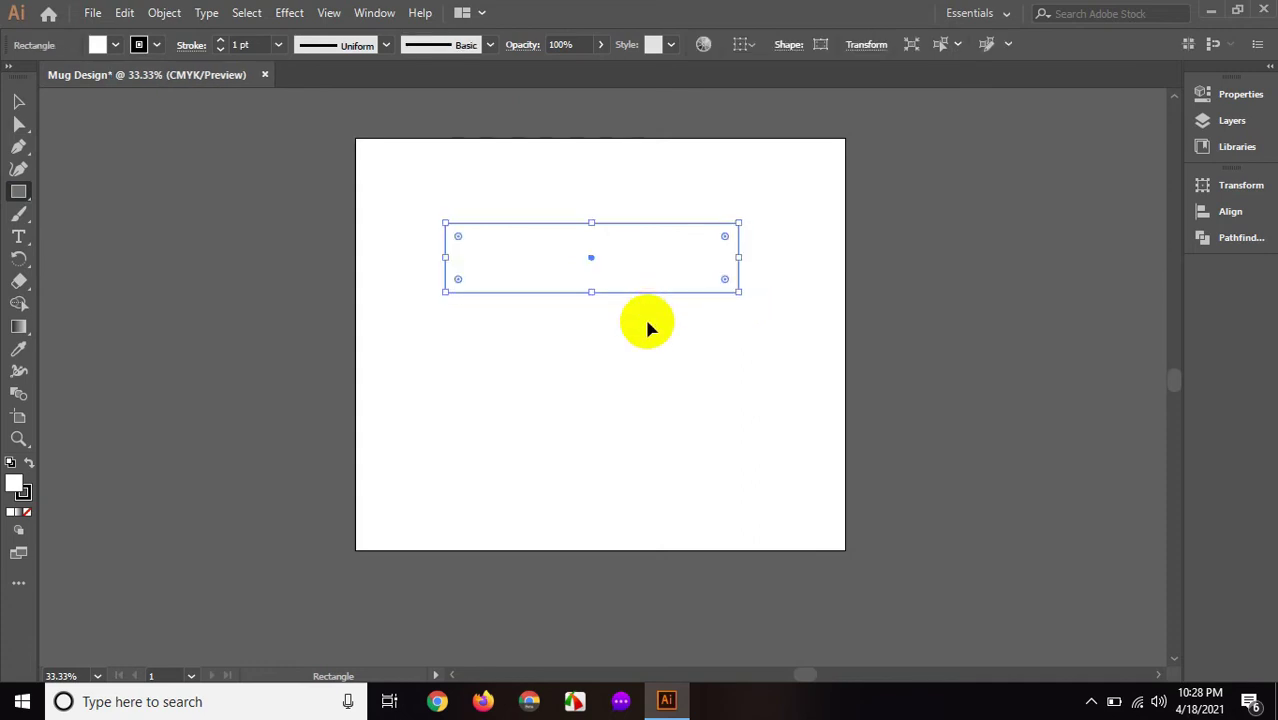
ctrl+click(644, 322)
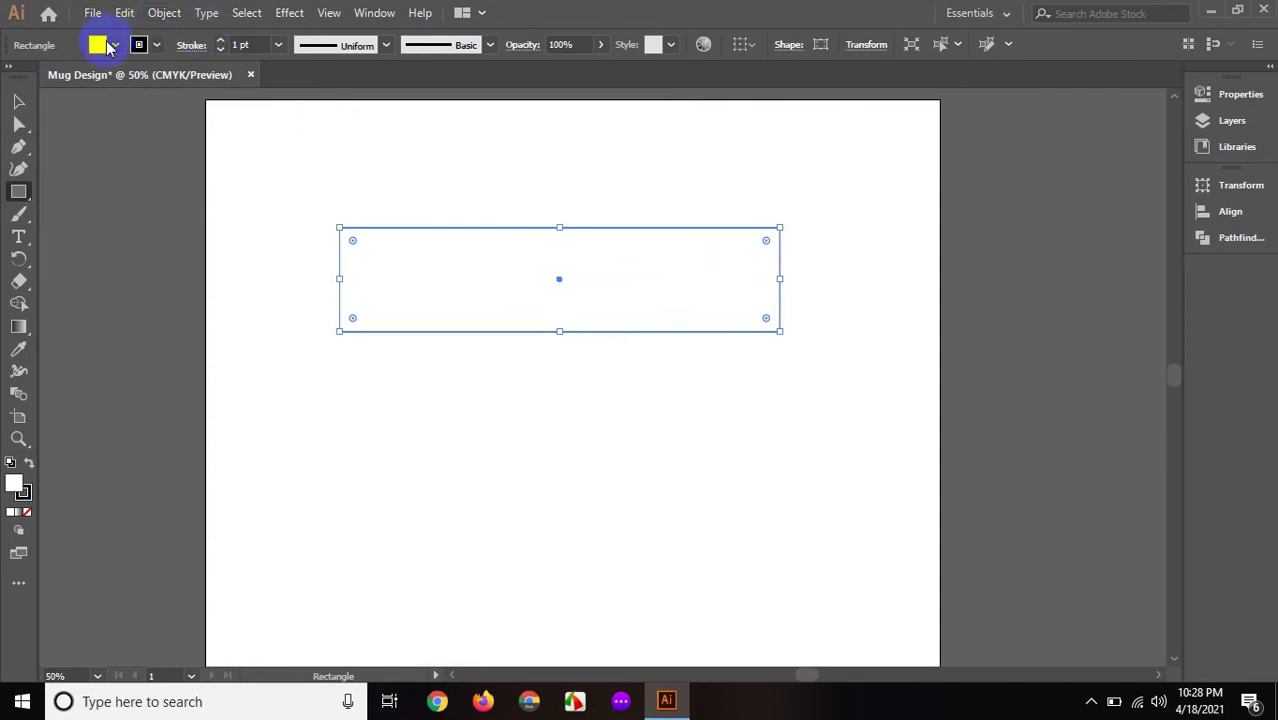
Fill the rectangle red and round its corners fully into a pill shape
click(112, 46)
click(38, 76)
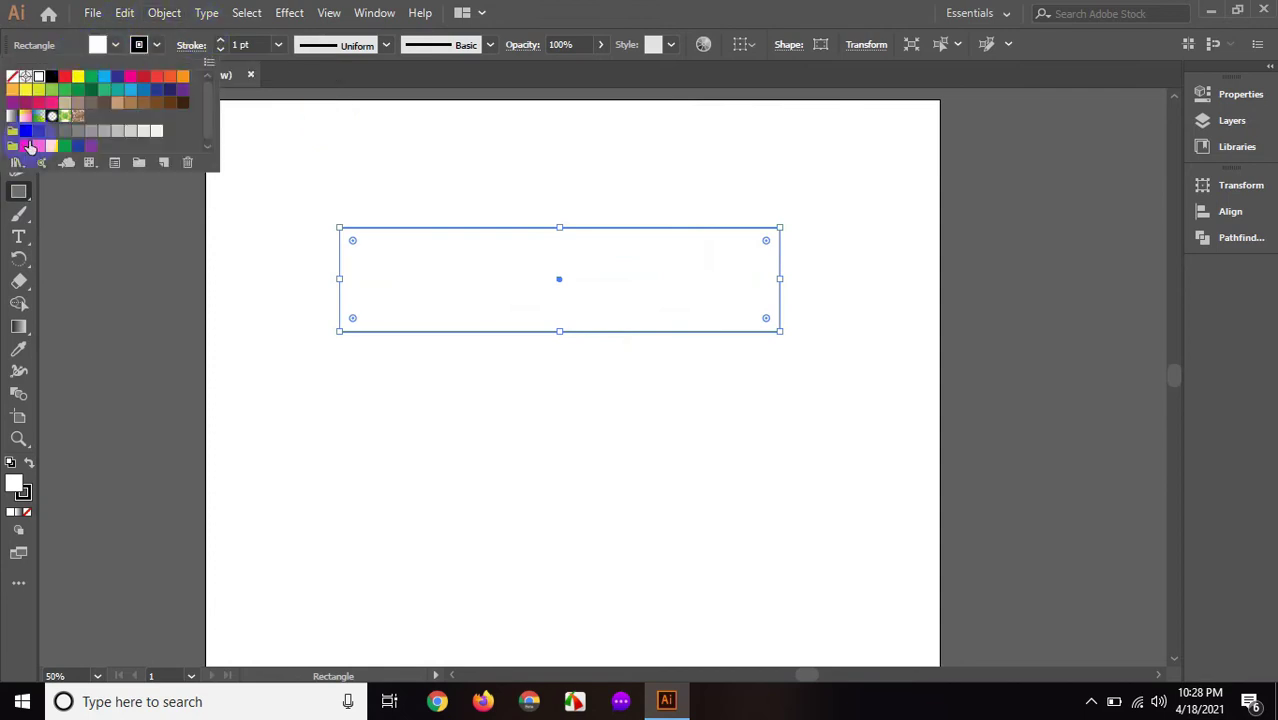
click(30, 148)
click(20, 103)
drag(766, 244, 620, 280)
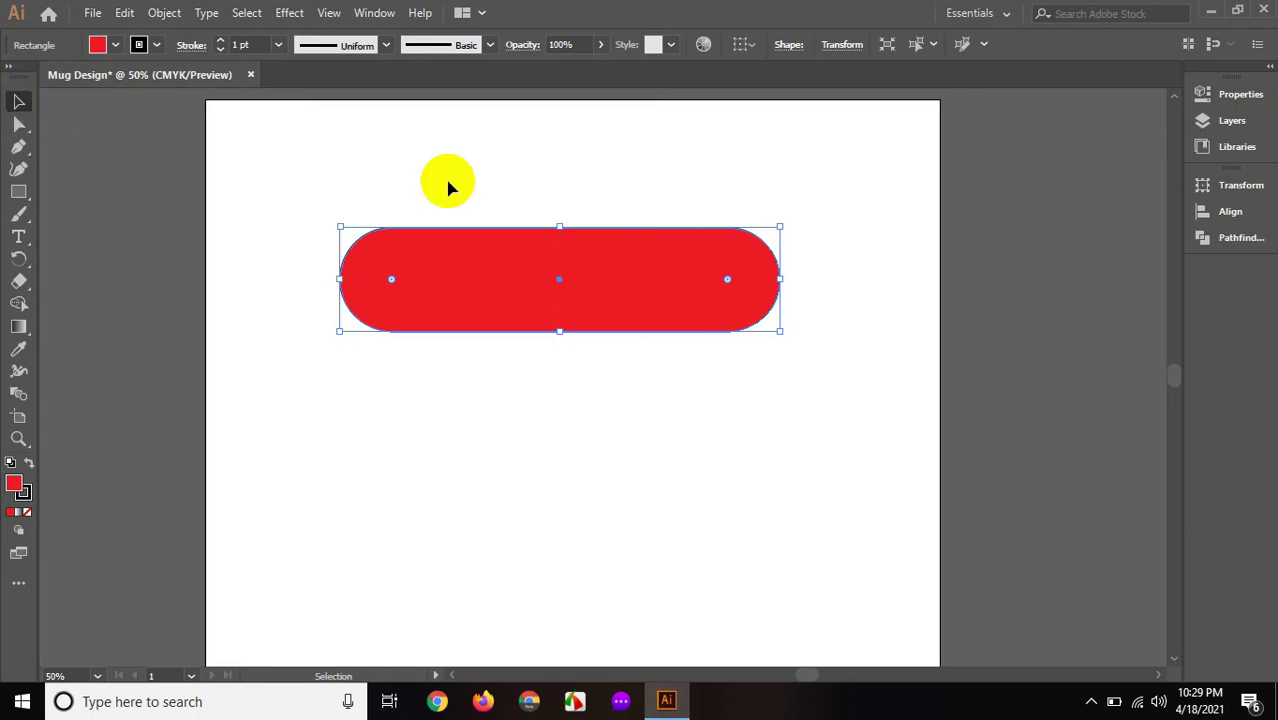
click(531, 186)
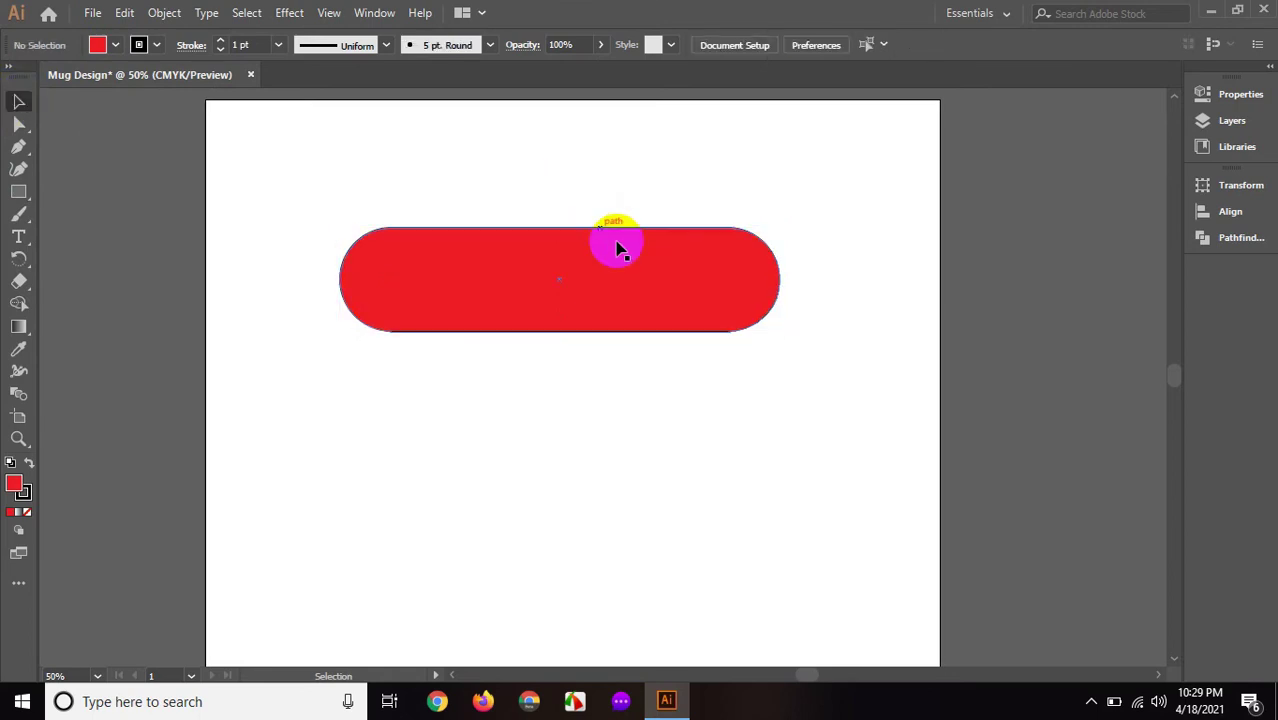
Set the red pill's stroke to None, removing its outline
key(ctrl+minus)
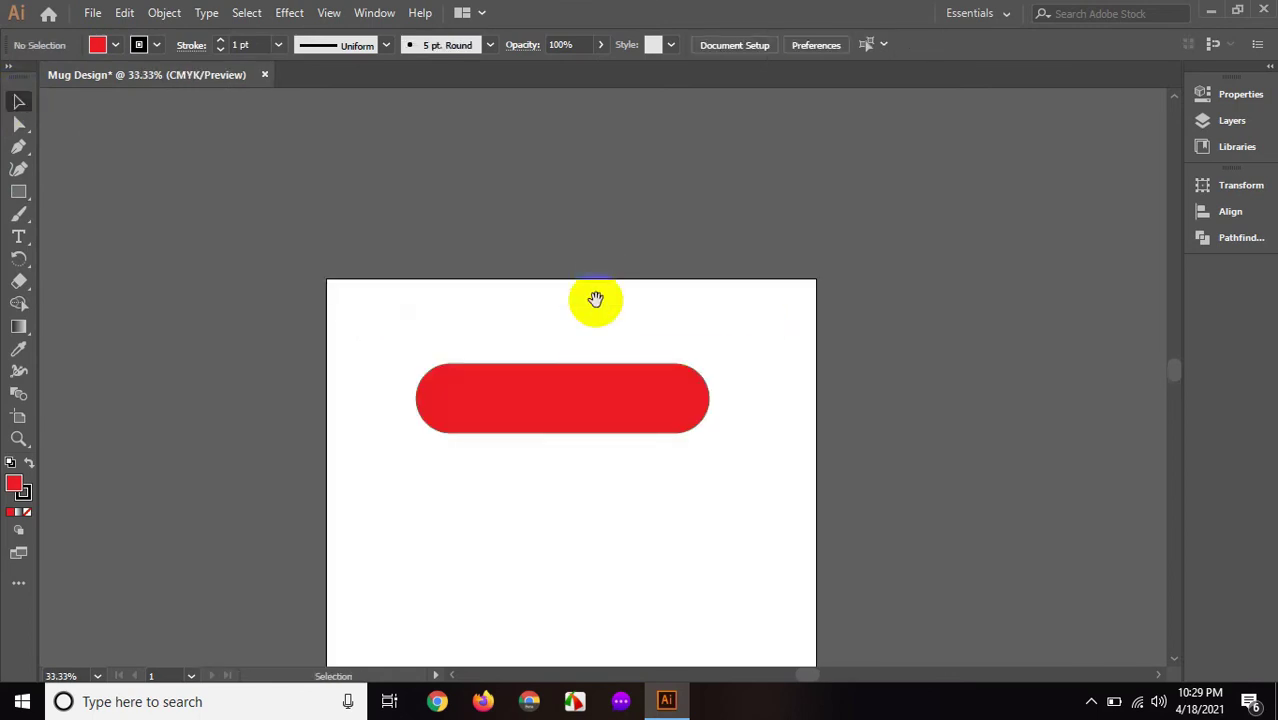
scroll(595, 299, down, 1)
scroll(595, 299, down, 1)
scroll(595, 299, down, 1)
ctrl+click(593, 291)
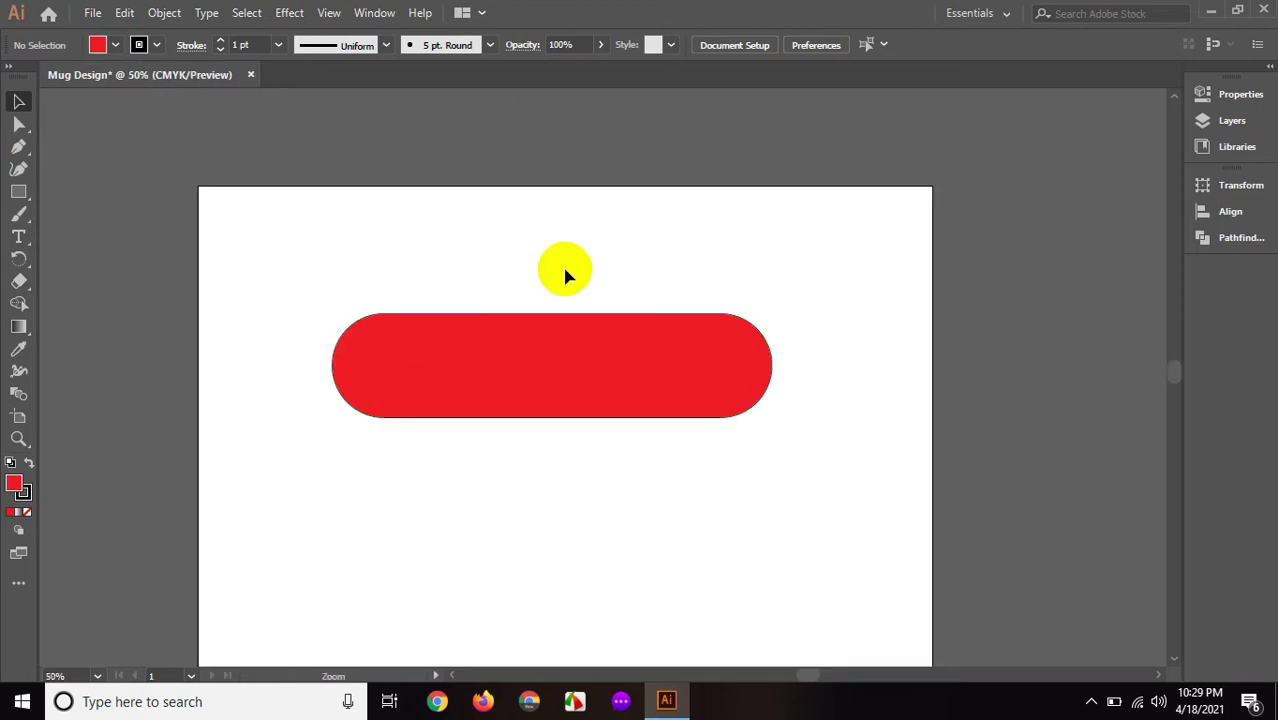
click(156, 45)
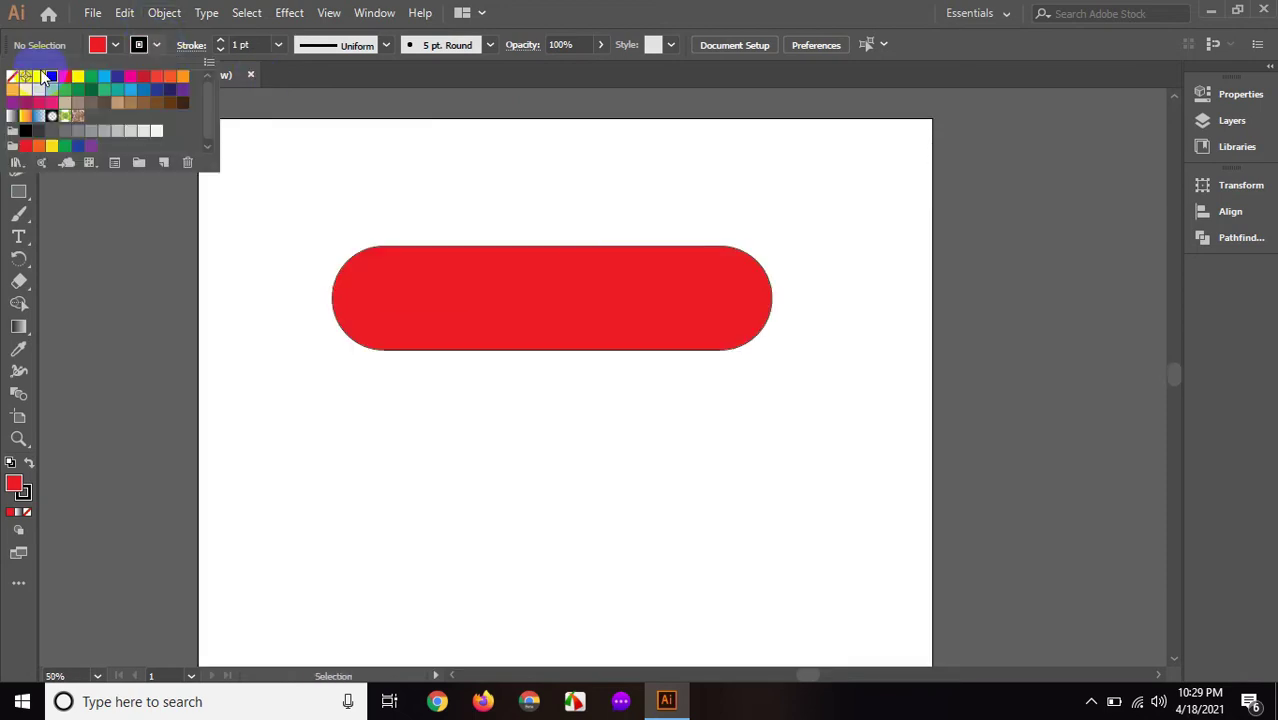
click(383, 207)
click(391, 248)
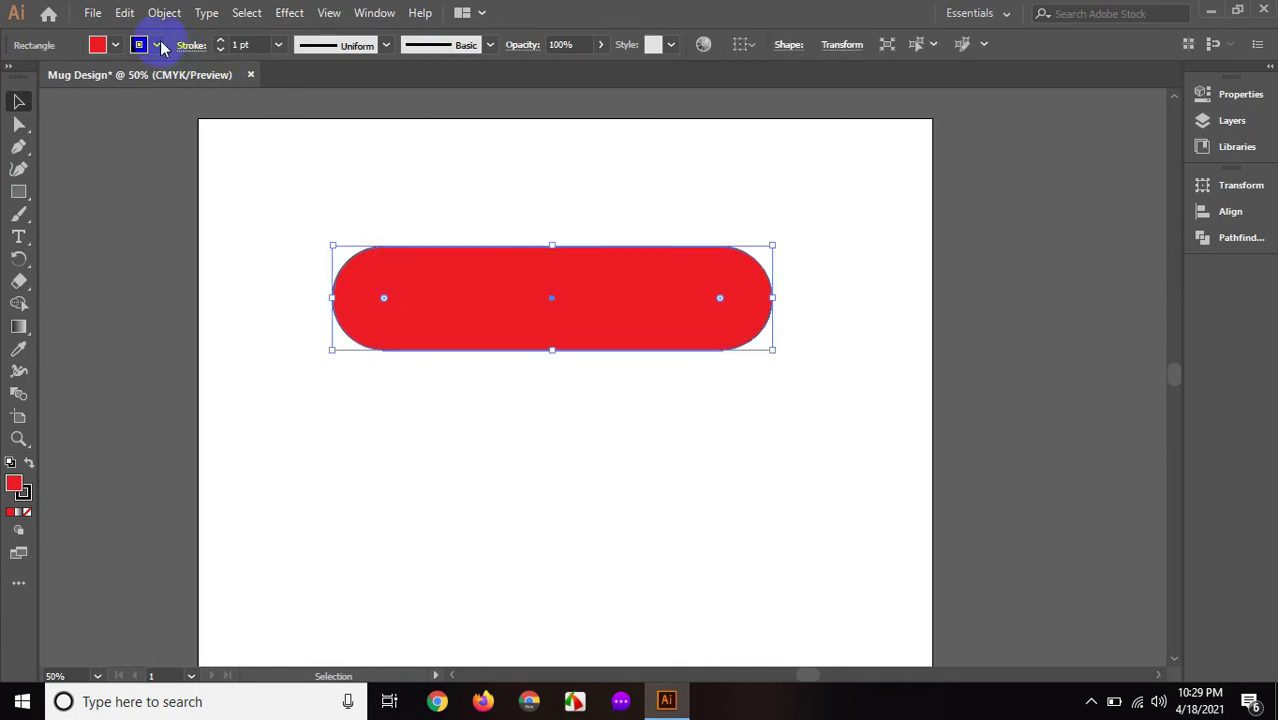
click(157, 45)
click(12, 76)
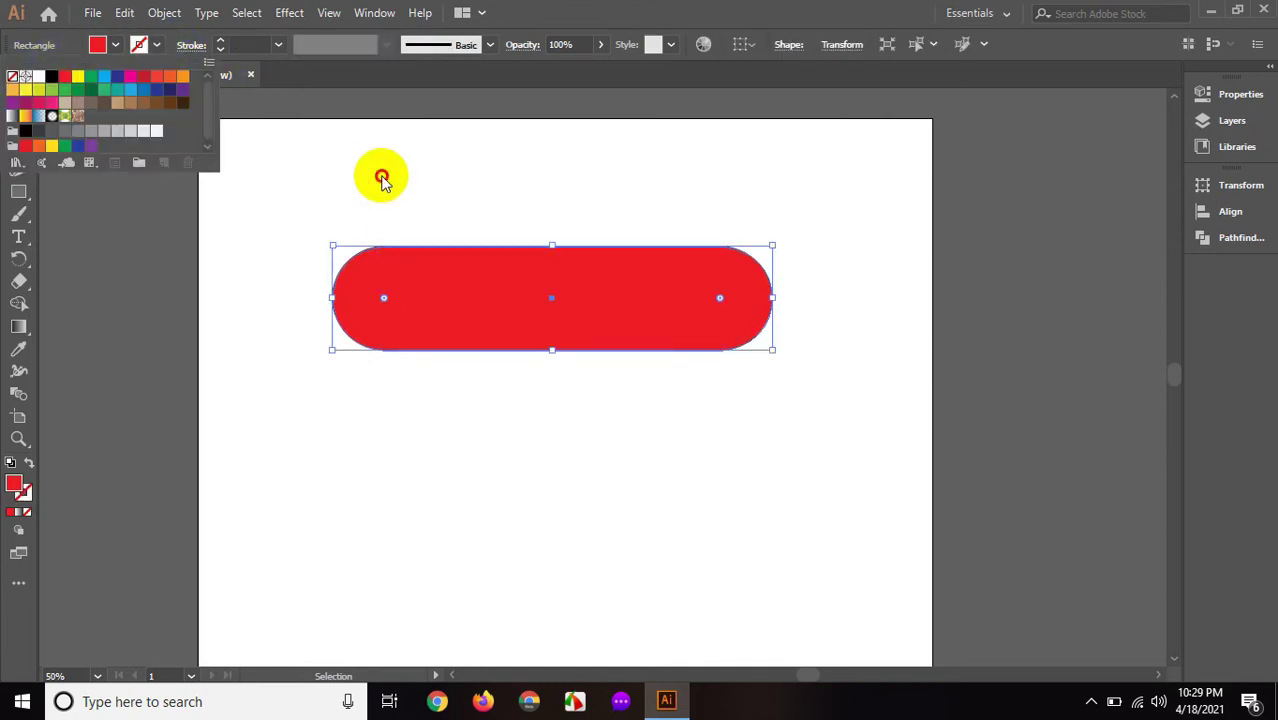
click(383, 180)
drag(512, 215, 615, 315)
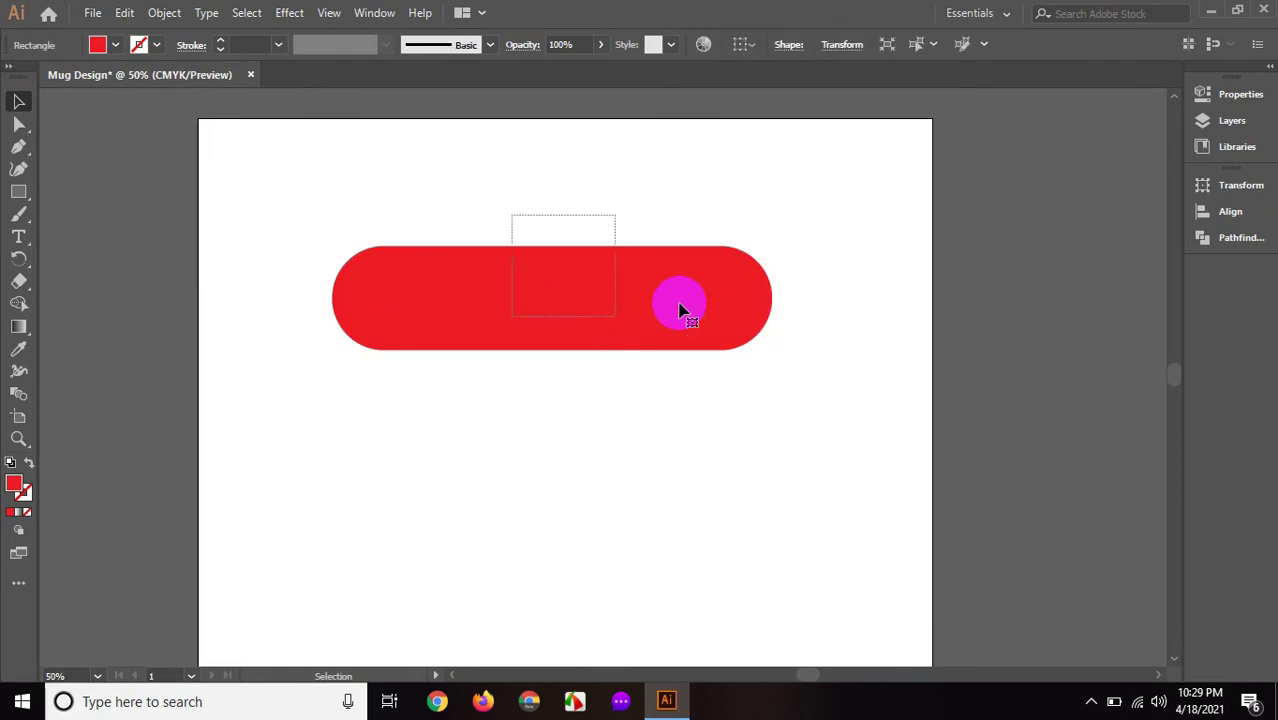
Duplicate the red pill and tilt the copy into a diagonal
click(124, 13)
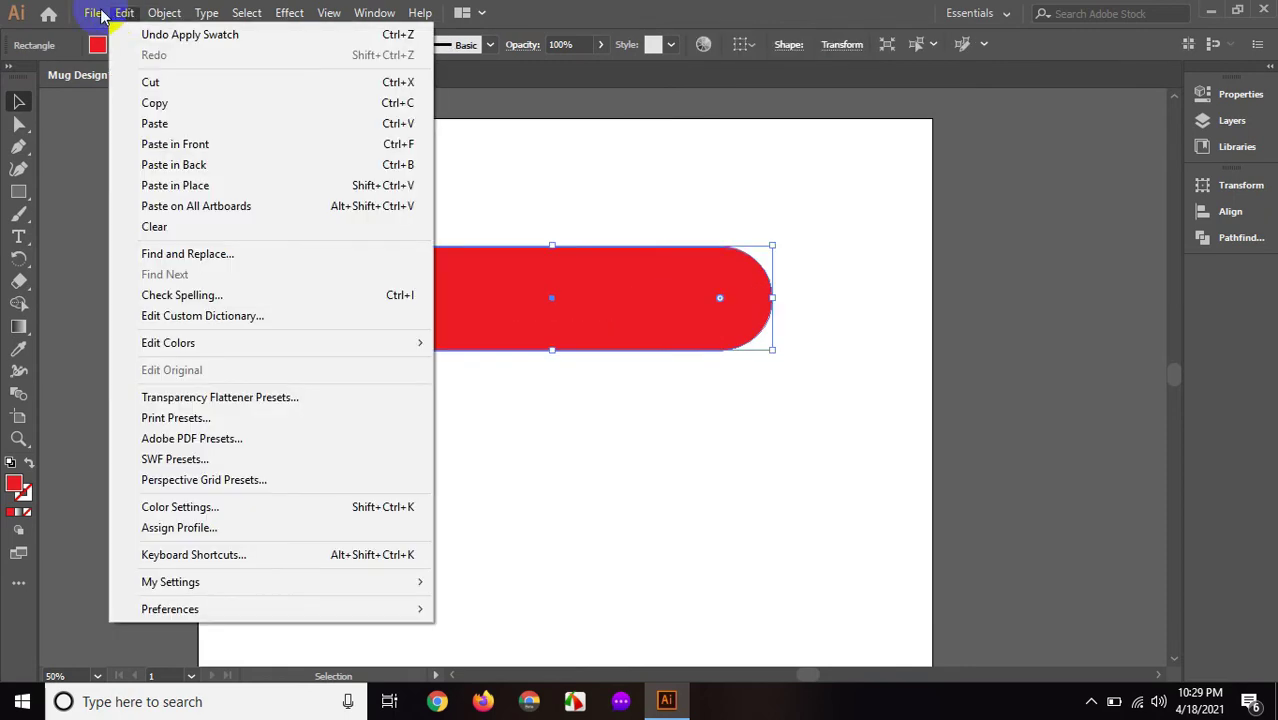
click(150, 103)
click(124, 14)
click(466, 287)
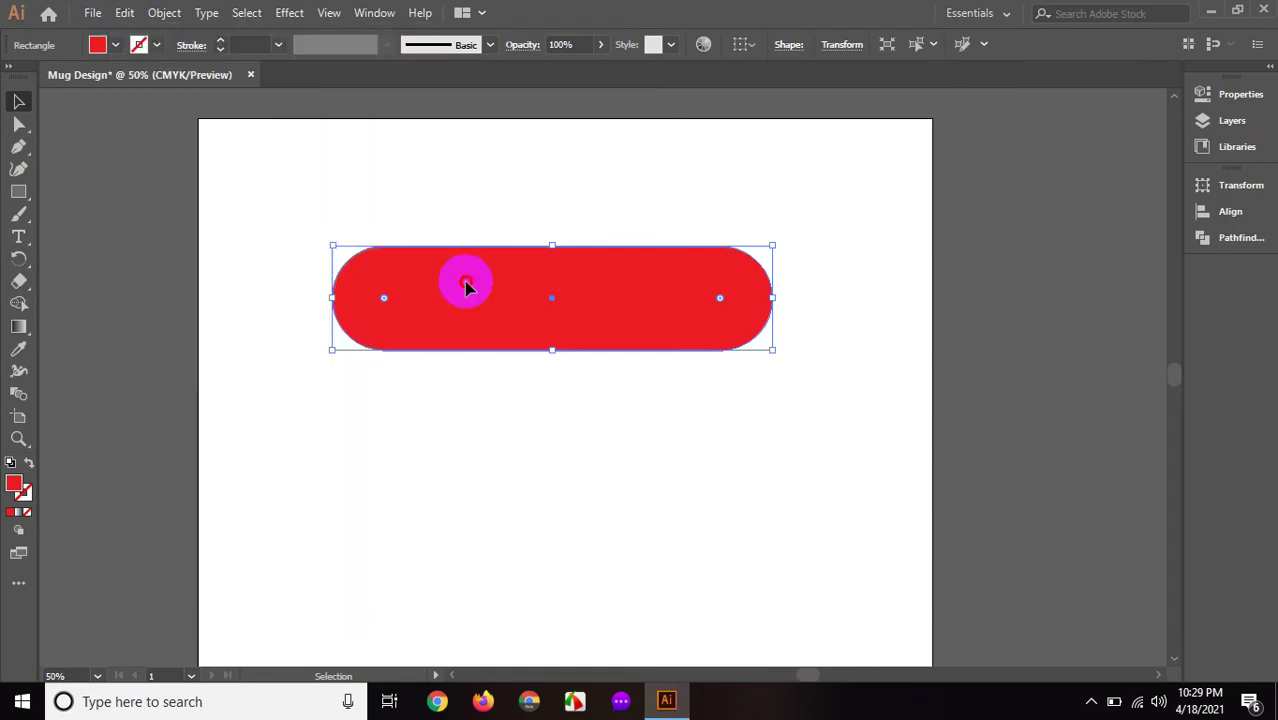
drag(466, 287, 550, 215)
mouse_move(860, 168)
mouse_down()
mouse_move(879, 257)
mouse_move(807, 260)
mouse_up()
Rotate both pills into opposite 45° diagonals crossing near their tops as an inverted V
key(ctrl+minus)
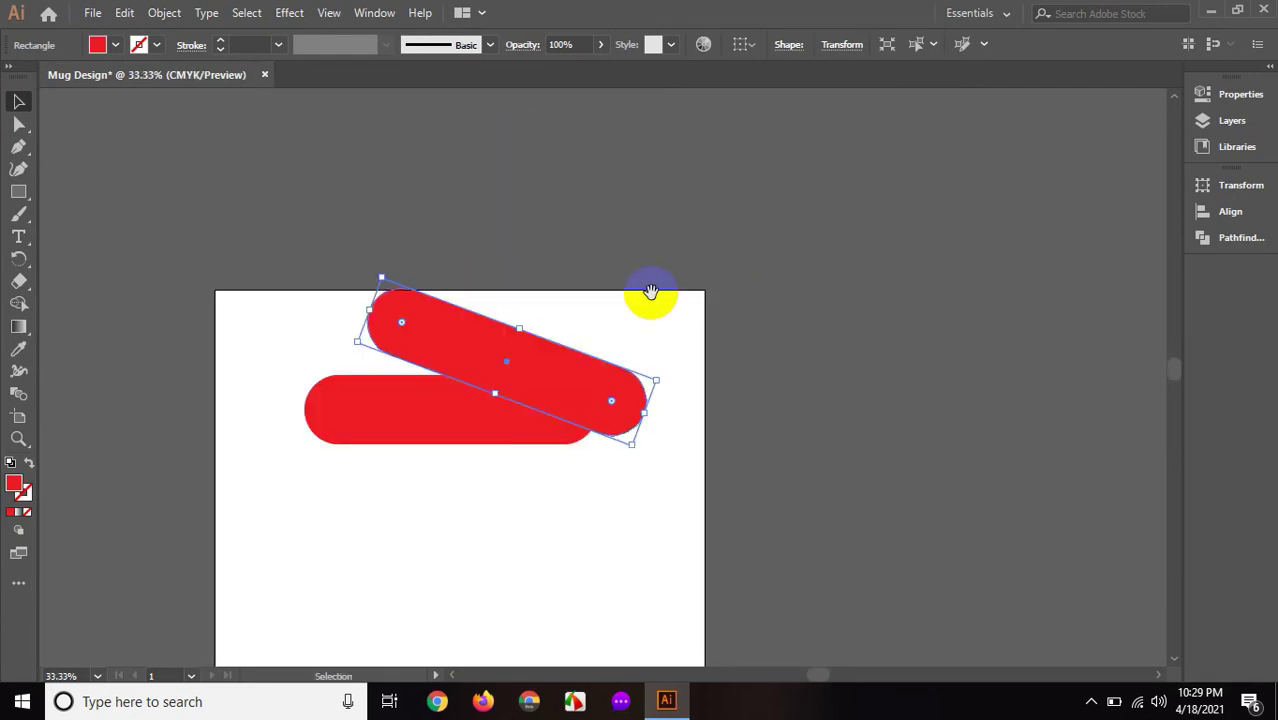
scroll(651, 291, down, 2)
scroll(400, 320, down, 1)
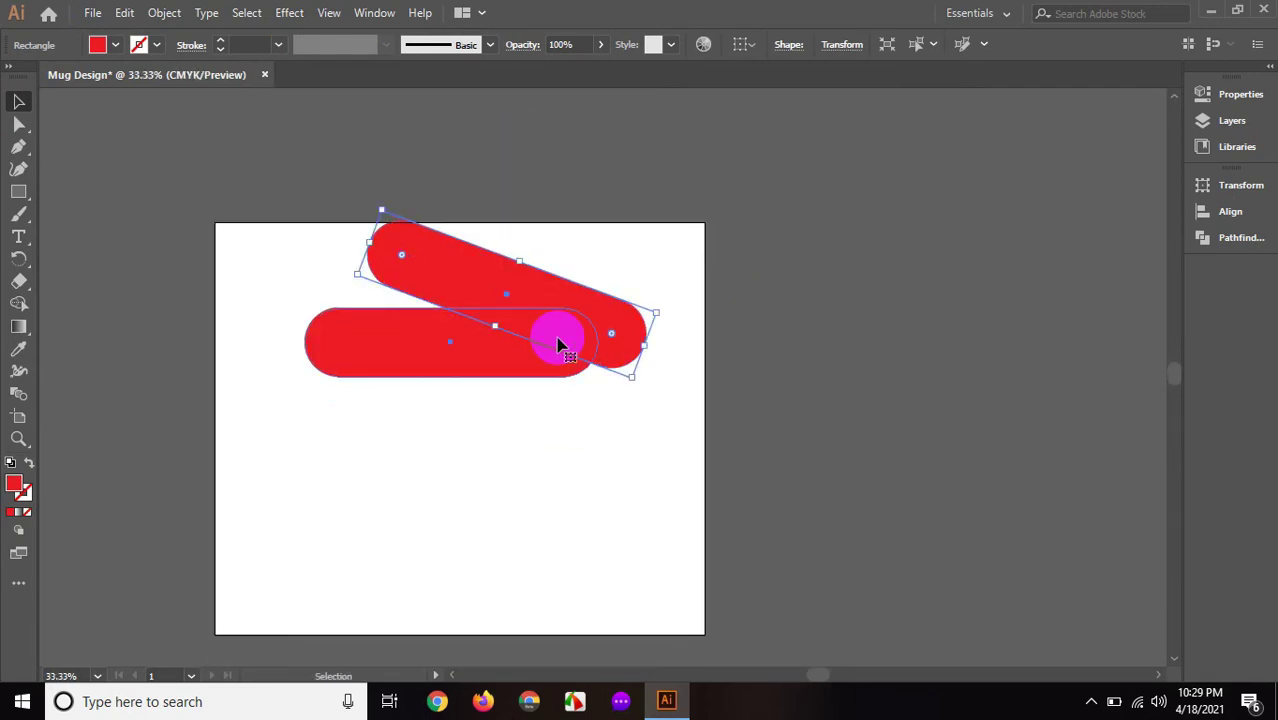
click(560, 345)
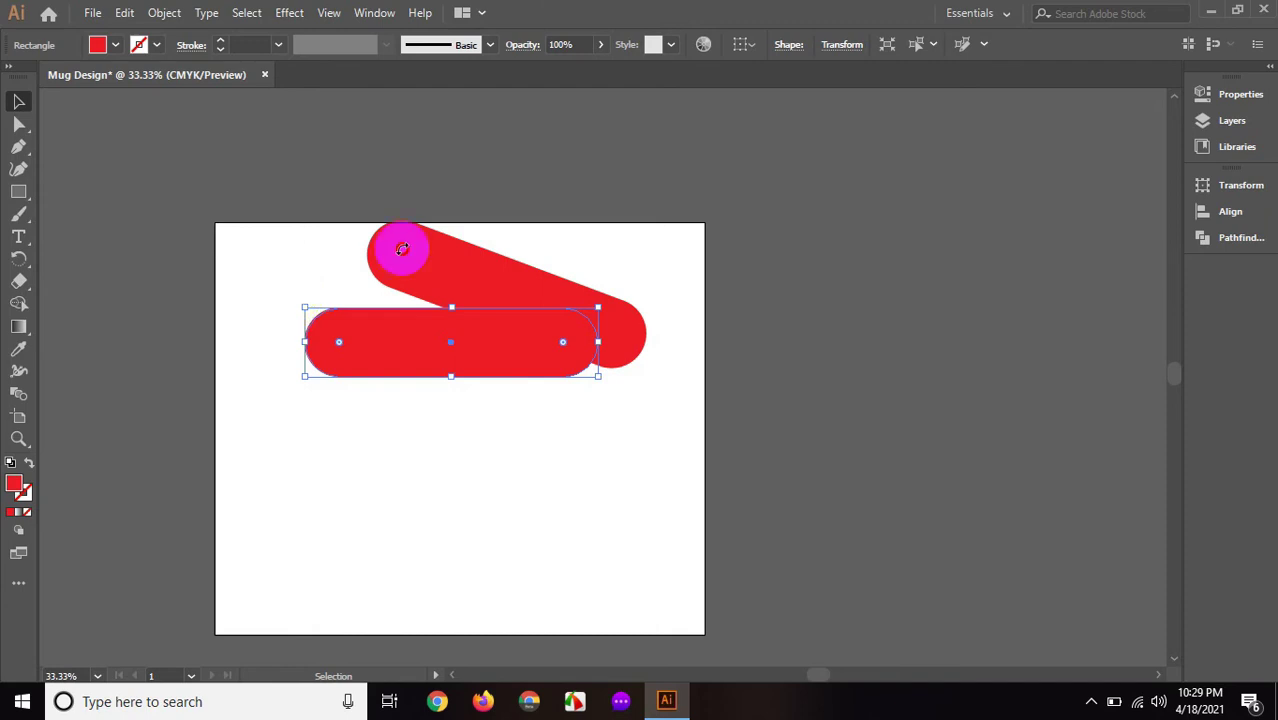
drag(401, 249, 459, 289)
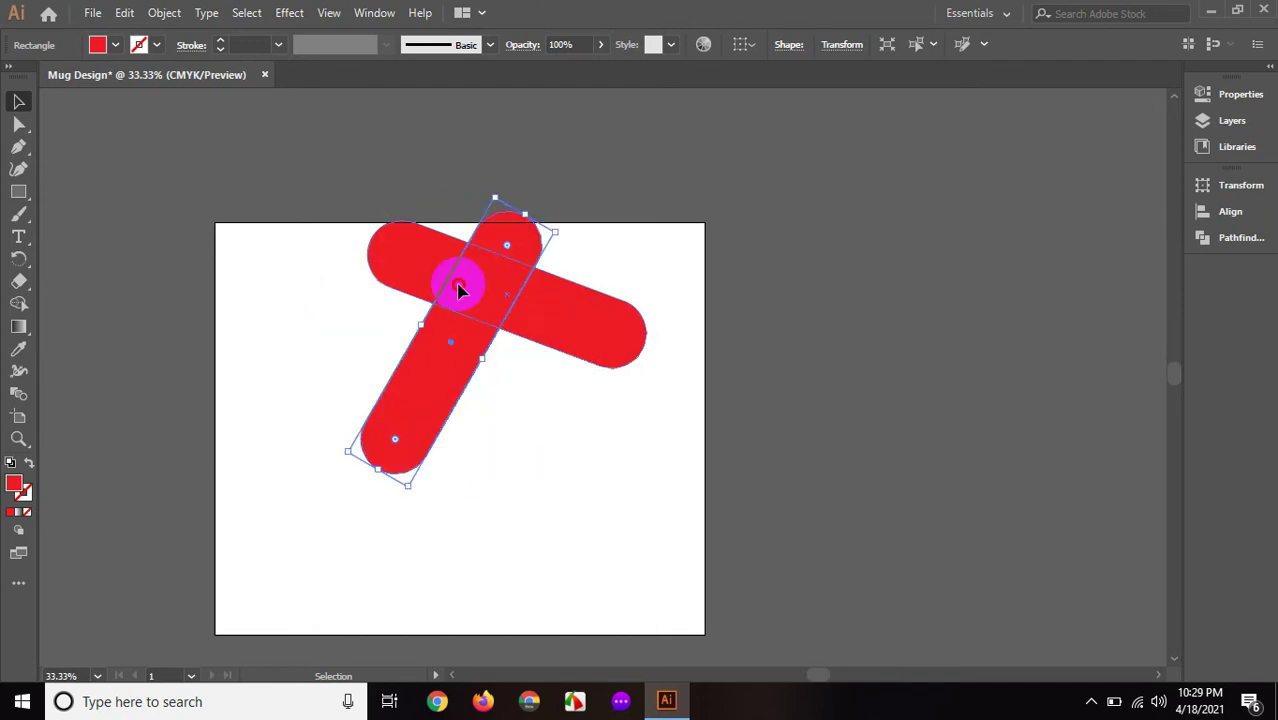
drag(459, 289, 448, 283)
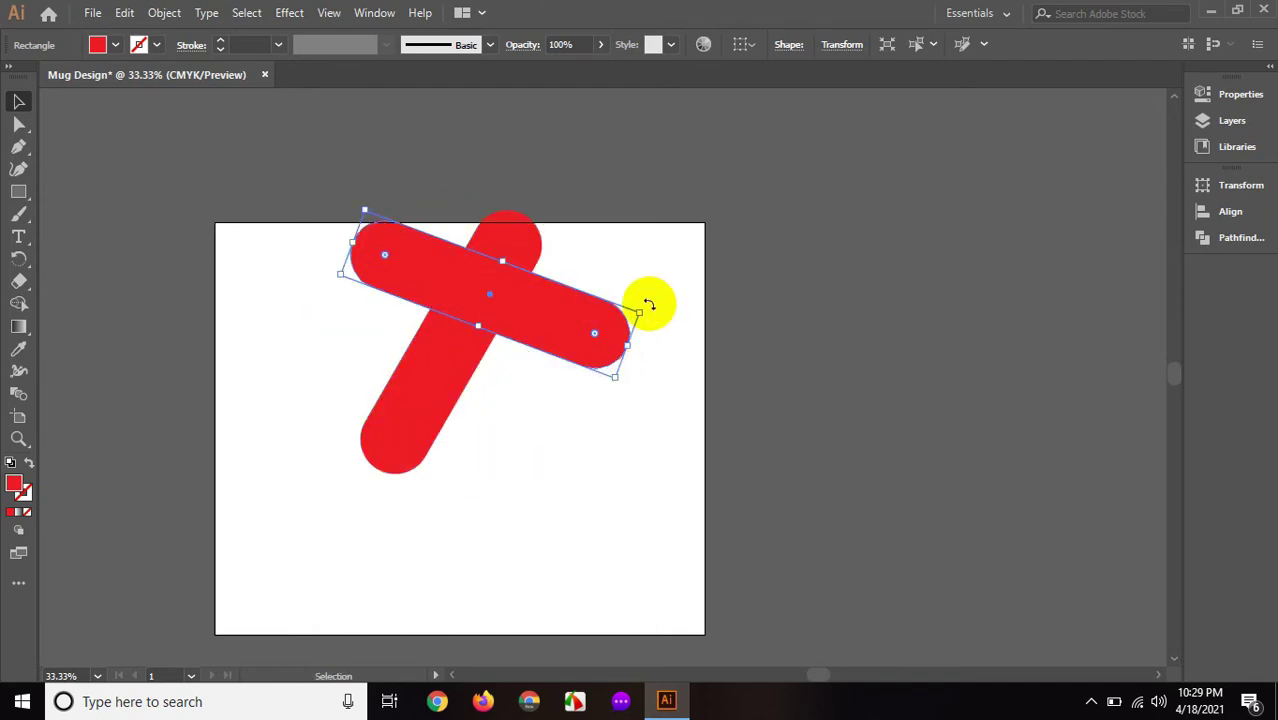
drag(648, 303, 633, 371)
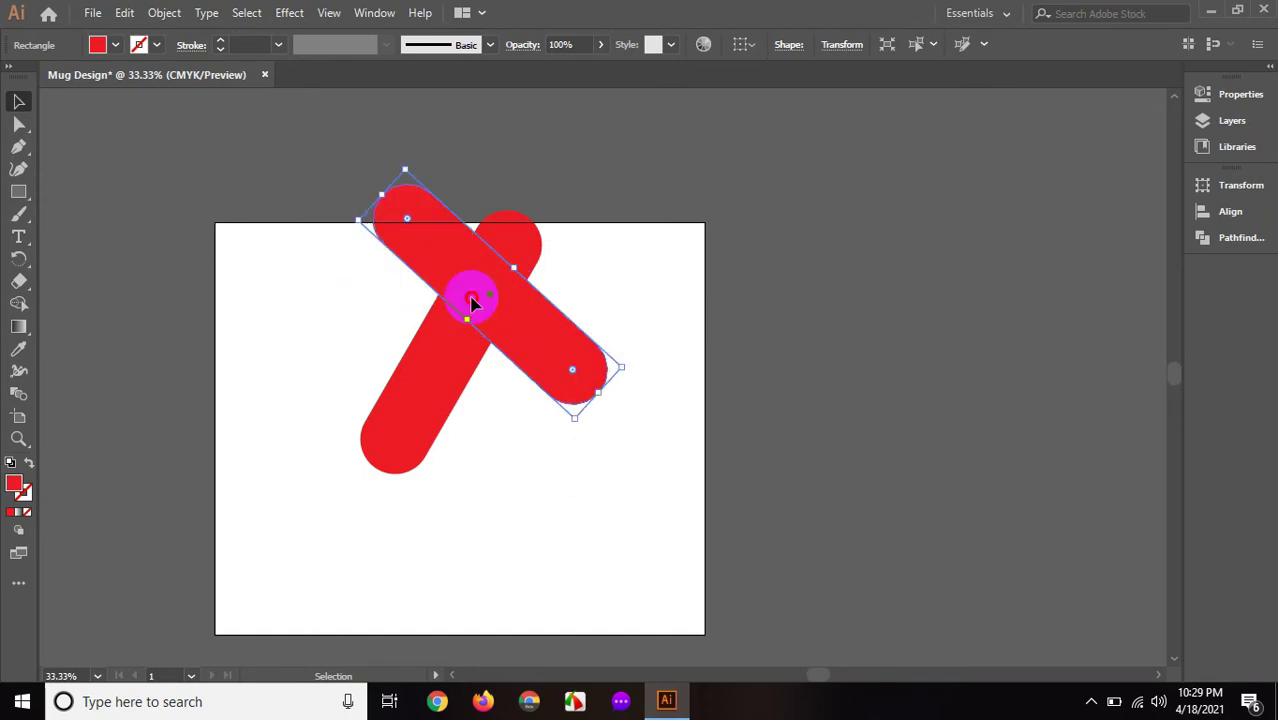
drag(474, 302, 470, 341)
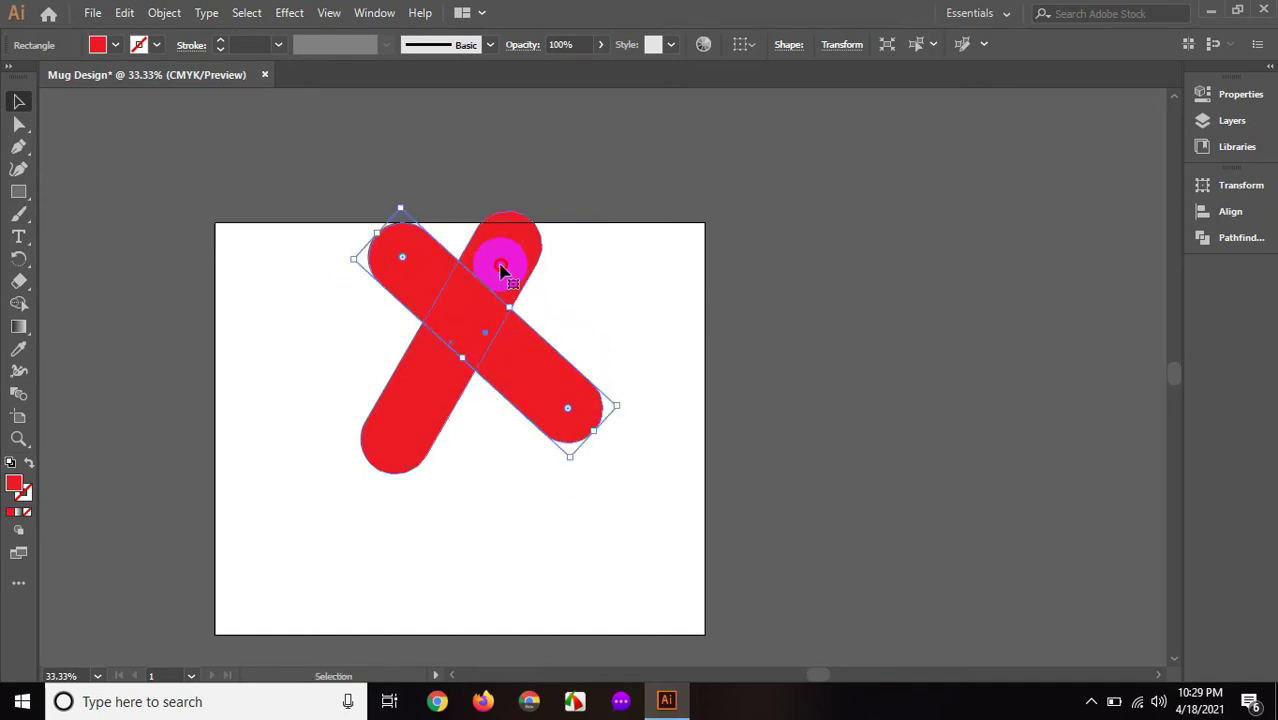
click(501, 270)
mouse_move(571, 261)
mouse_down()
mouse_move(533, 276)
mouse_move(470, 265)
mouse_up()
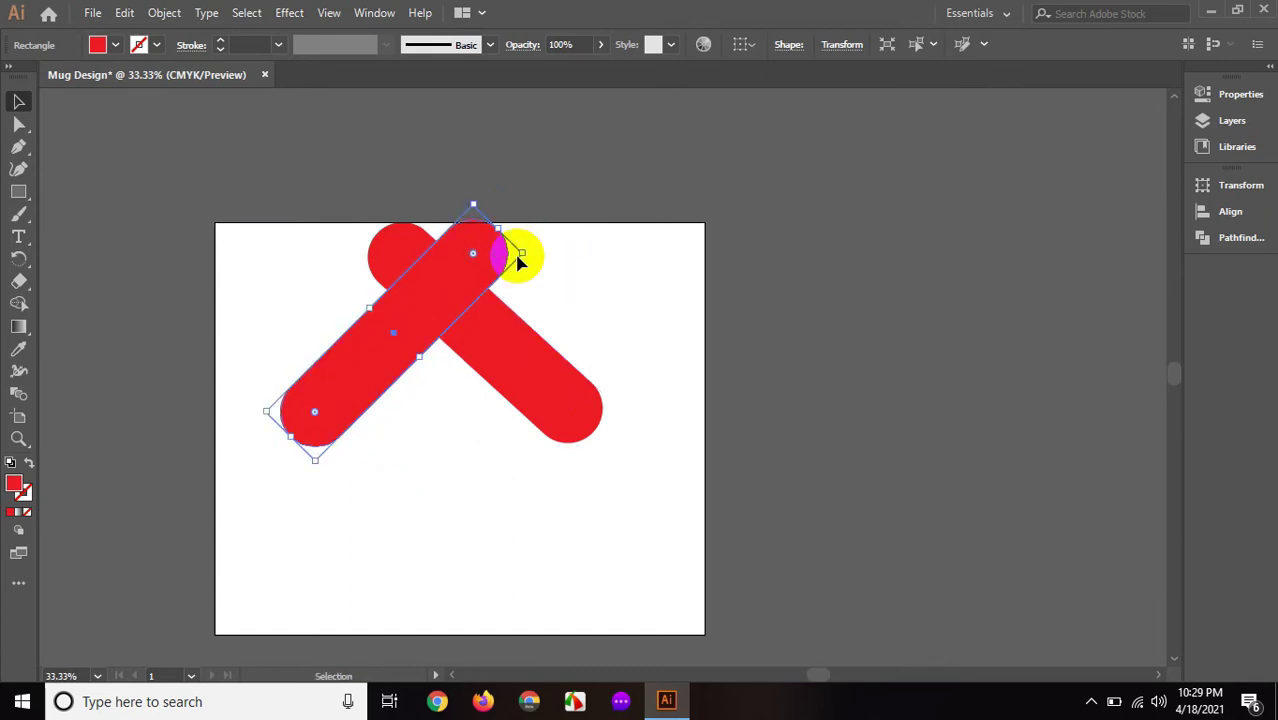
click(546, 263)
key(a)
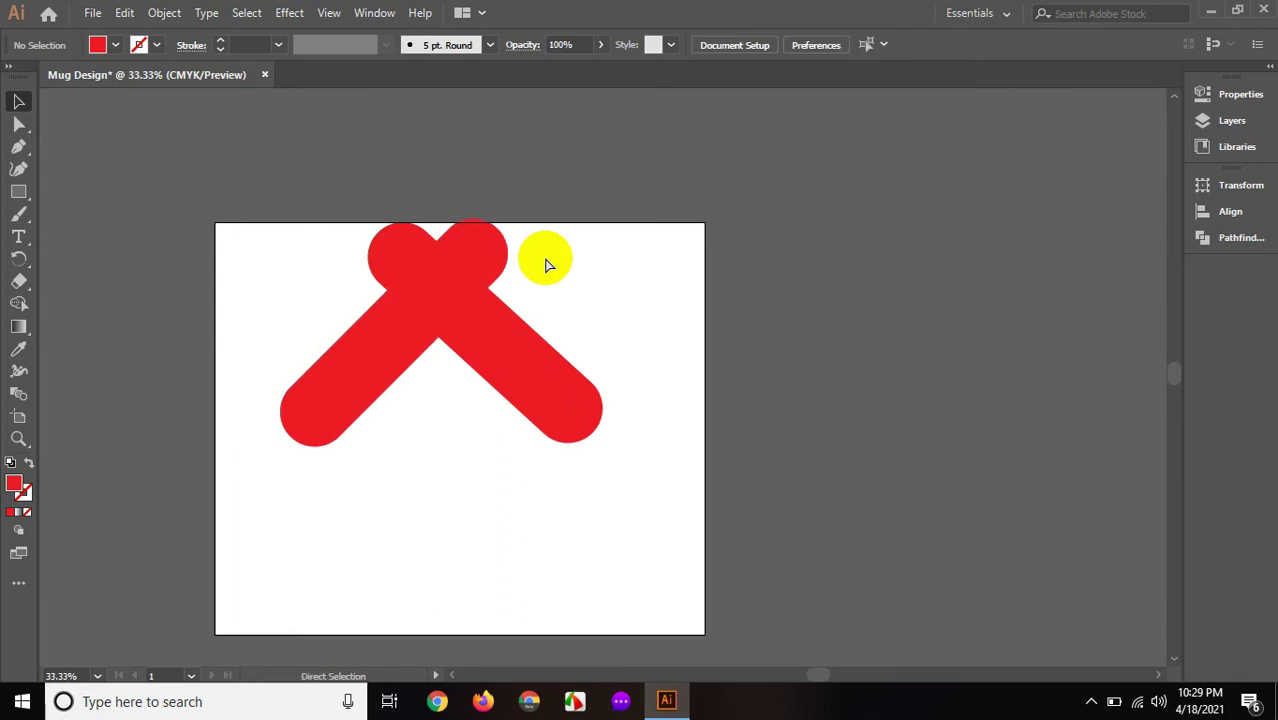
key(ctrl+r)
Add a horizontal guide at the bars' lower ends and shift the right bar onto it
drag(423, 324, 422, 446)
click(522, 283)
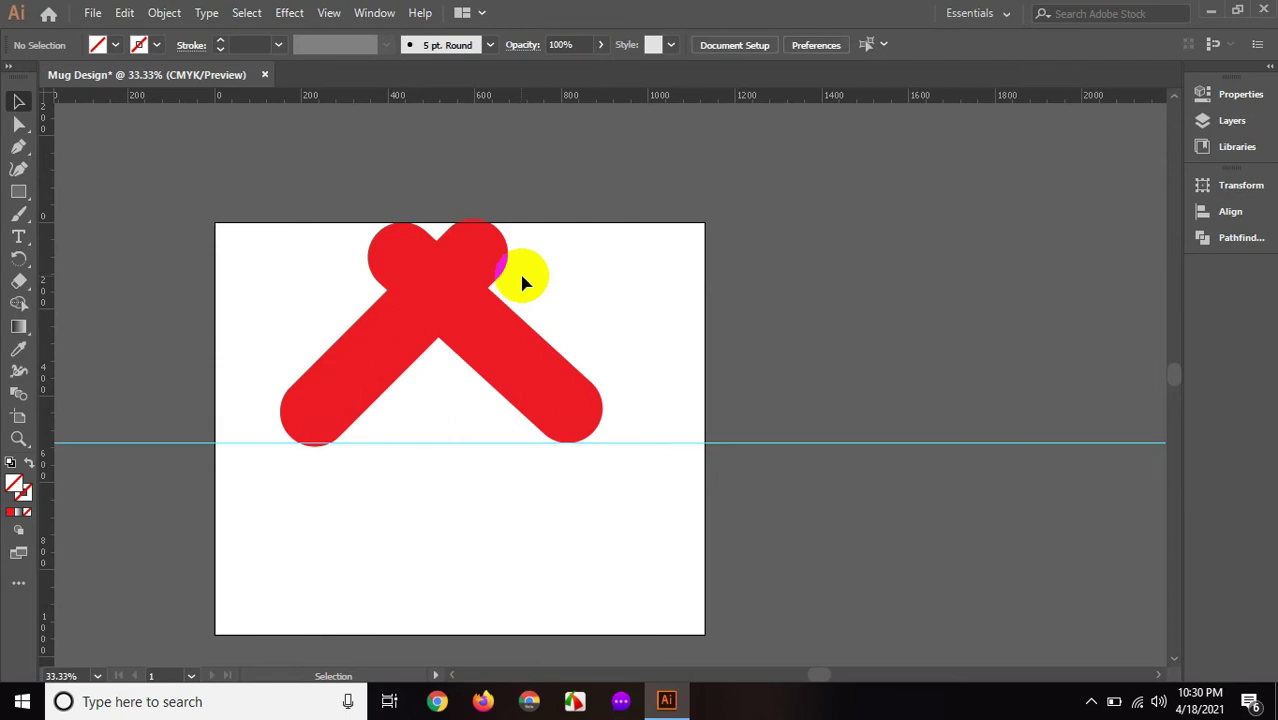
scroll(522, 283, up, 1)
scroll(521, 294, up, 1)
drag(436, 343, 448, 343)
Nudge and rotate the left bar to mirror the right one, then select both bars
click(487, 287)
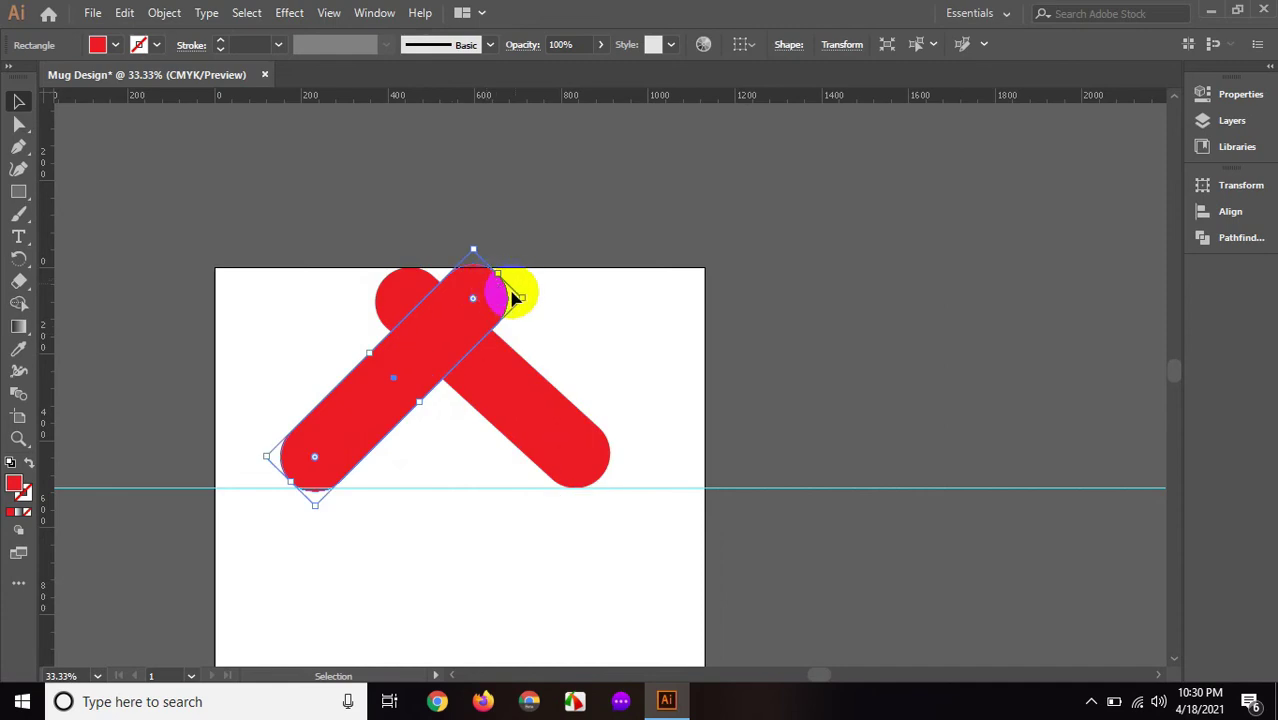
key(Down)
key(Down)
key(Left)
key(Left)
key(Left)
key(Left)
key(Left)
key(Left)
key(Left)
key(Left)
key(Left)
key(Left)
key(Left)
click(576, 316)
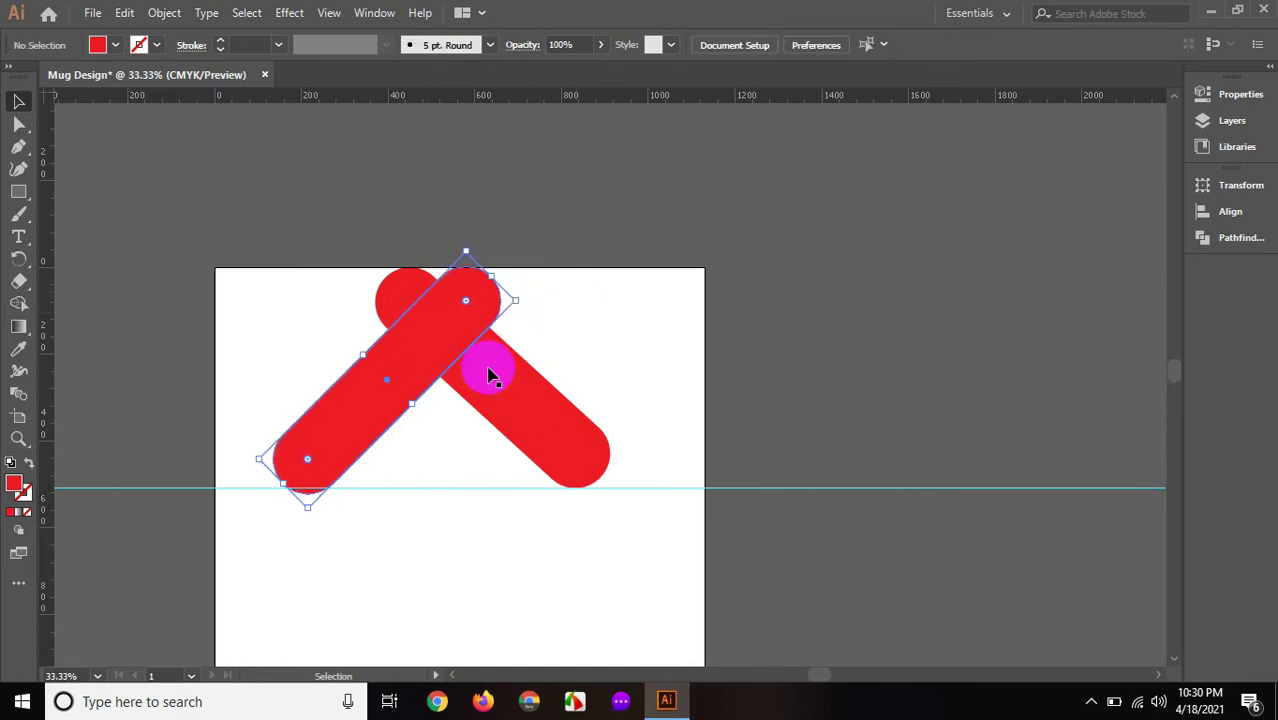
click(362, 388)
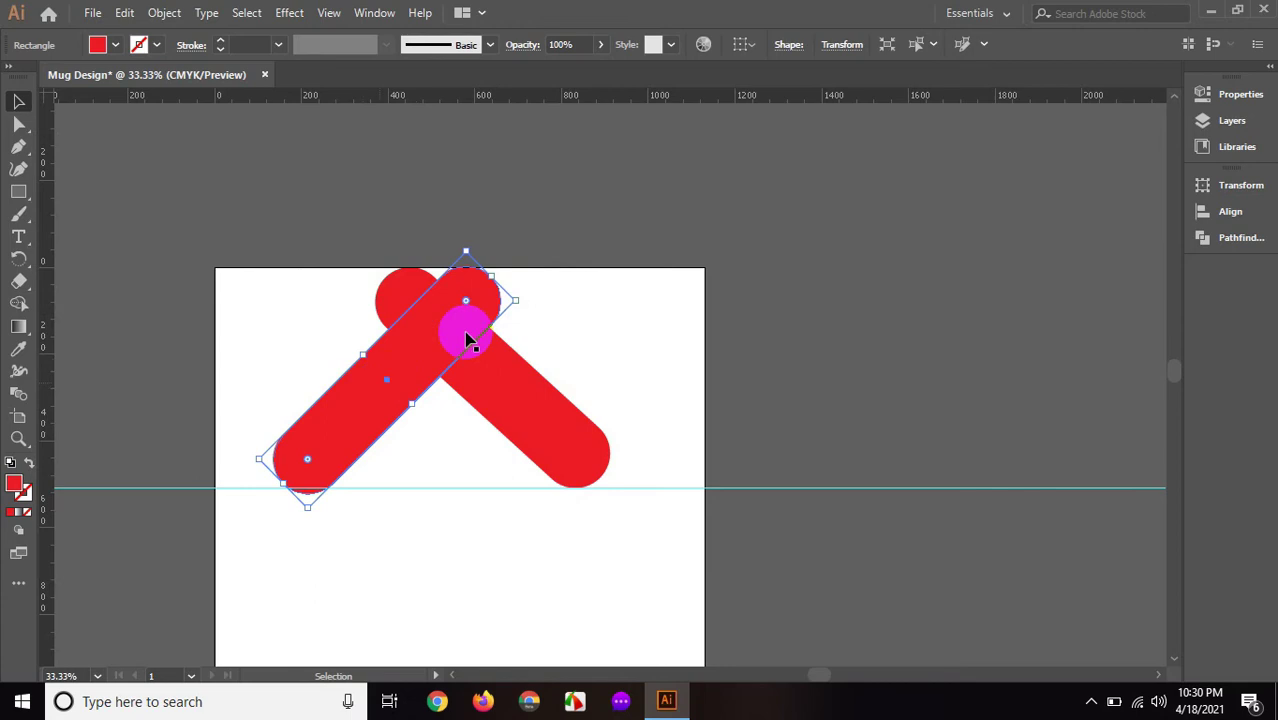
drag(525, 296, 516, 300)
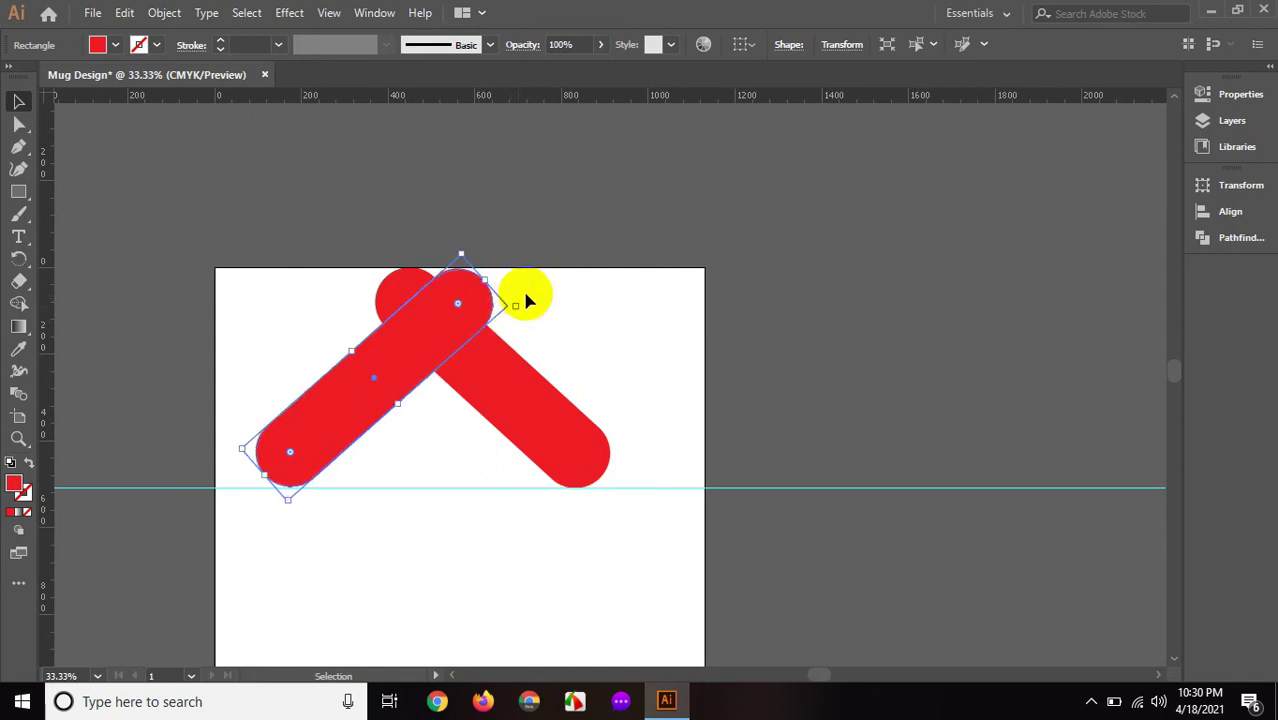
click(520, 342)
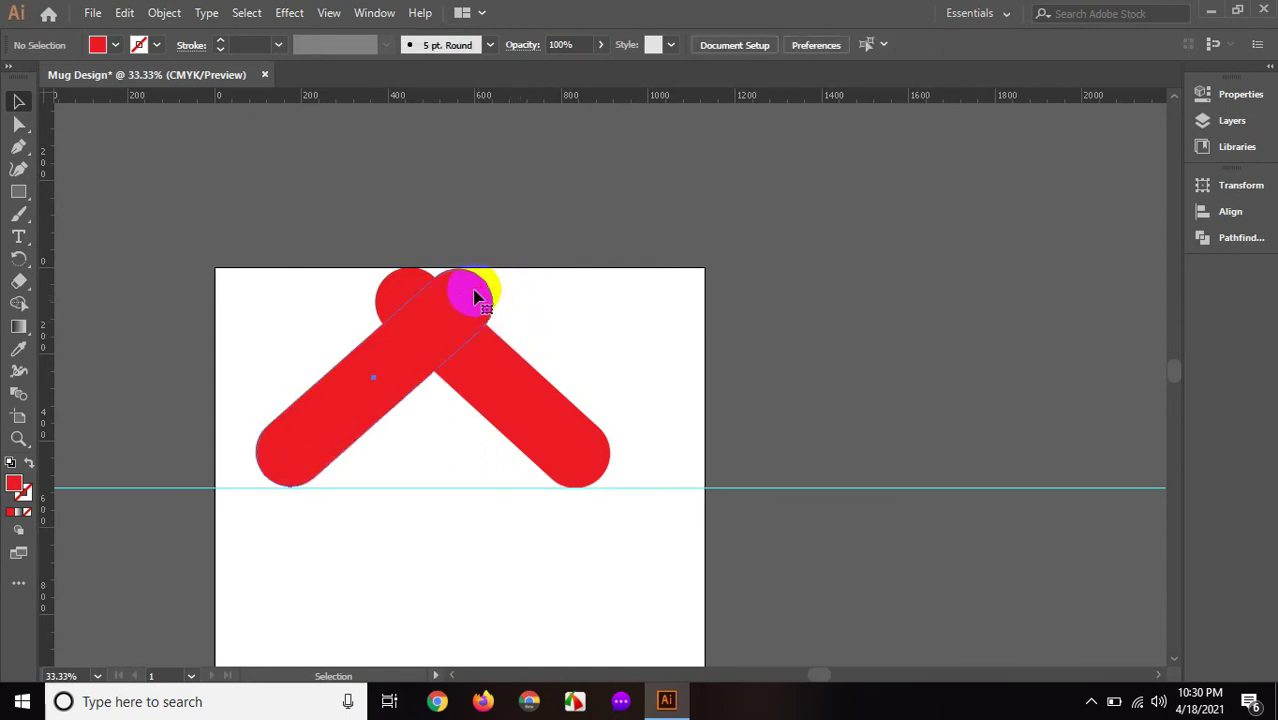
click(476, 297)
drag(476, 297, 476, 296)
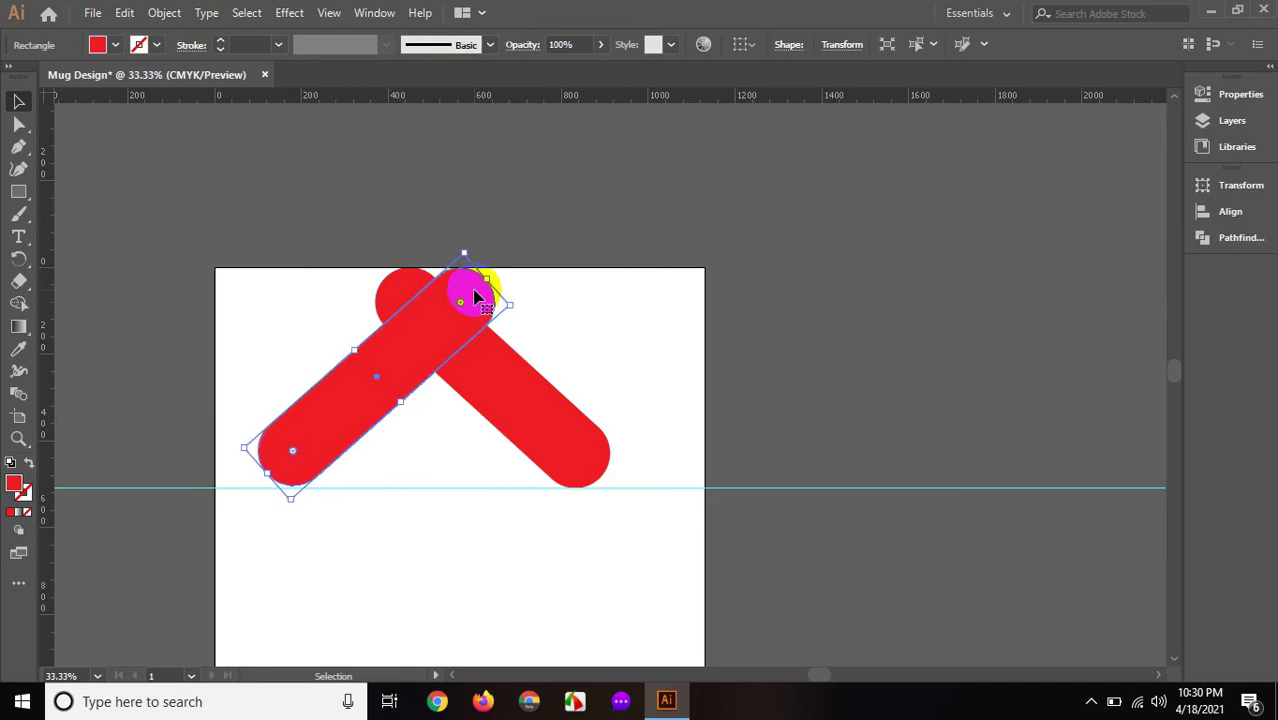
drag(476, 297, 480, 297)
drag(351, 247, 481, 364)
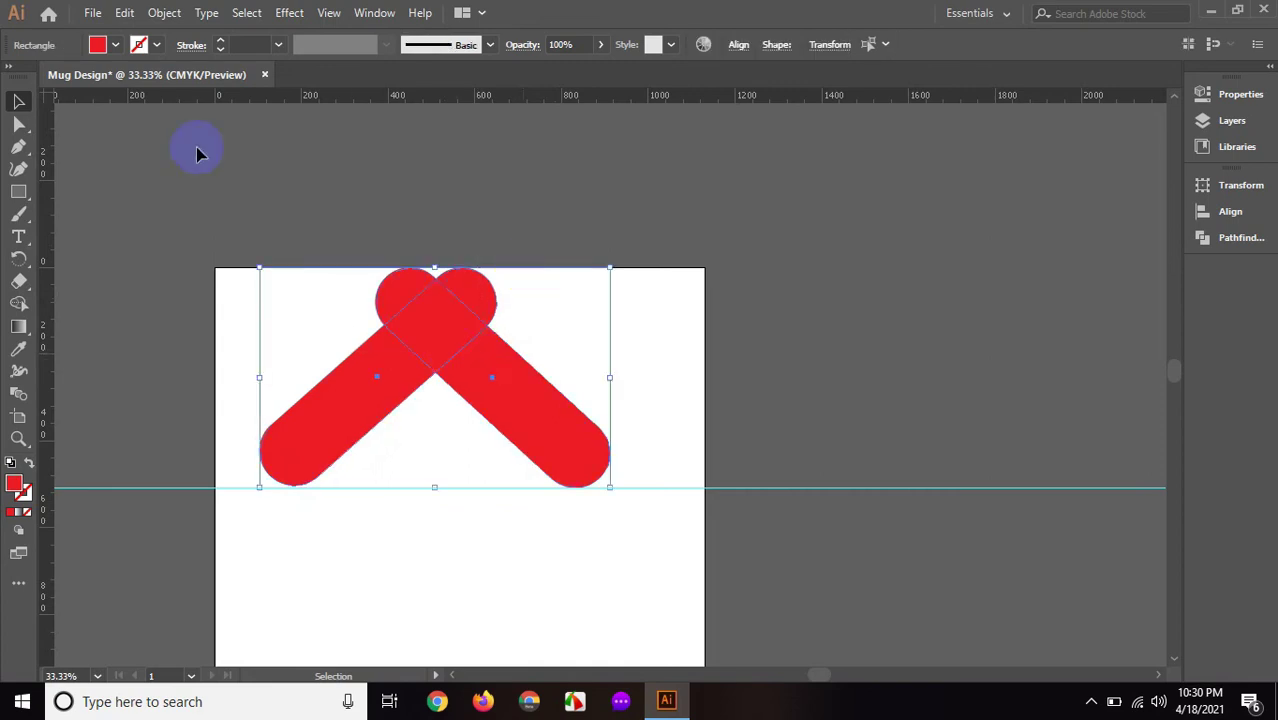
click(373, 13)
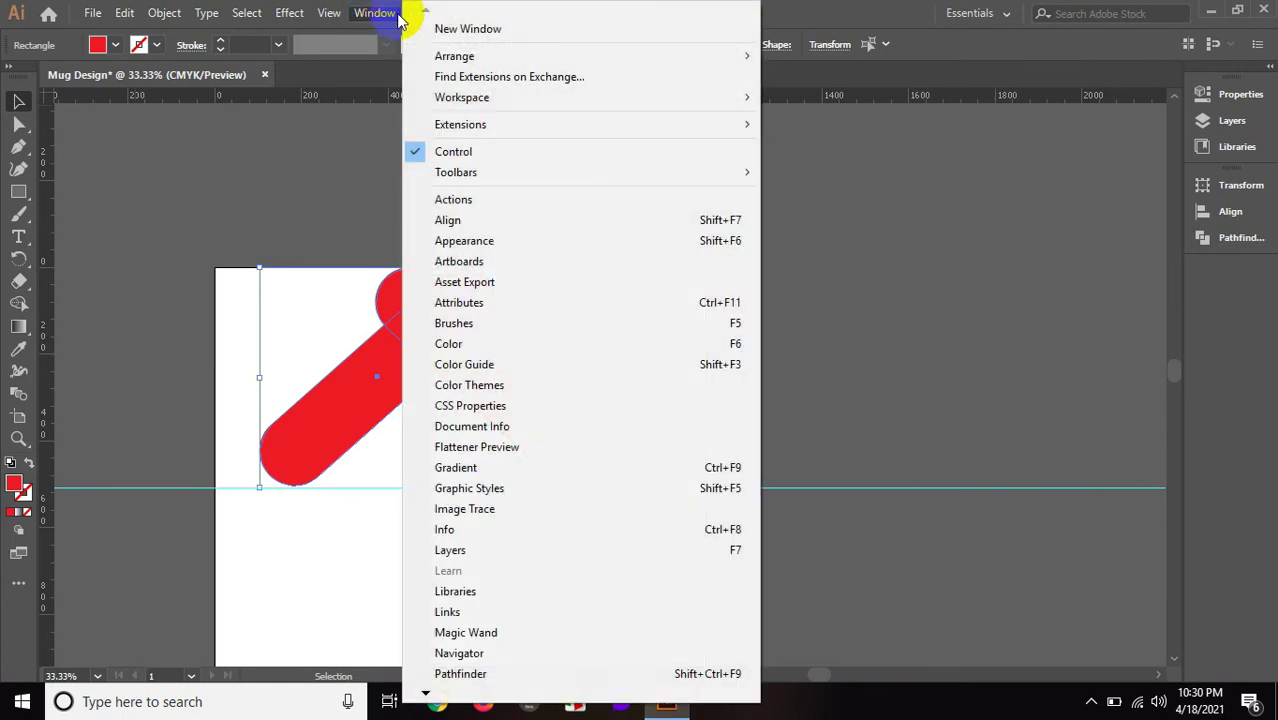
Divide the crossed bars with Pathfinder, ungroup them, and delete both arm pieces
click(468, 673)
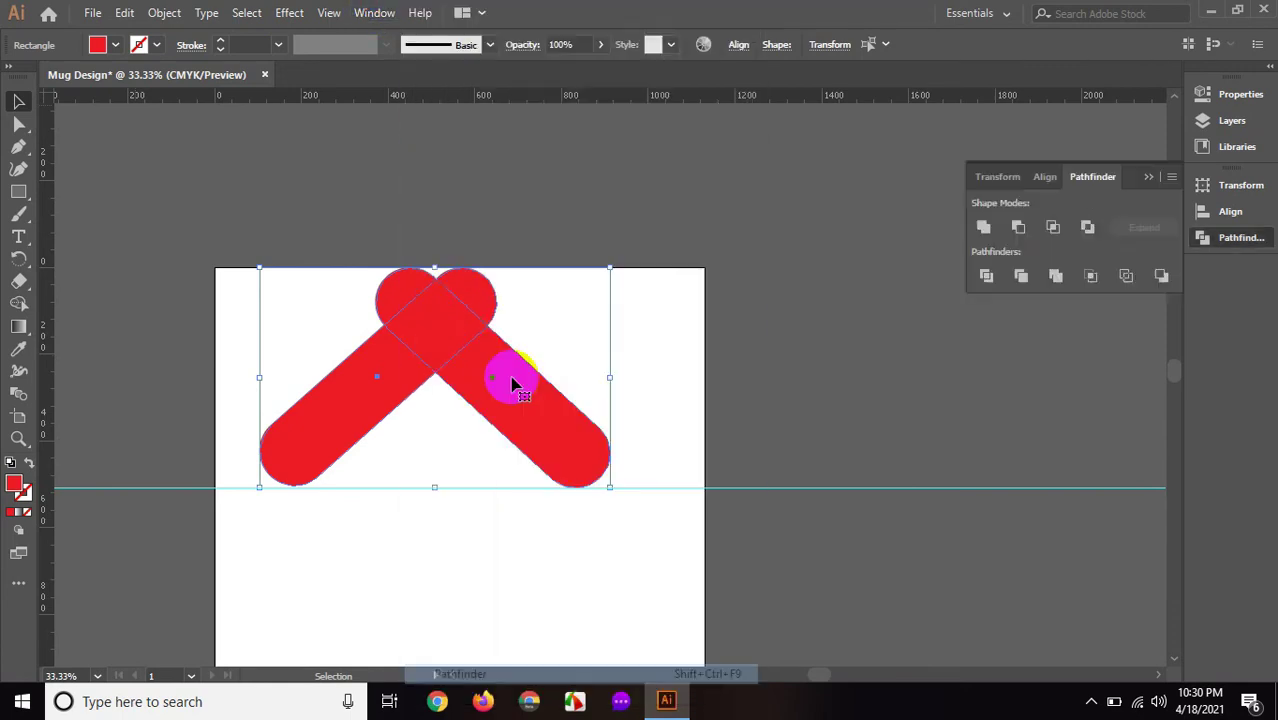
click(982, 278)
click(455, 335)
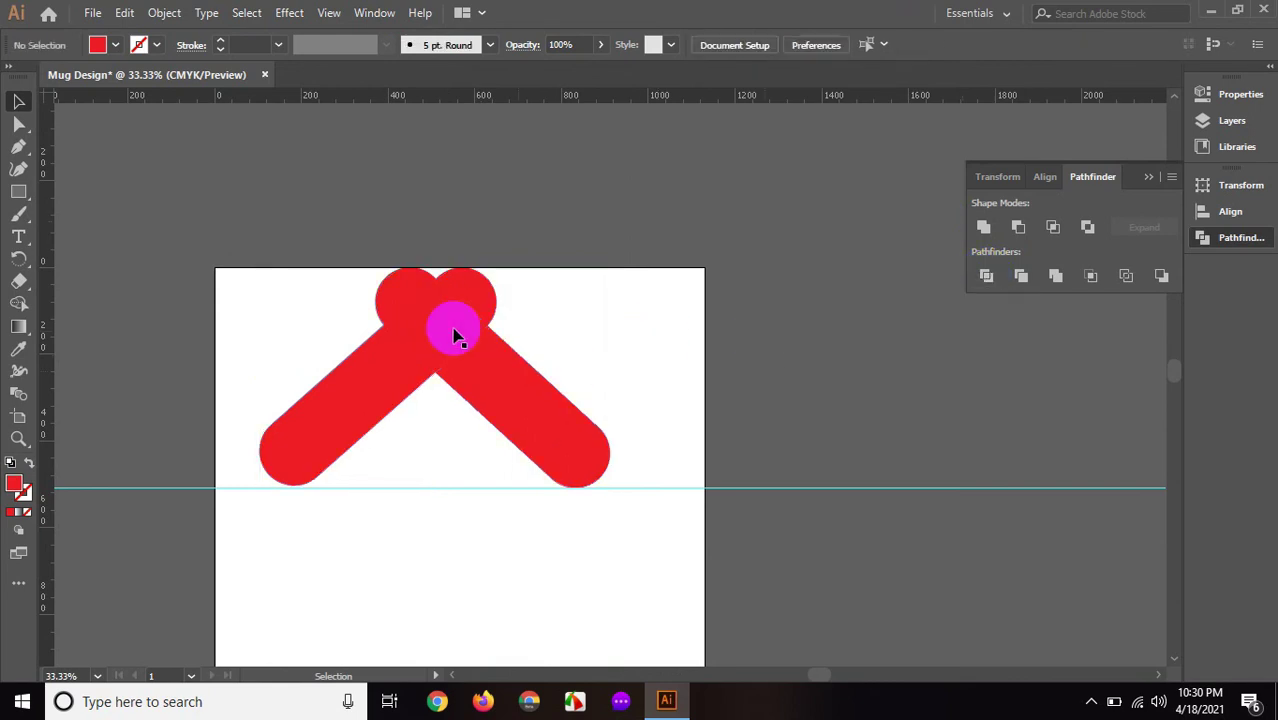
click(427, 311)
right_click(427, 311)
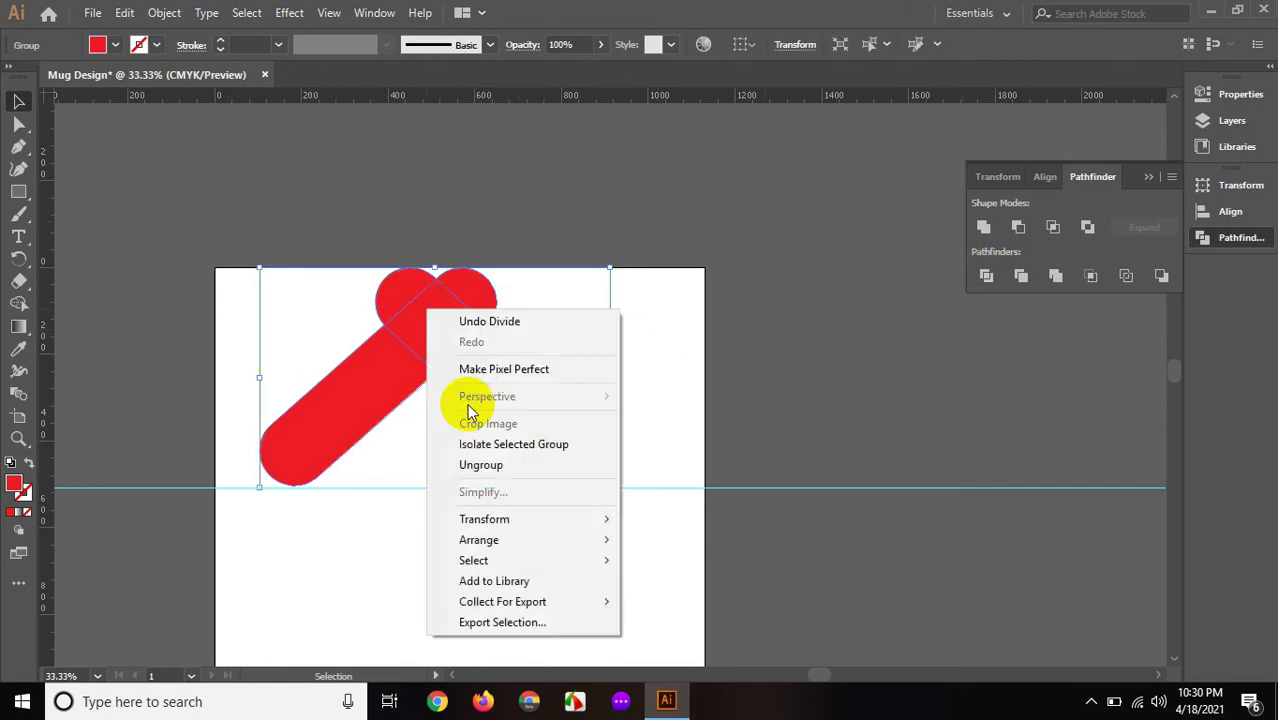
click(458, 468)
click(540, 380)
click(523, 393)
key(Delete)
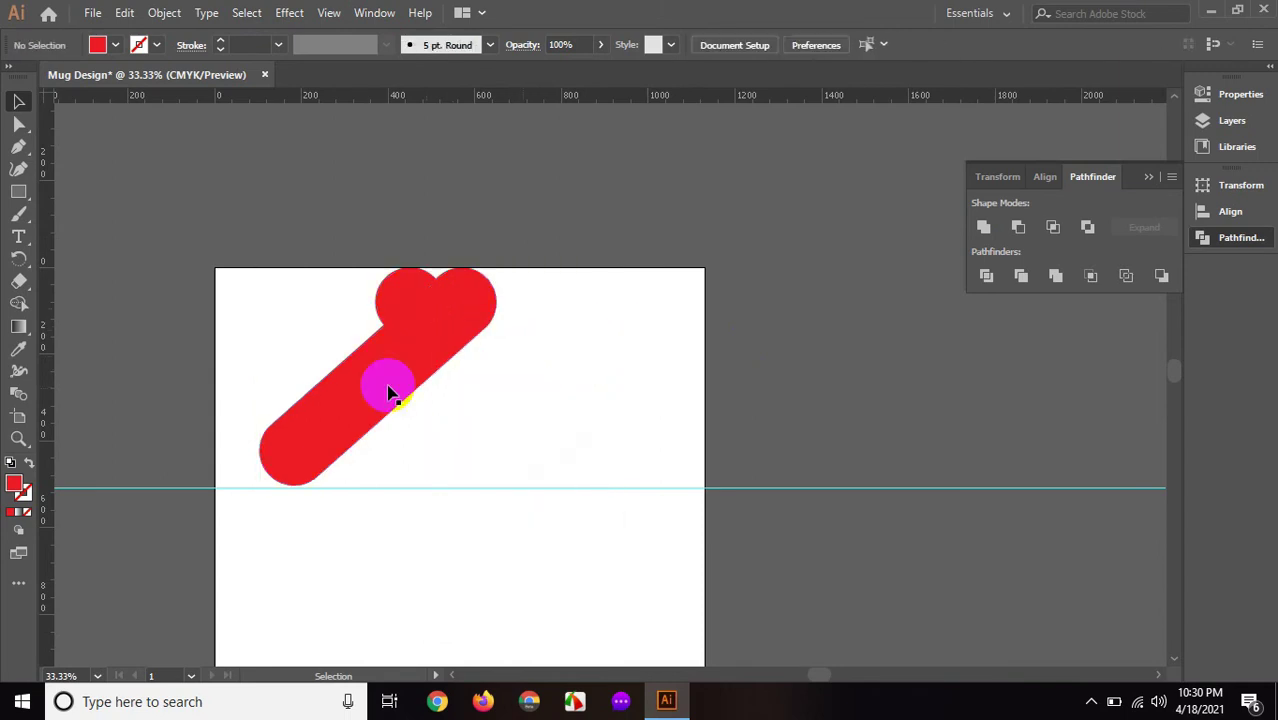
drag(388, 388, 361, 458)
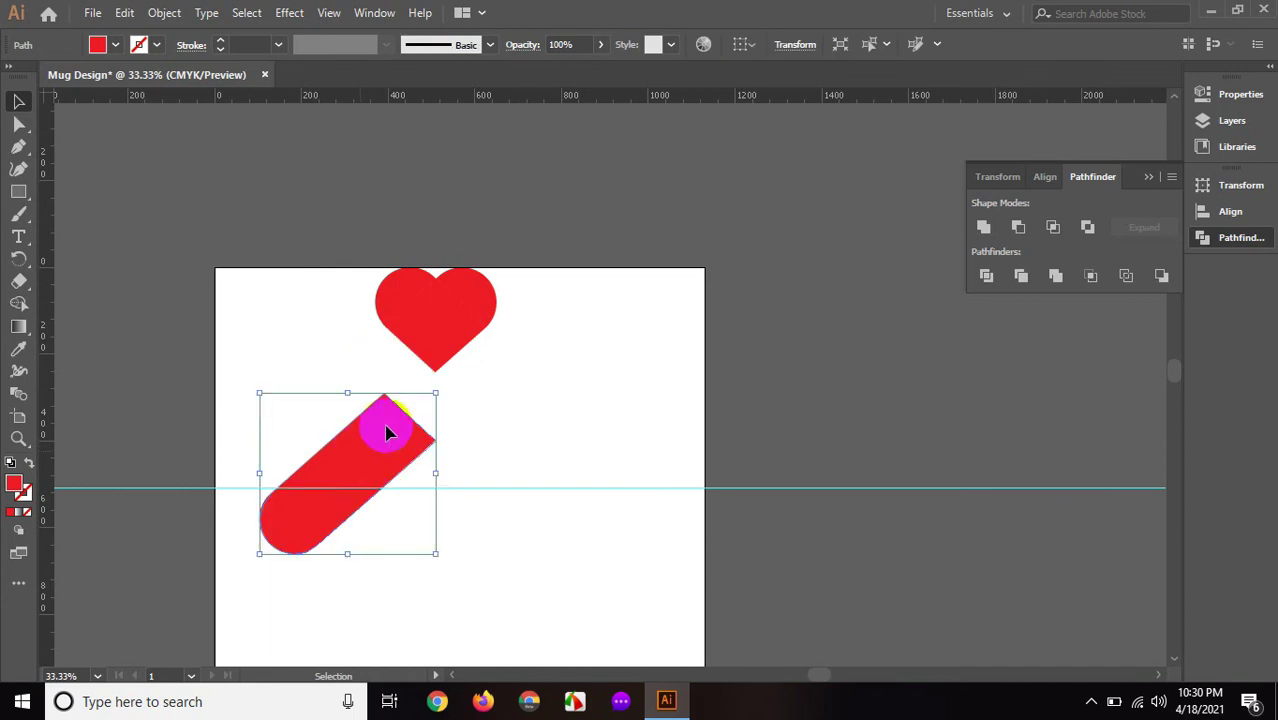
key(Delete)
Unite the remaining pieces into one solid red heart and delete the guide
click(446, 318)
drag(446, 318, 490, 375)
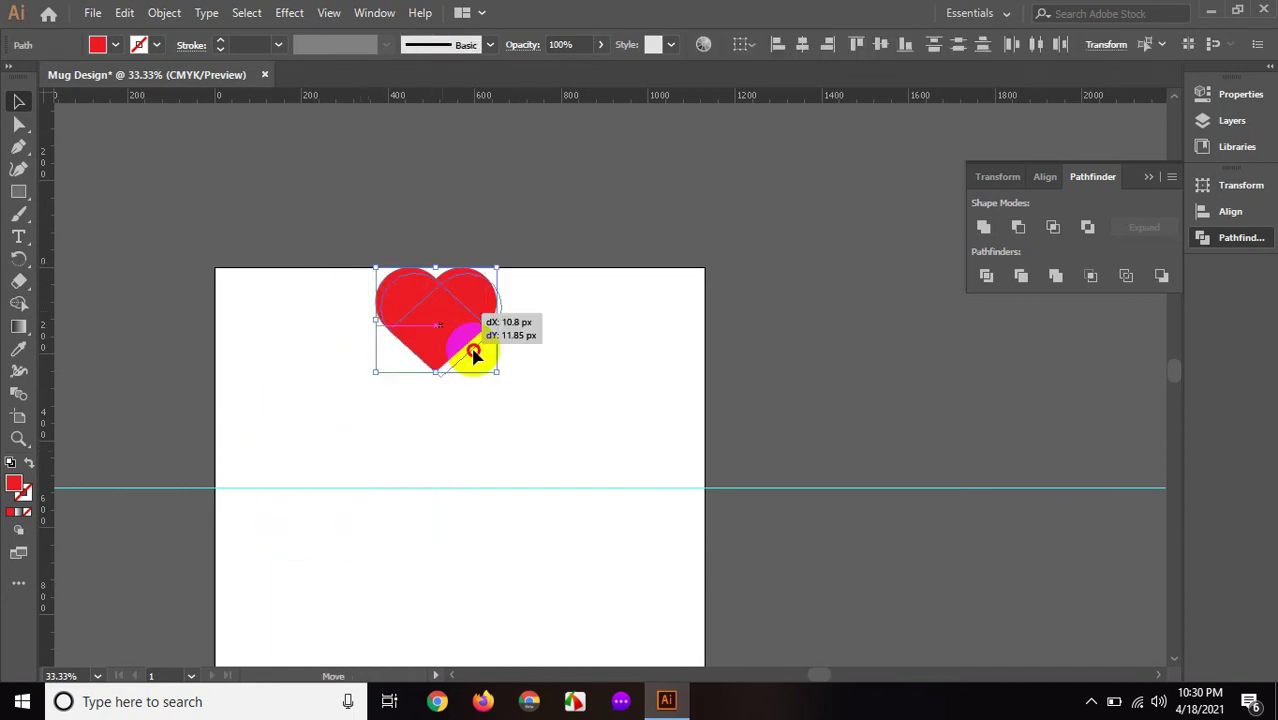
click(983, 228)
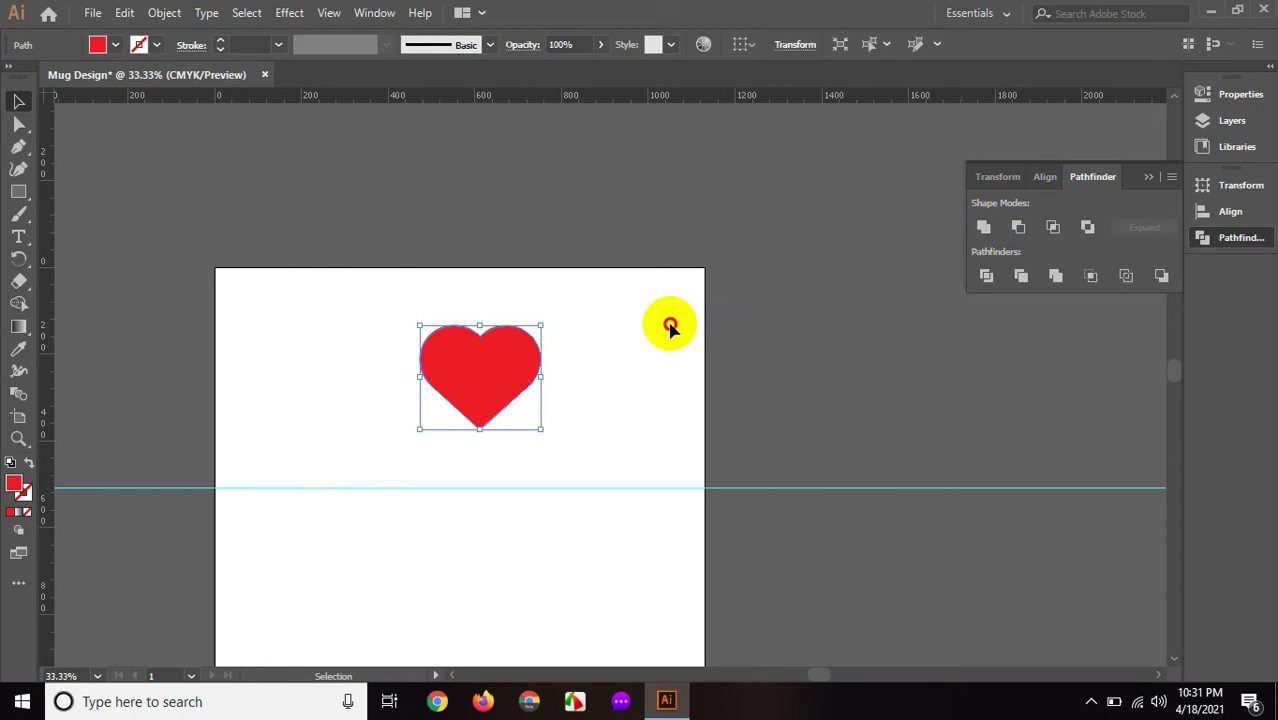
drag(650, 403, 629, 475)
click(670, 500)
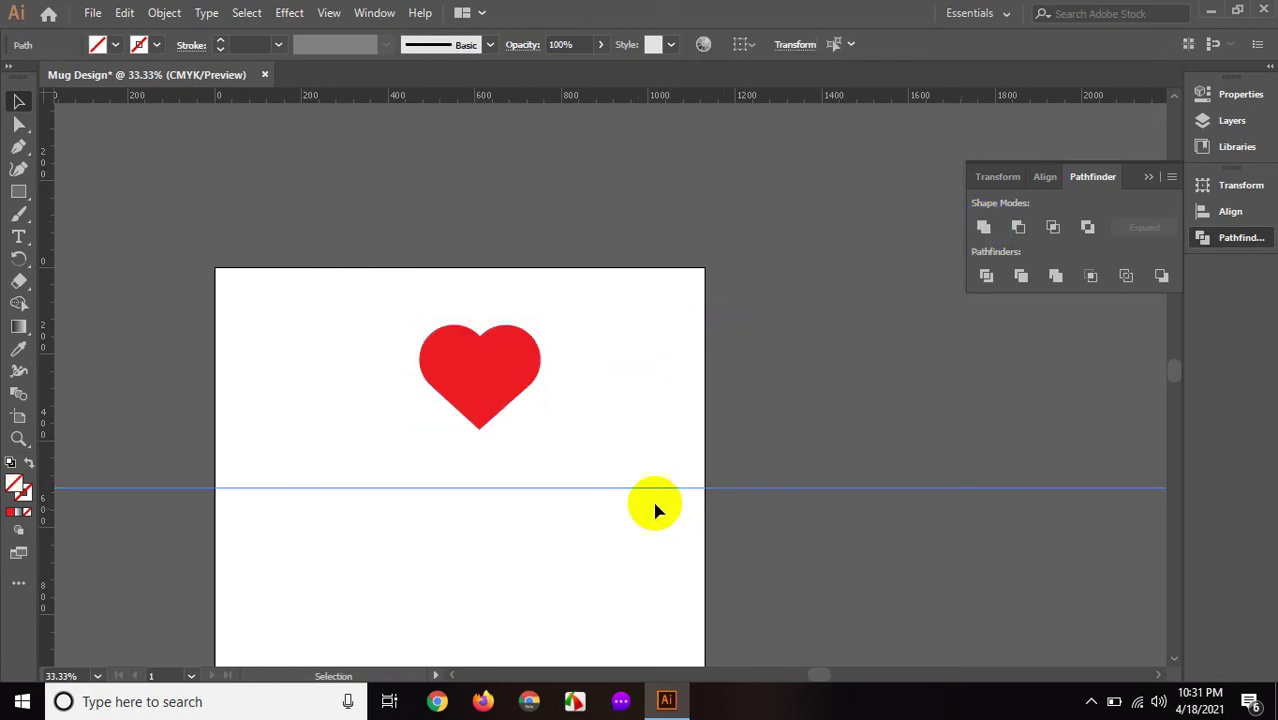
key(Delete)
click(480, 368)
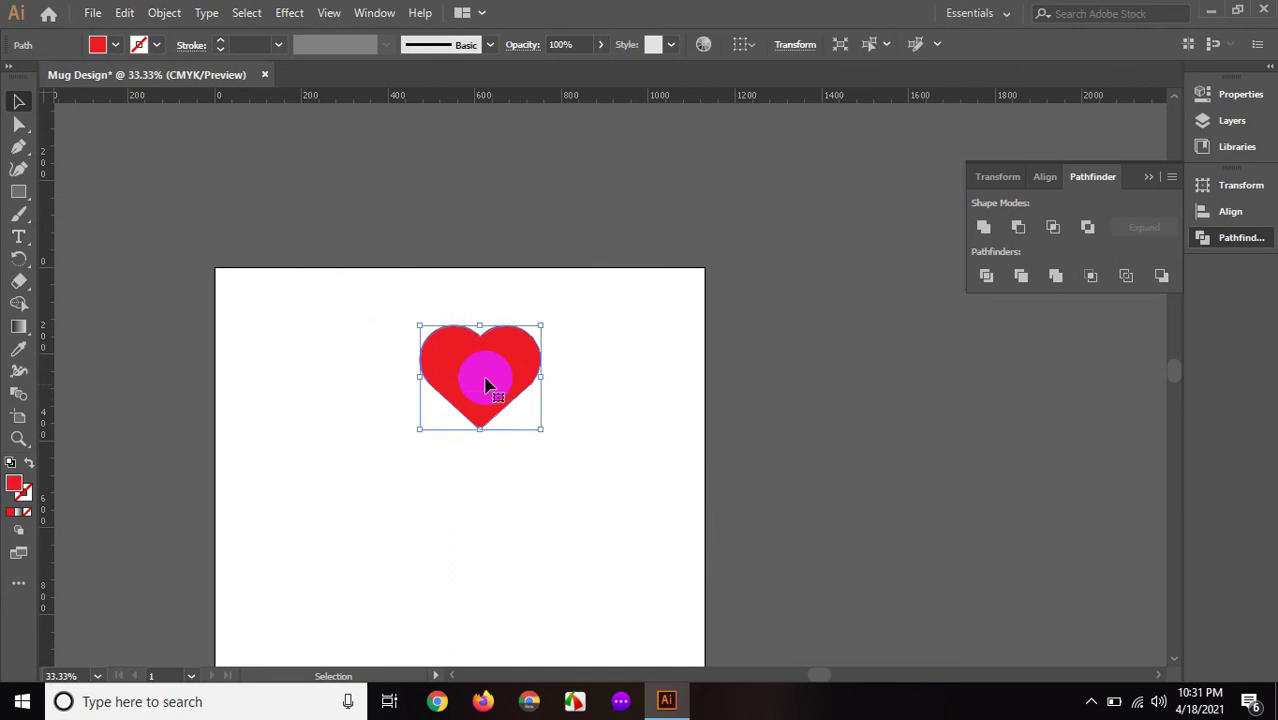
drag(438, 345, 533, 277)
click(528, 300)
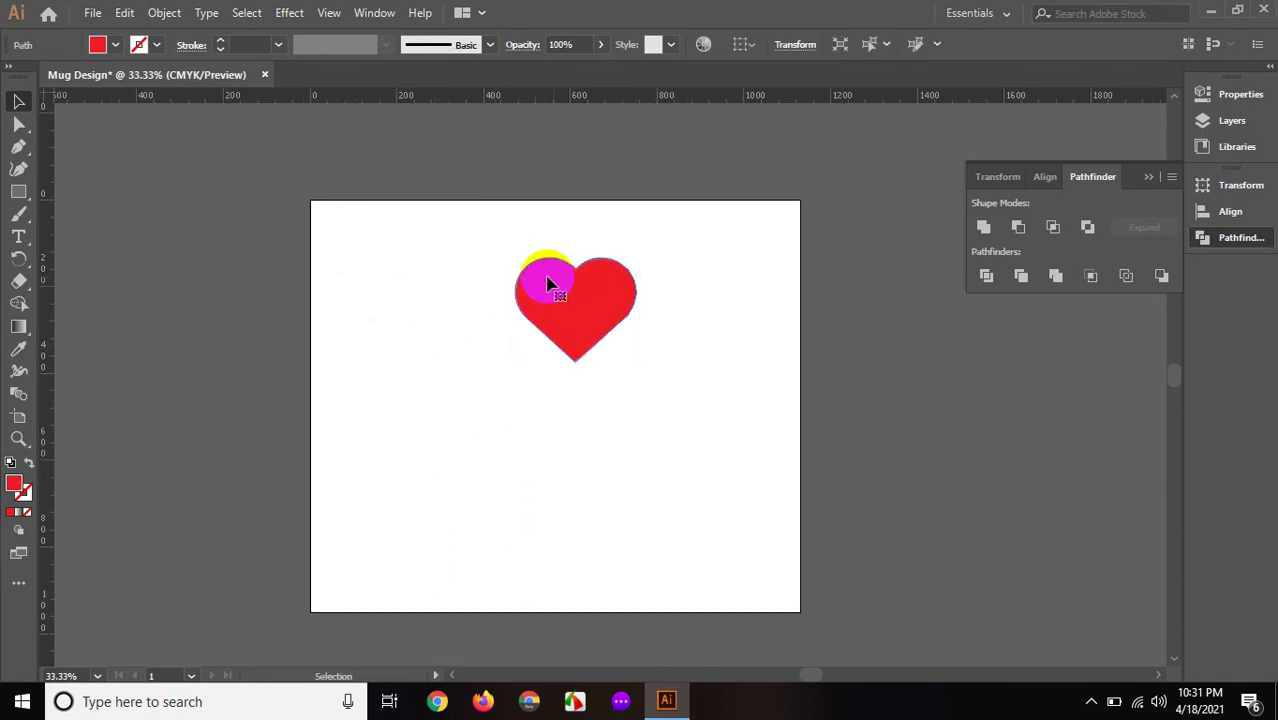
Paste two copies of the heart, arranging two side by side above a third centred below
click(122, 14)
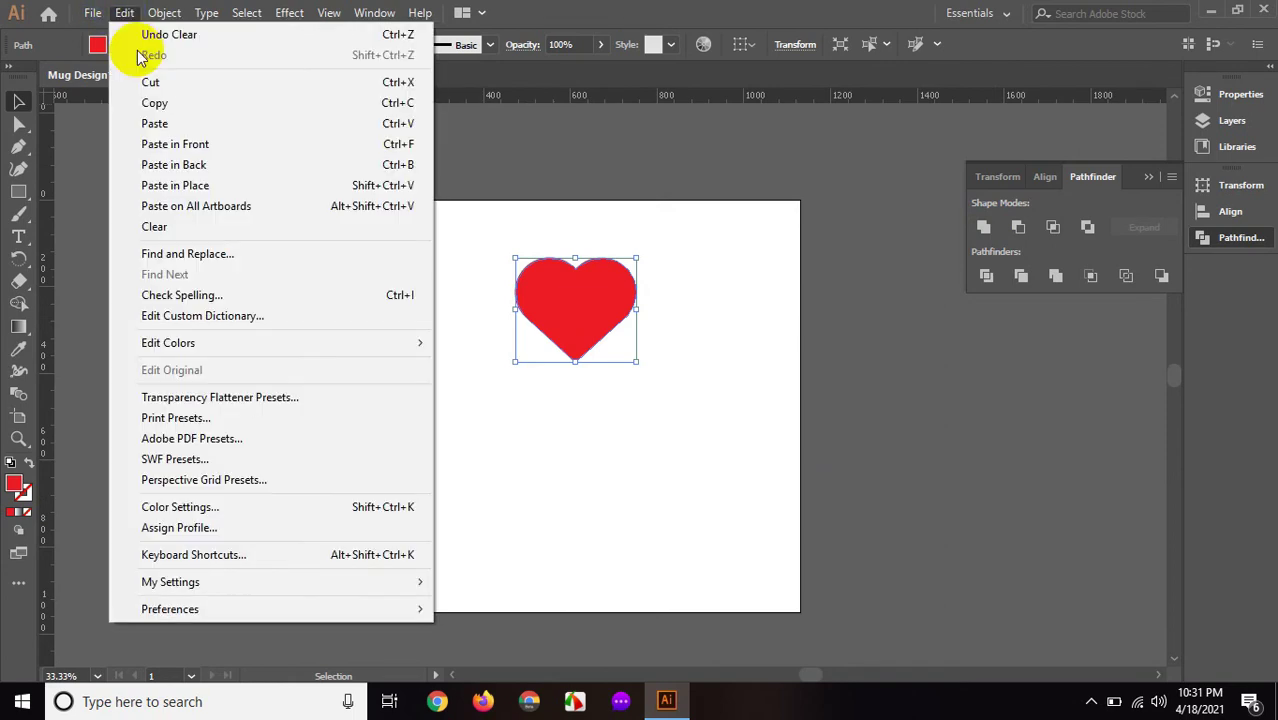
click(122, 14)
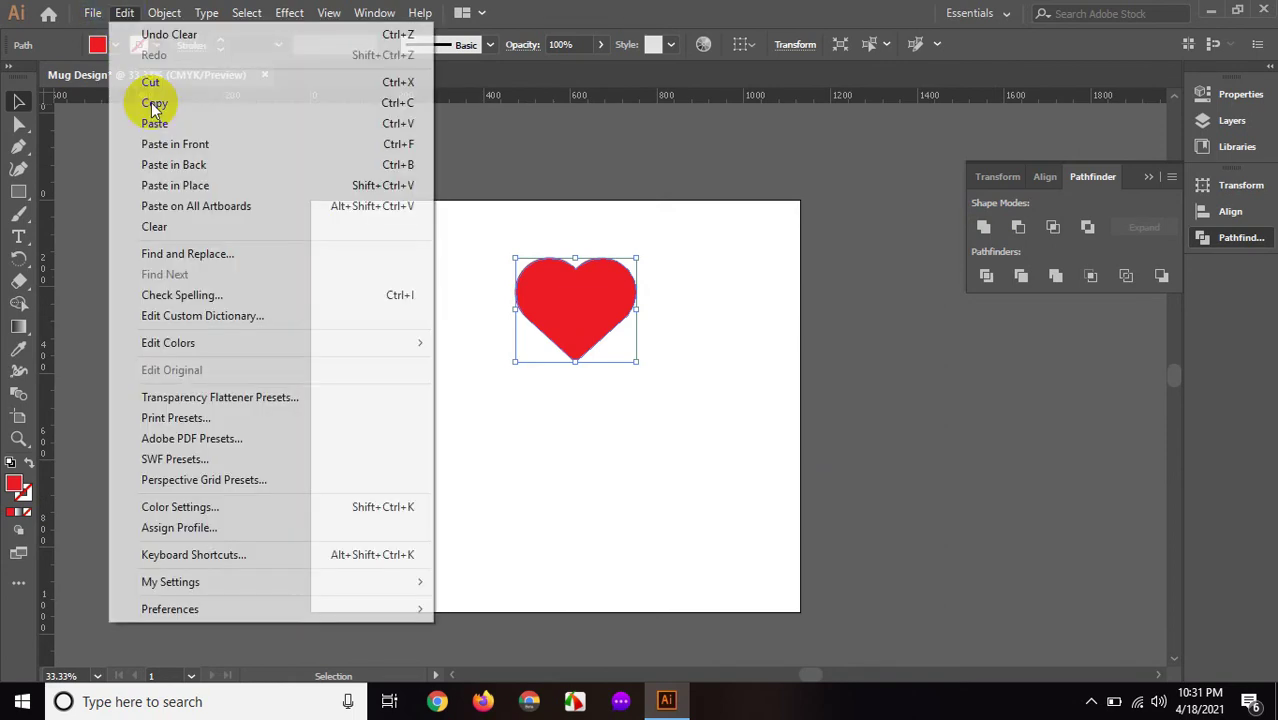
click(154, 123)
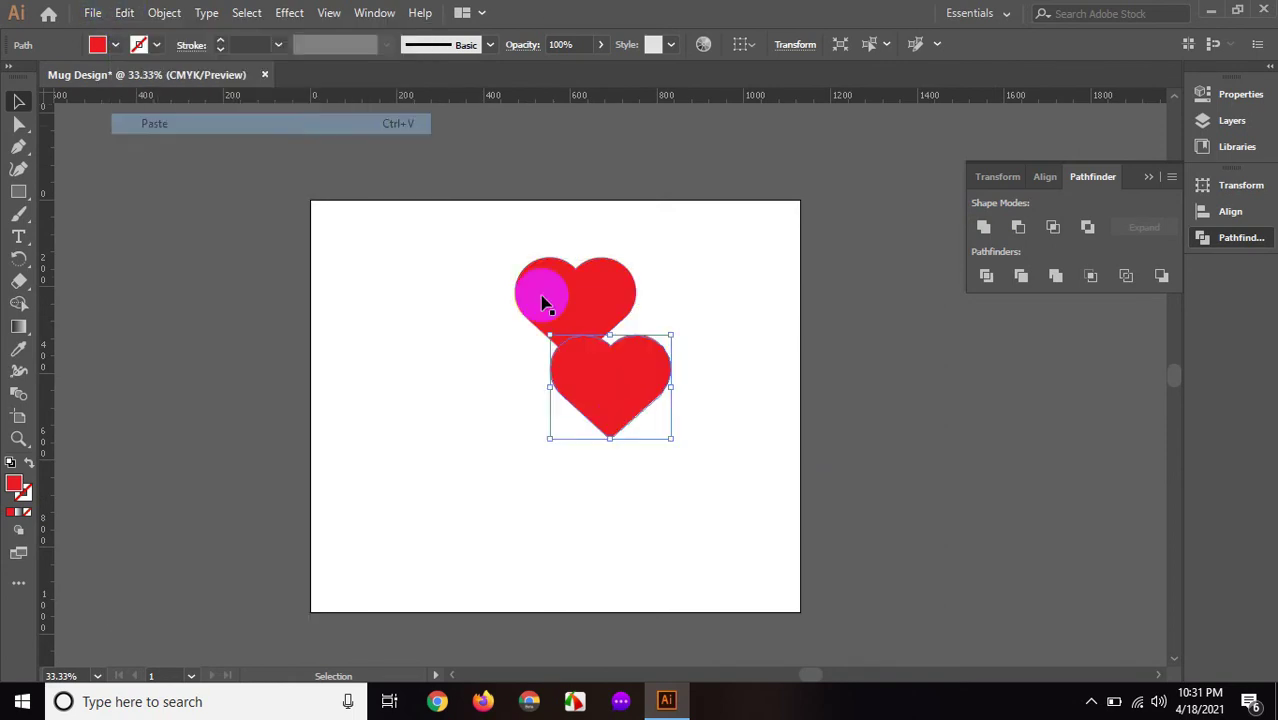
drag(565, 365, 447, 306)
click(122, 14)
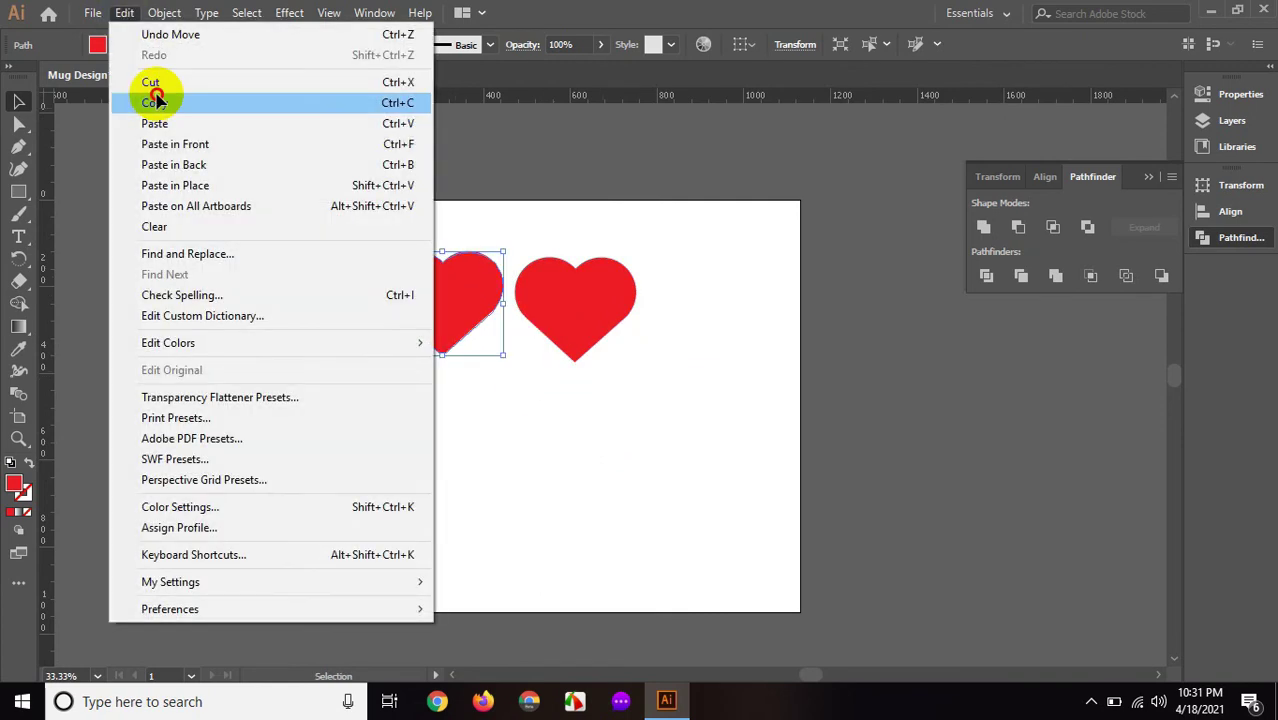
click(155, 103)
click(122, 12)
click(154, 123)
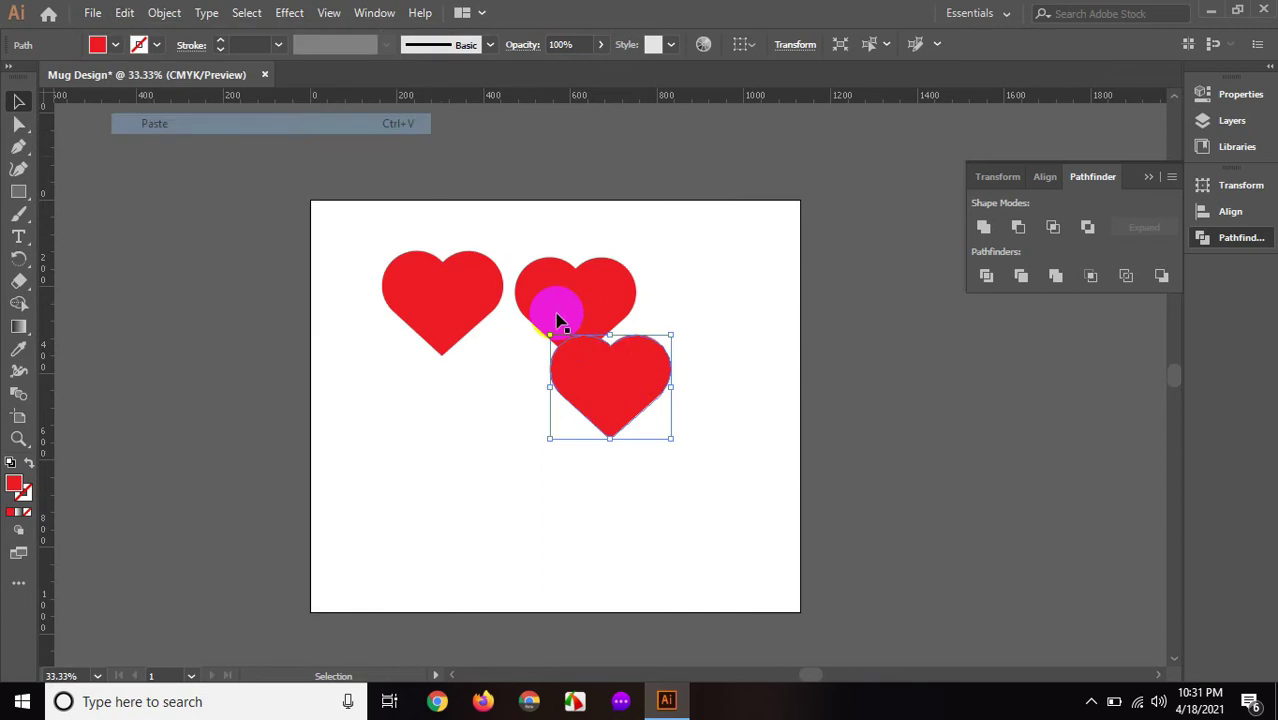
drag(574, 382, 488, 383)
drag(603, 289, 652, 278)
drag(486, 282, 518, 280)
drag(528, 391, 551, 381)
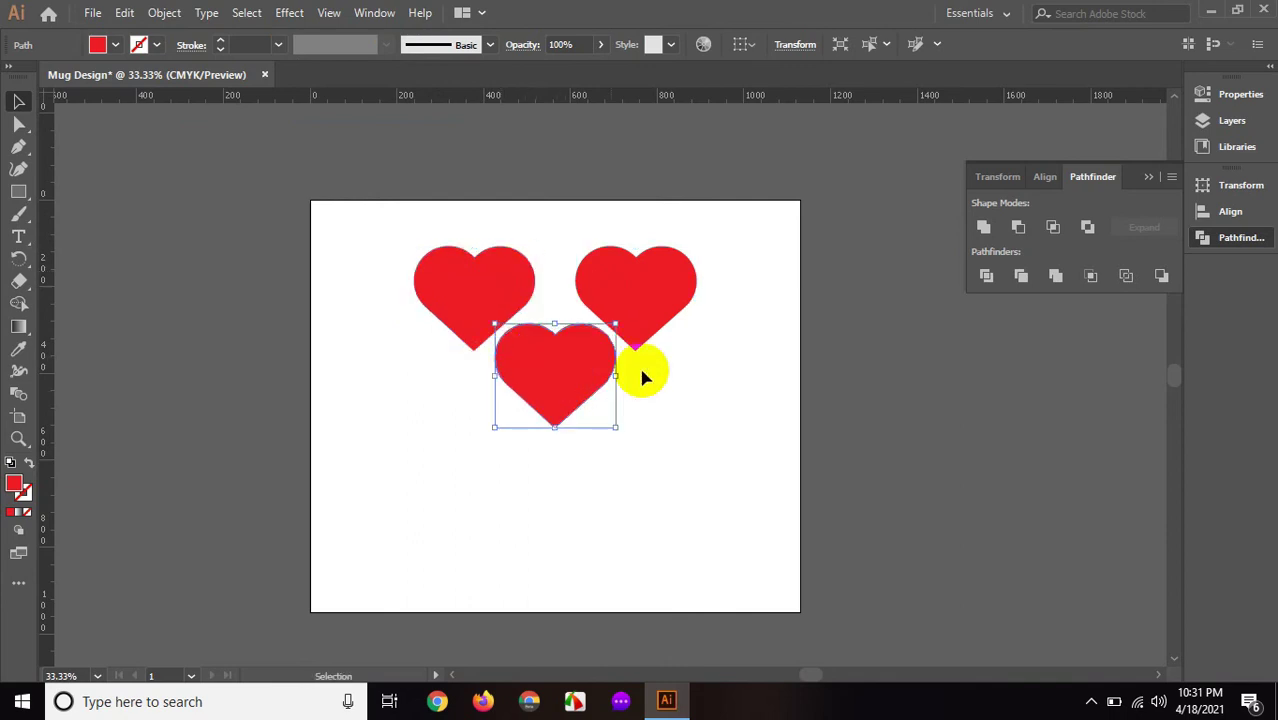
click(619, 357)
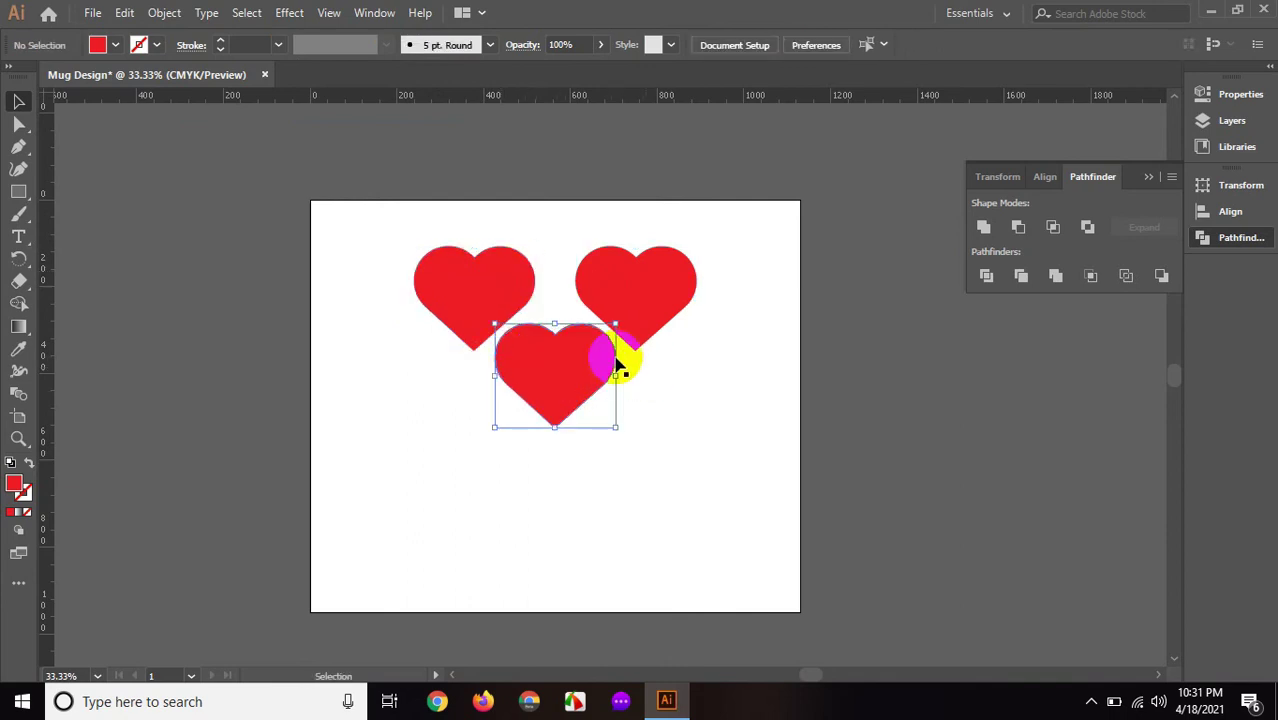
Place a 48 pt text object left of the hearts and clear its placeholder text
click(18, 237)
click(342, 408)
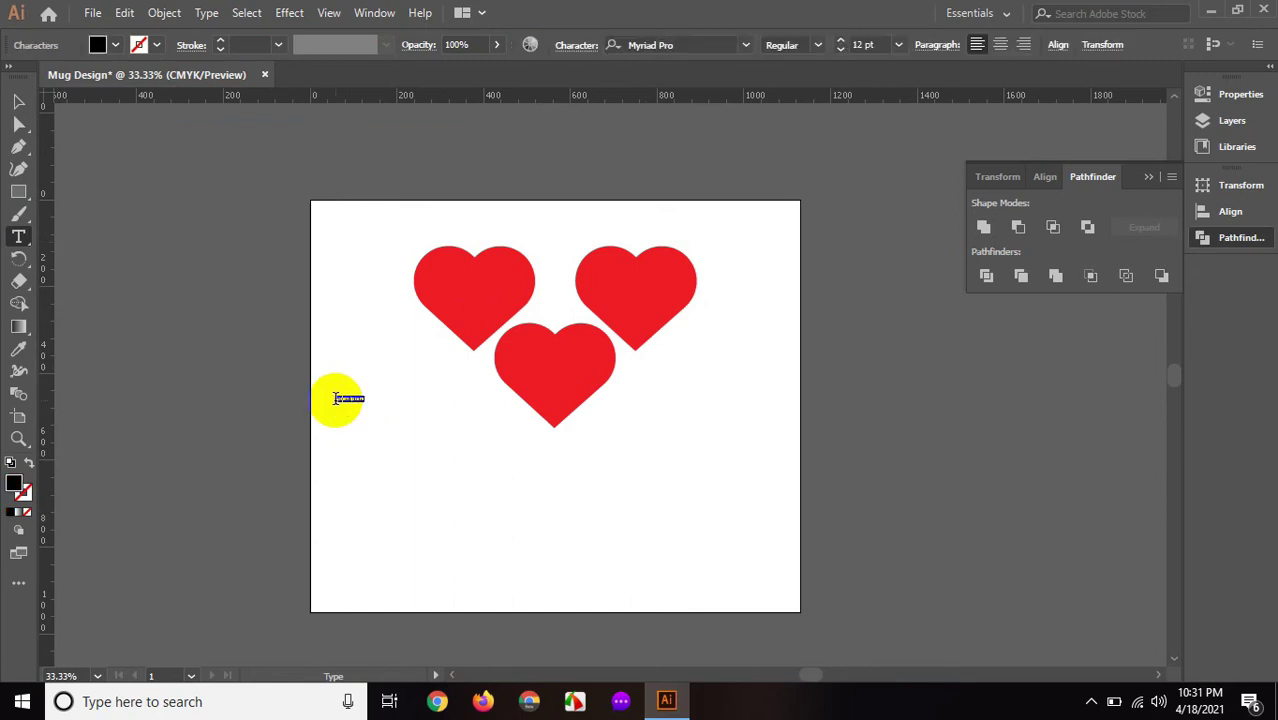
click(897, 46)
click(944, 337)
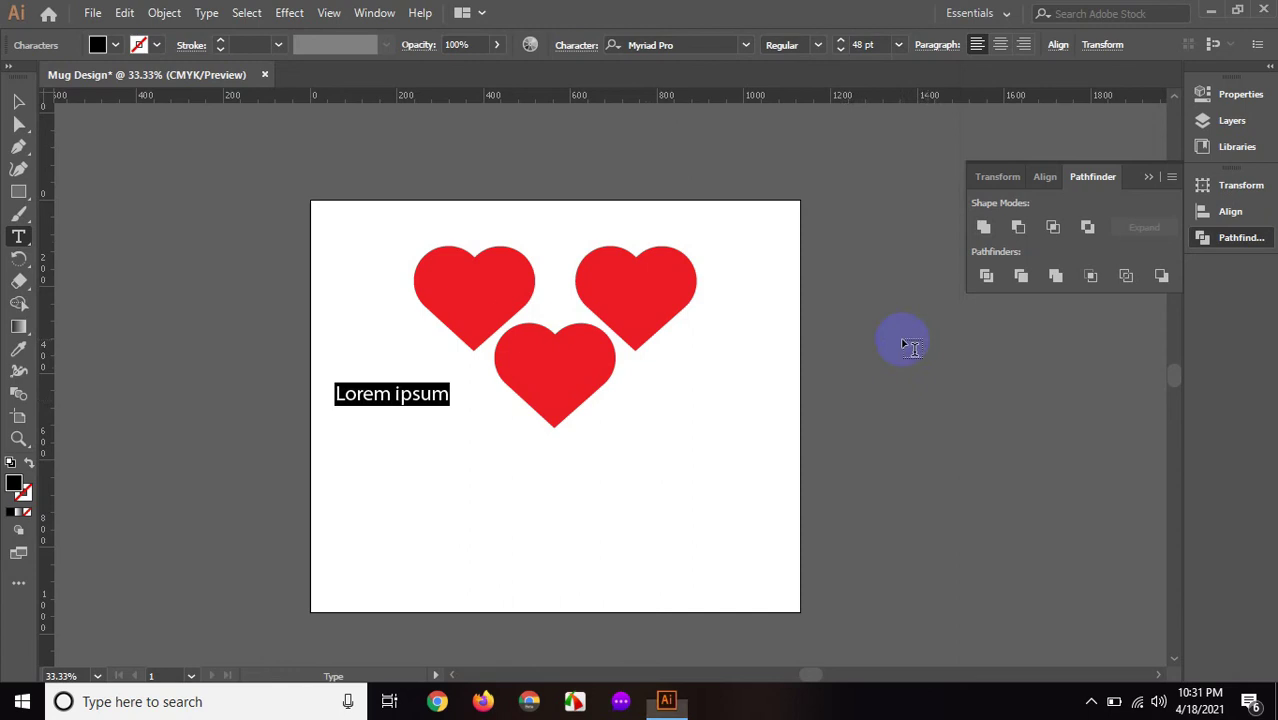
drag(385, 394, 350, 393)
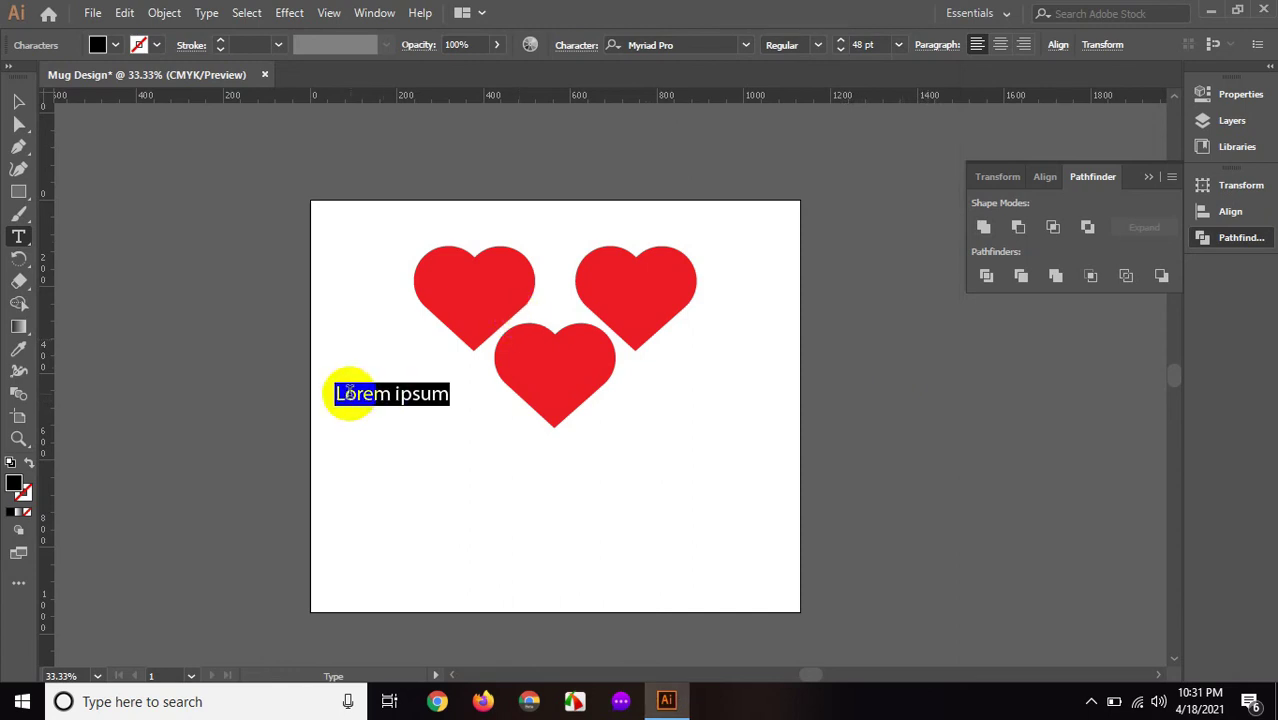
key(BackSpace)
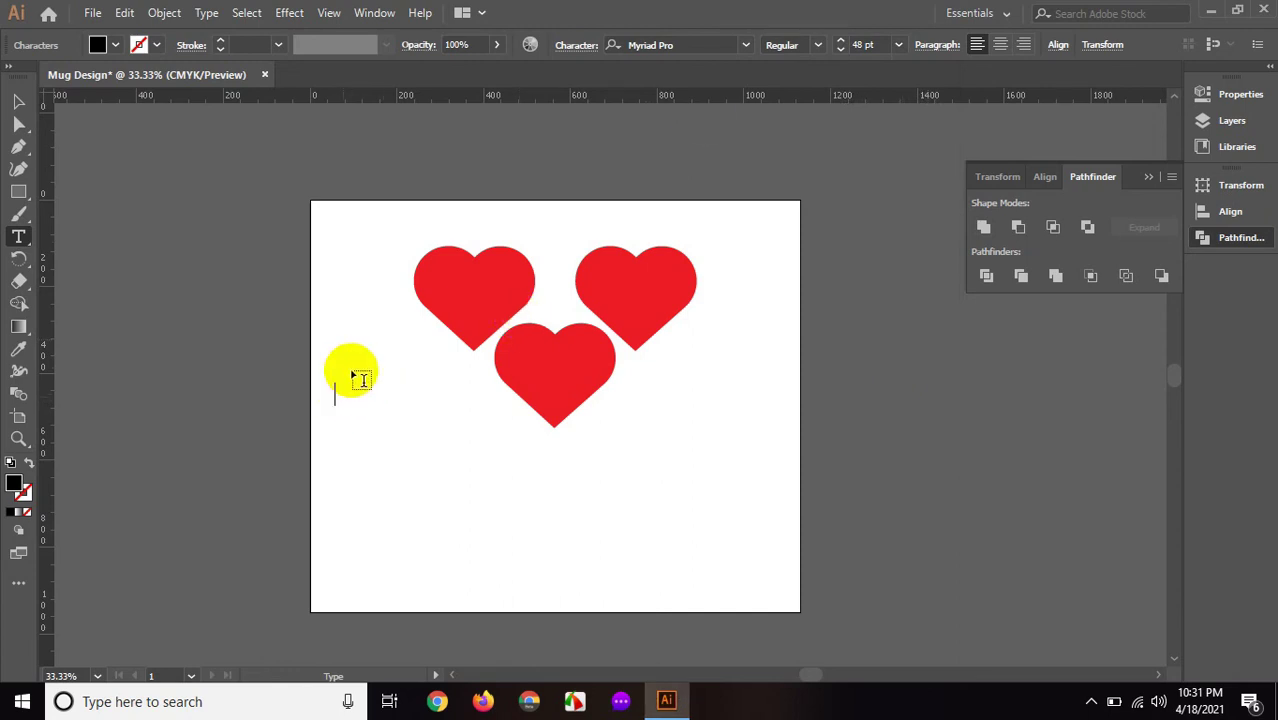
Set the text font to Short Baby, found by searching 'sho'
click(740, 44)
click(714, 44)
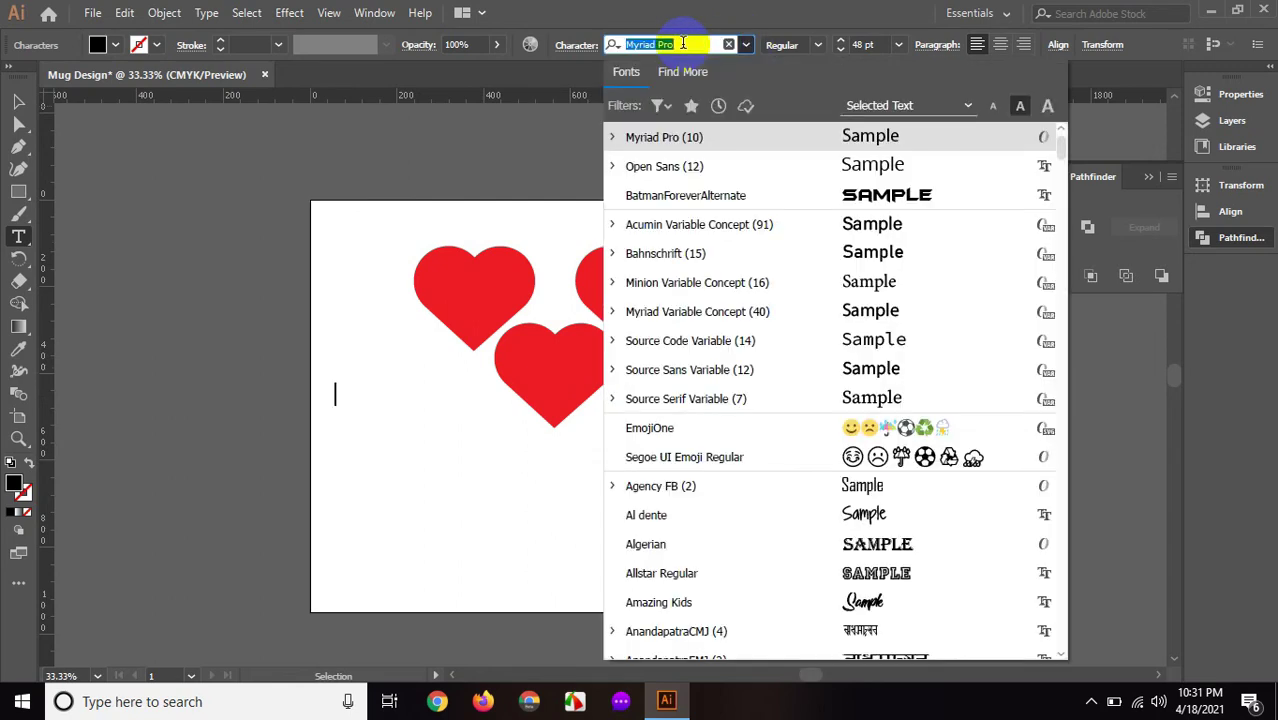
text(sh)
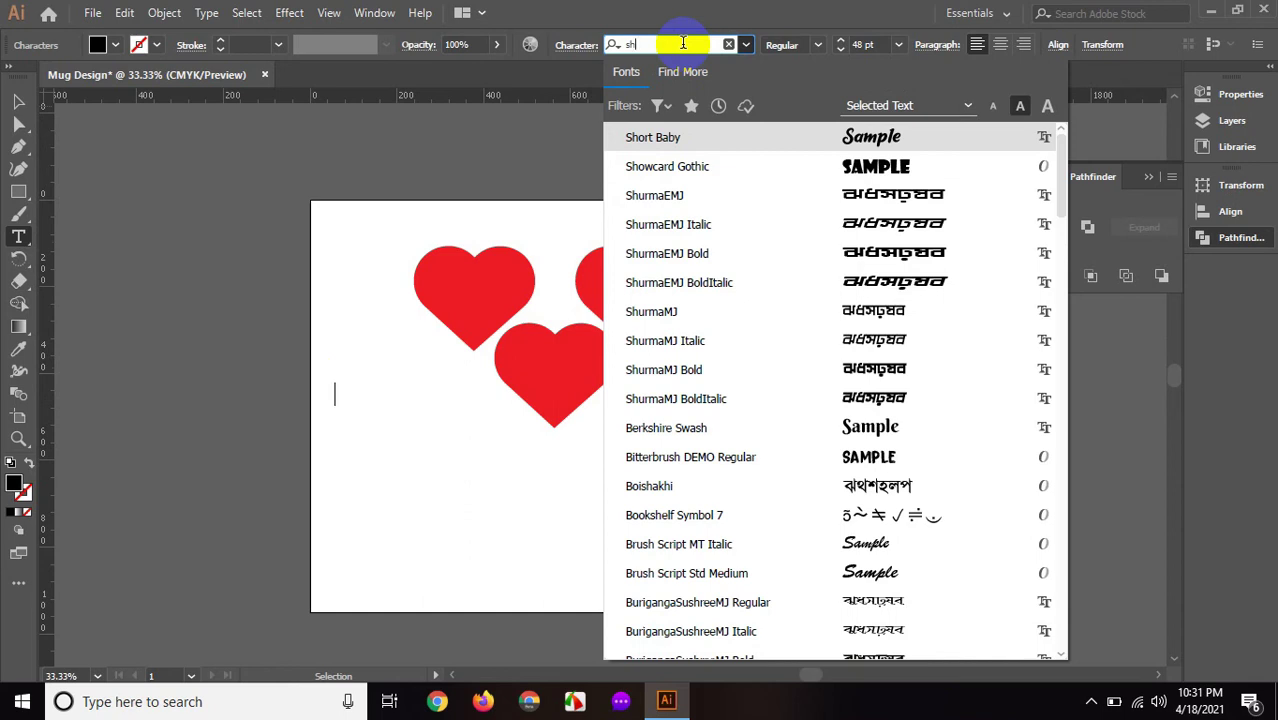
text(o)
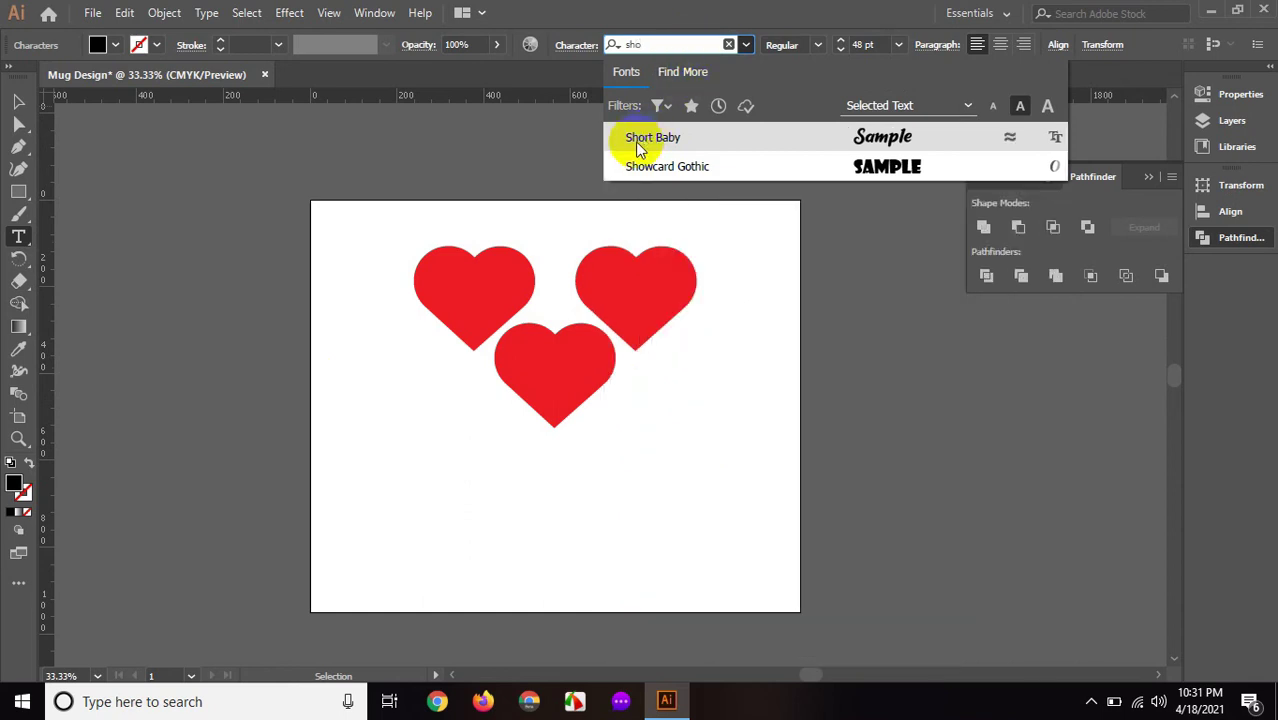
click(640, 140)
click(337, 395)
text(I Miss)
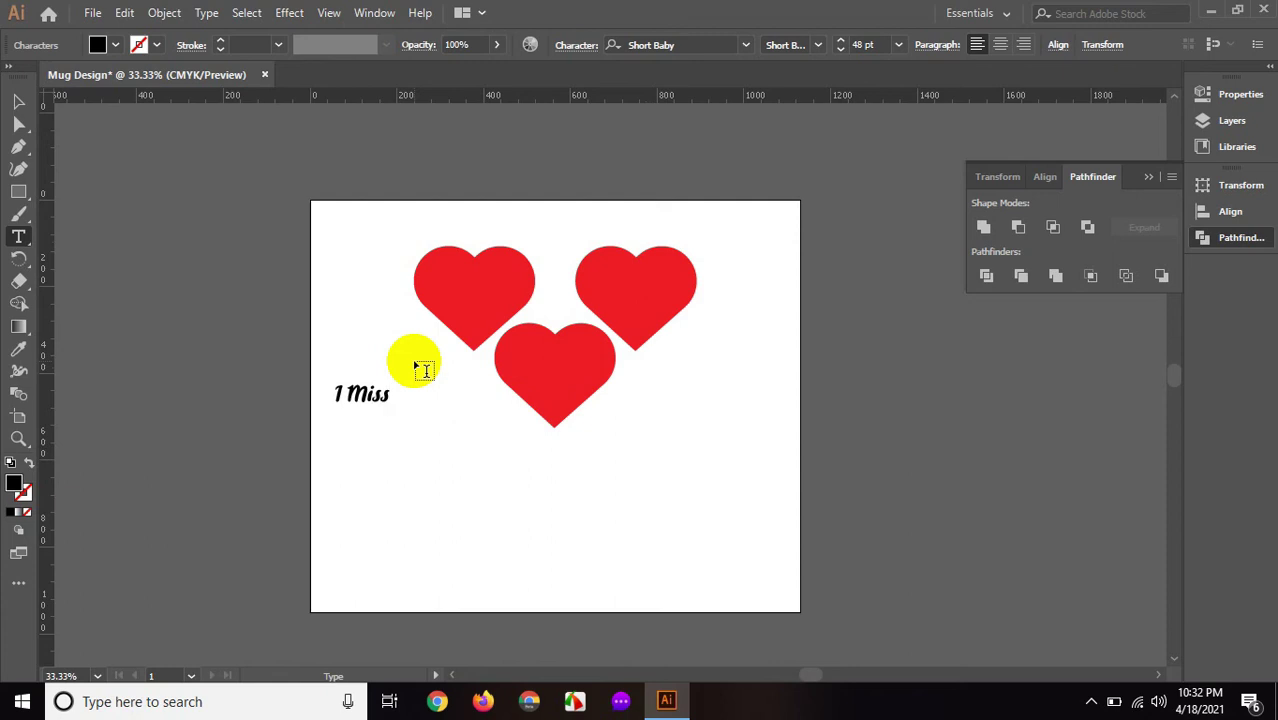
Add a second text line 'YOu' below the 'I Miss' line
click(18, 236)
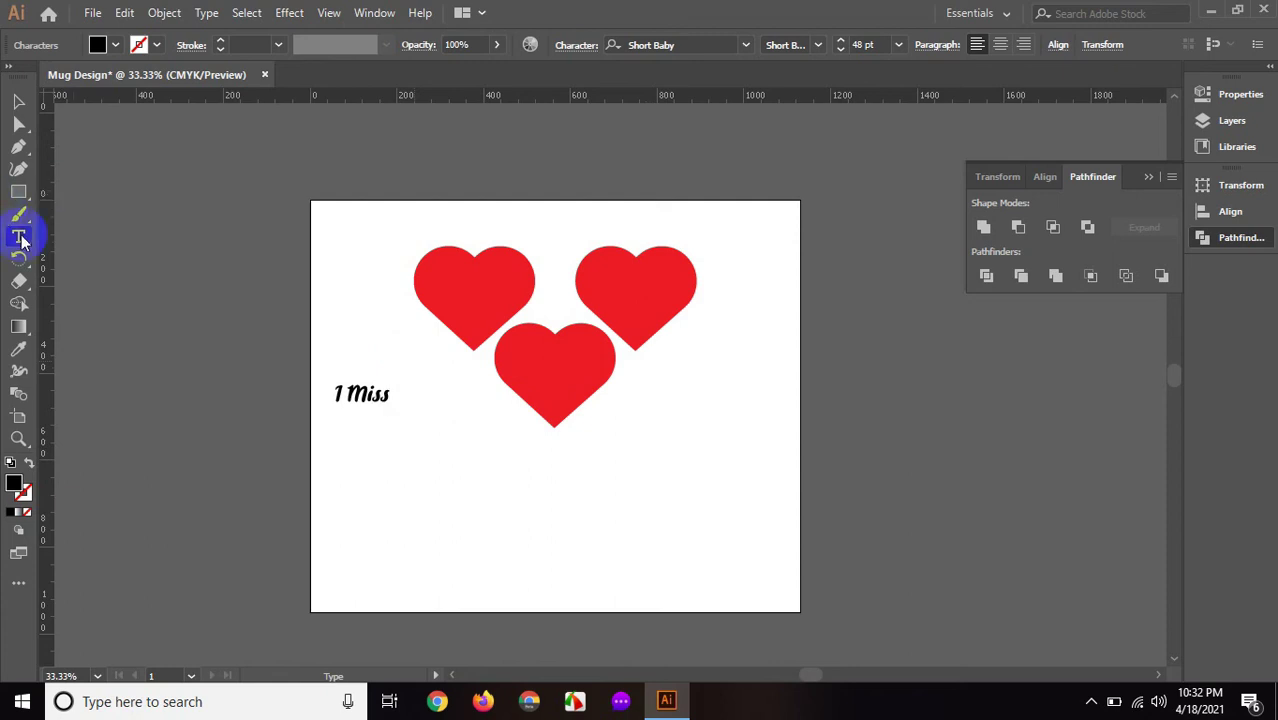
click(335, 437)
text(Y)
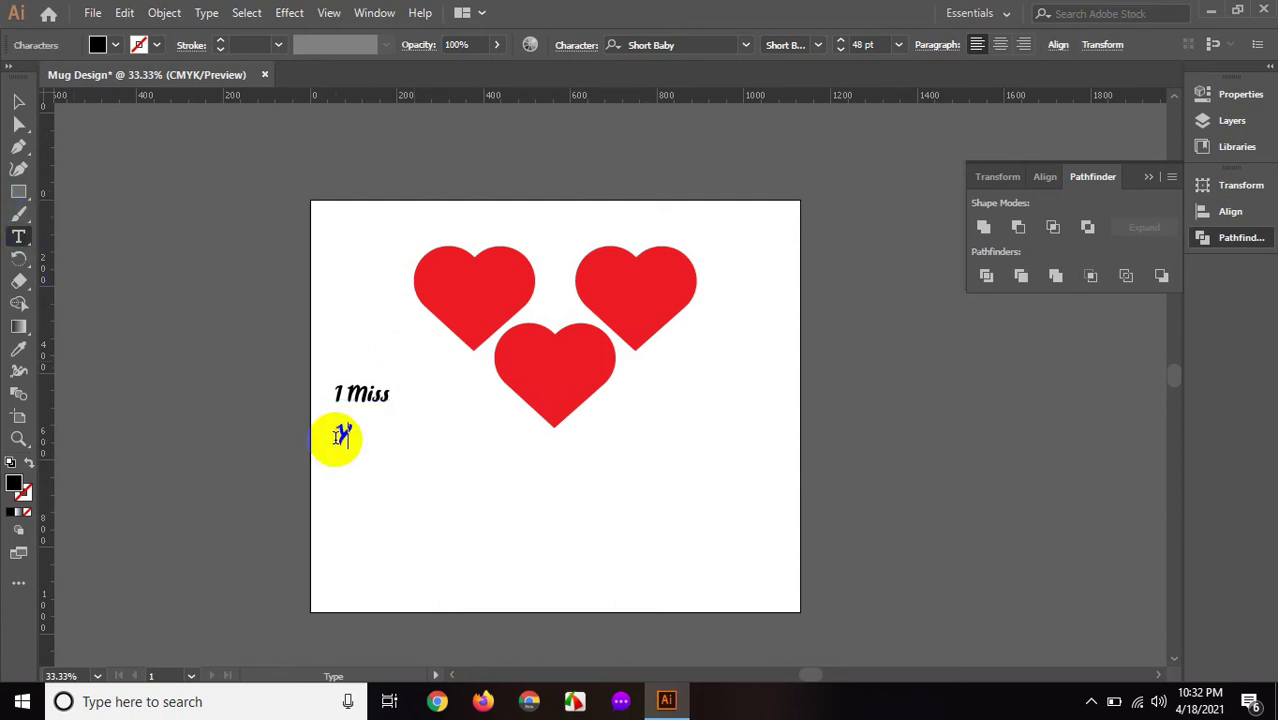
text(Ou)
Move 'I Miss' and 'YOu' onto the top-left heart, stacked one above the other
click(18, 101)
click(239, 307)
drag(345, 415, 462, 283)
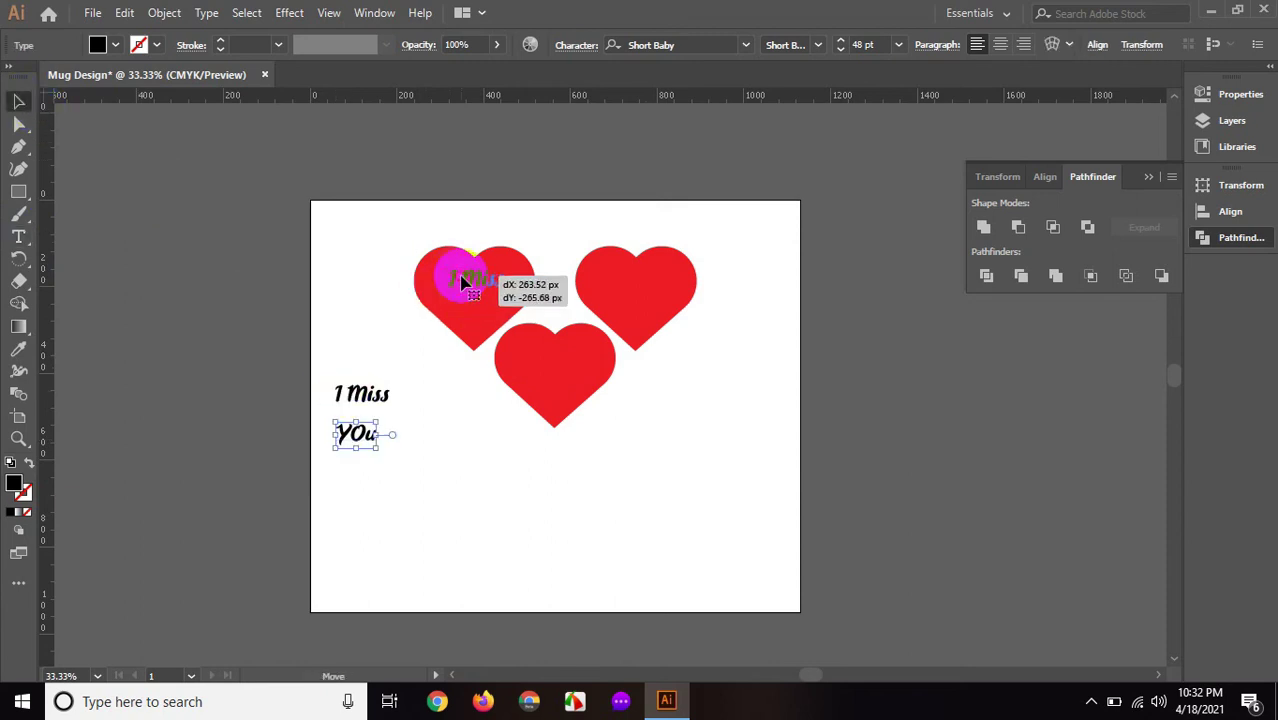
drag(462, 283, 462, 283)
drag(340, 434, 463, 309)
click(650, 428)
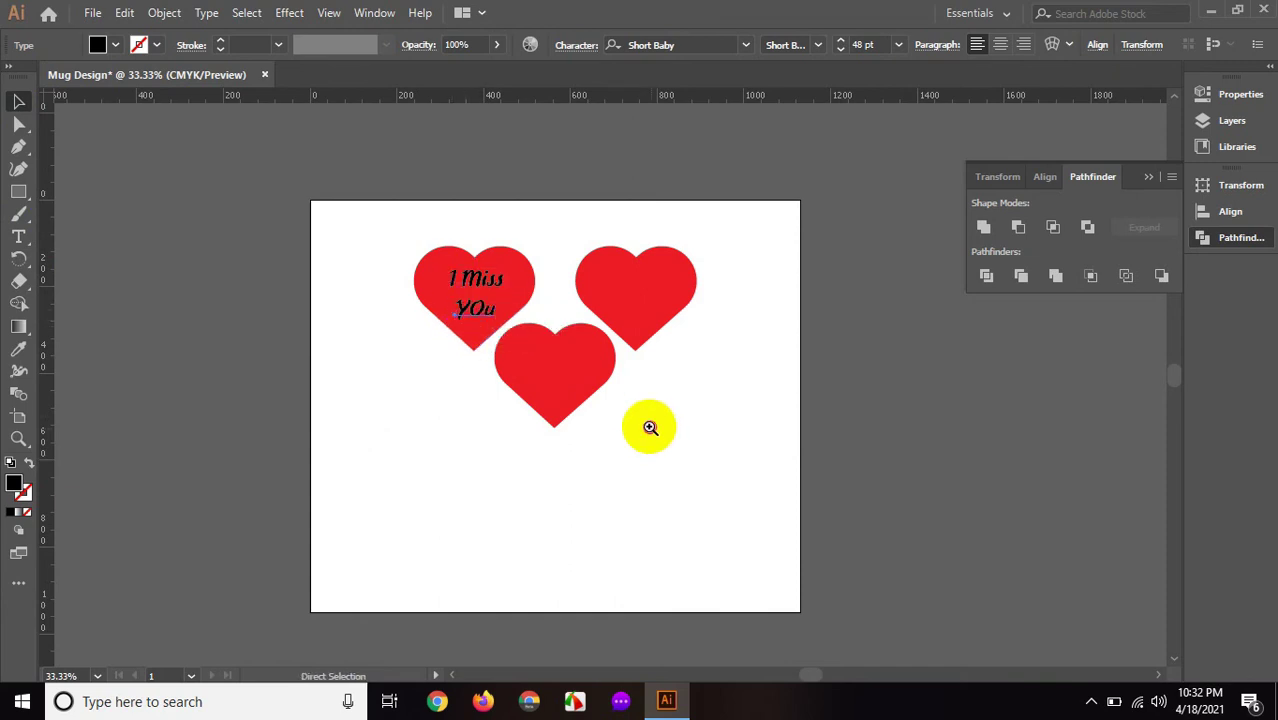
scroll(620, 420, left, 1)
scroll(620, 412, left, 3)
scroll(630, 410, up, 2)
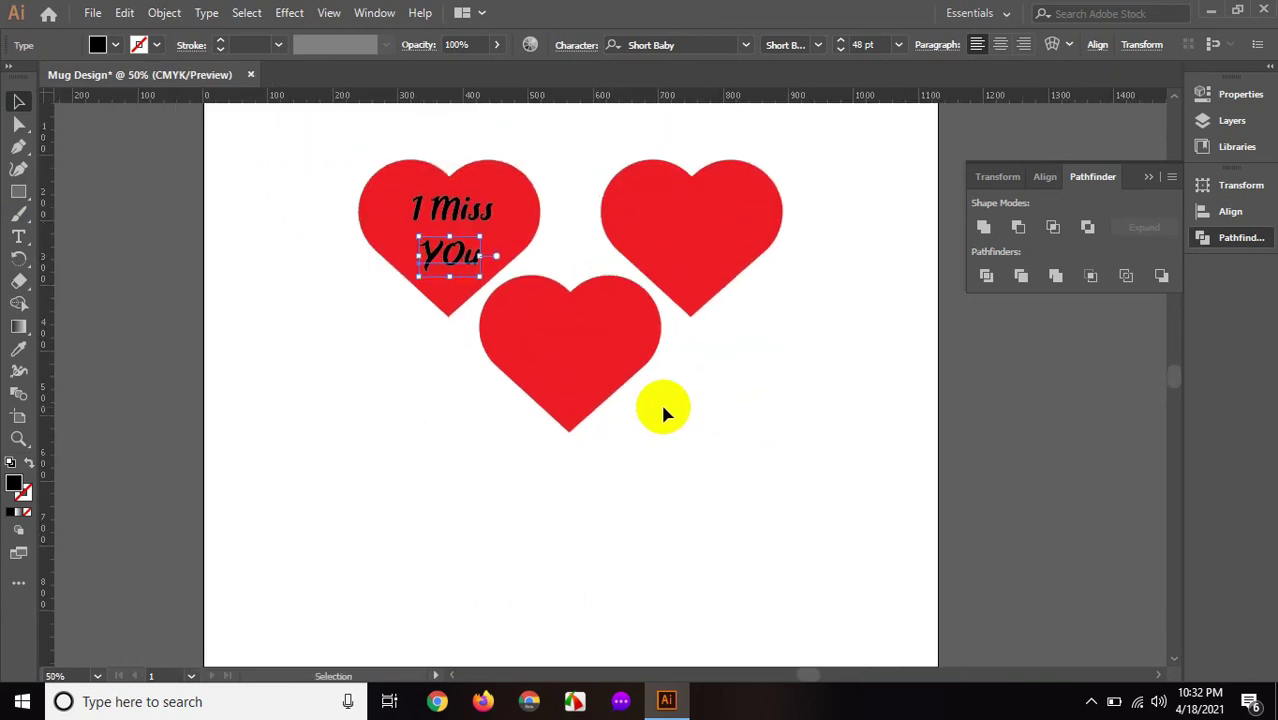
scroll(664, 410, up, 1)
click(108, 234)
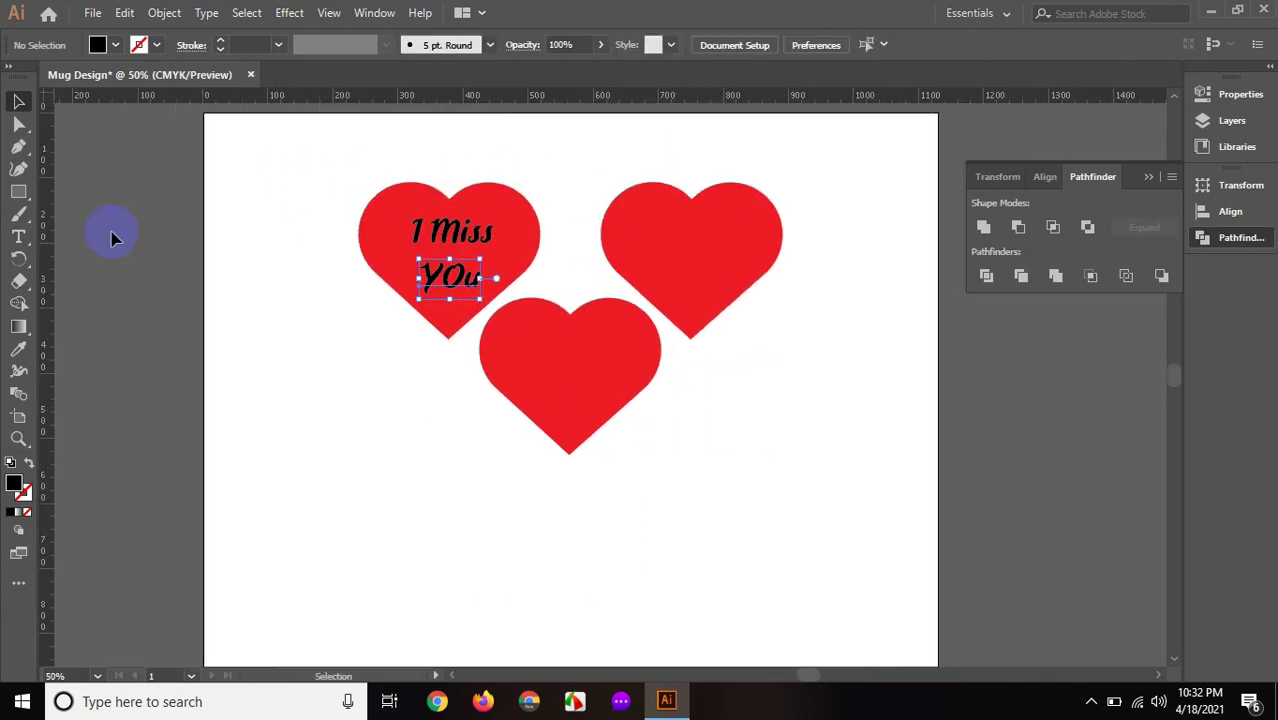
Type 'I Feel' and 'You' as two separate text lines beside the hearts
click(19, 240)
click(274, 395)
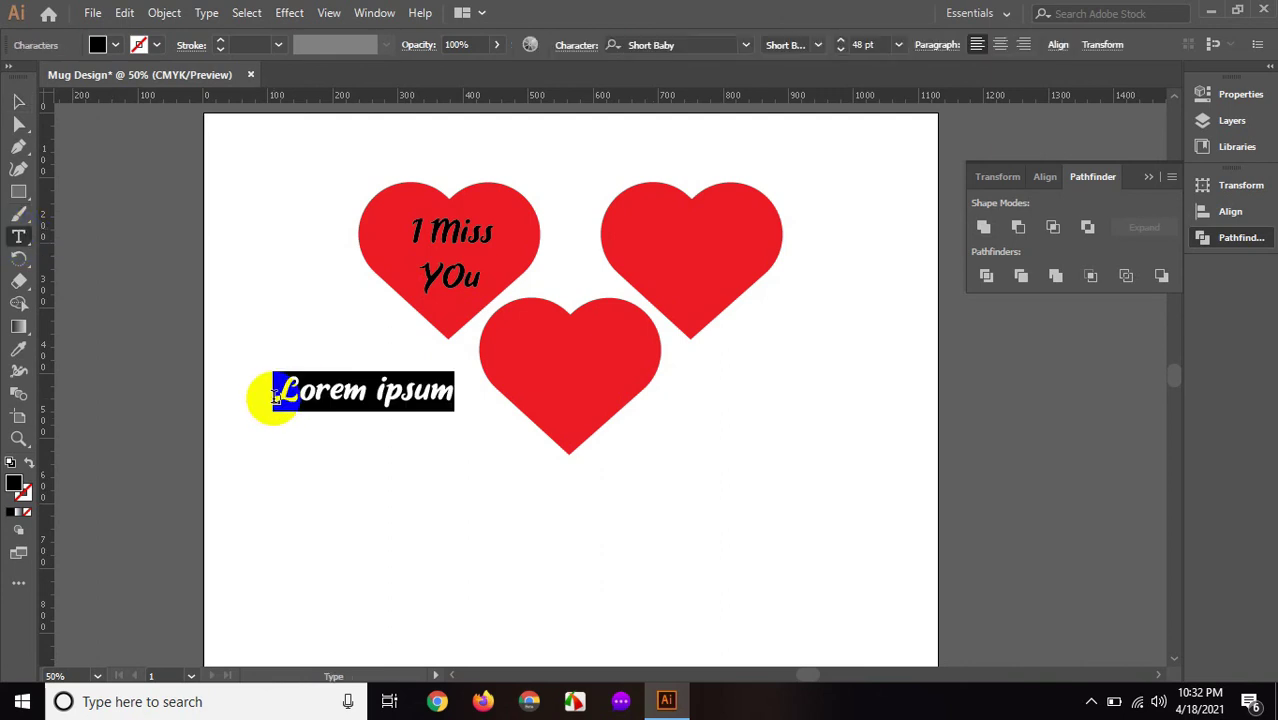
text(I Feel)
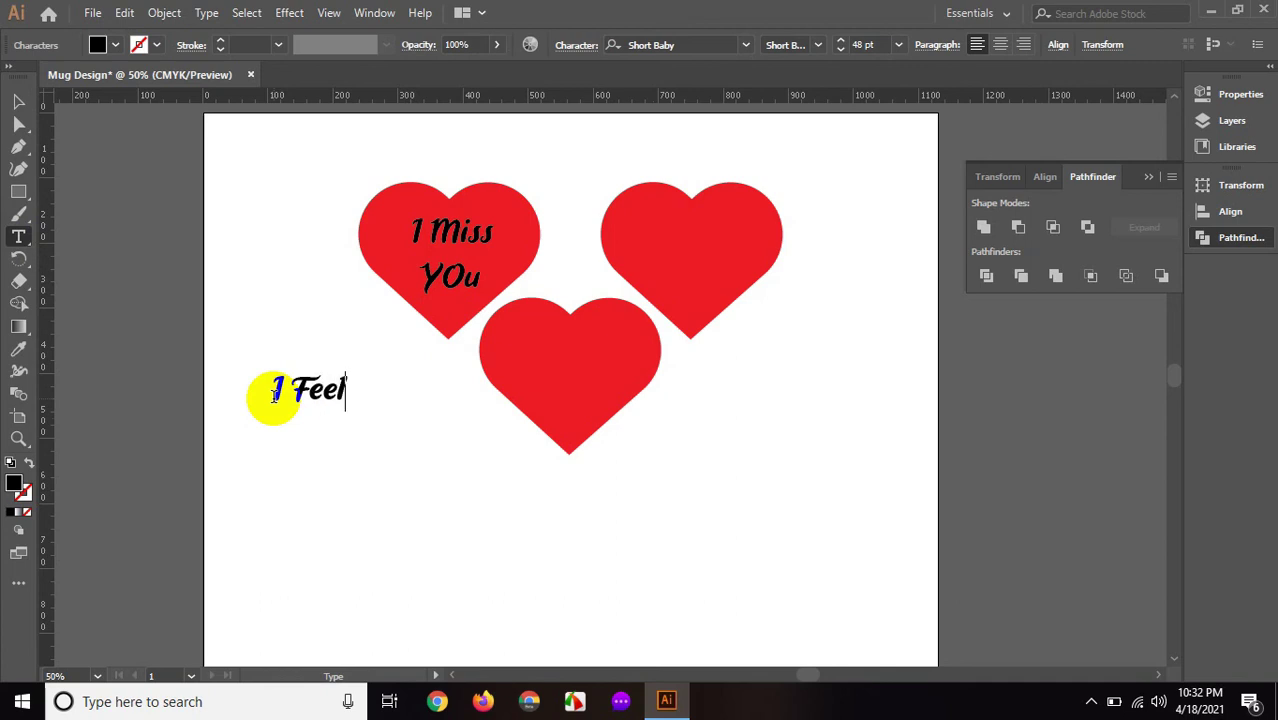
click(19, 237)
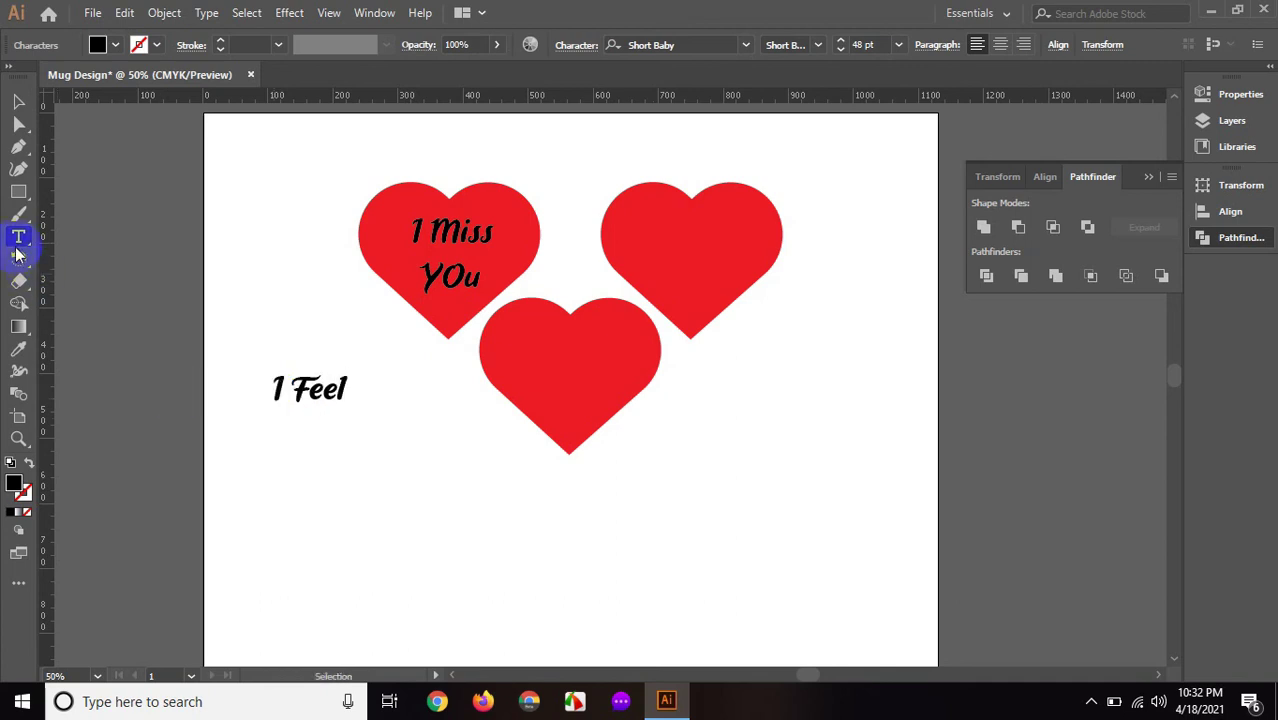
click(272, 458)
text(You)
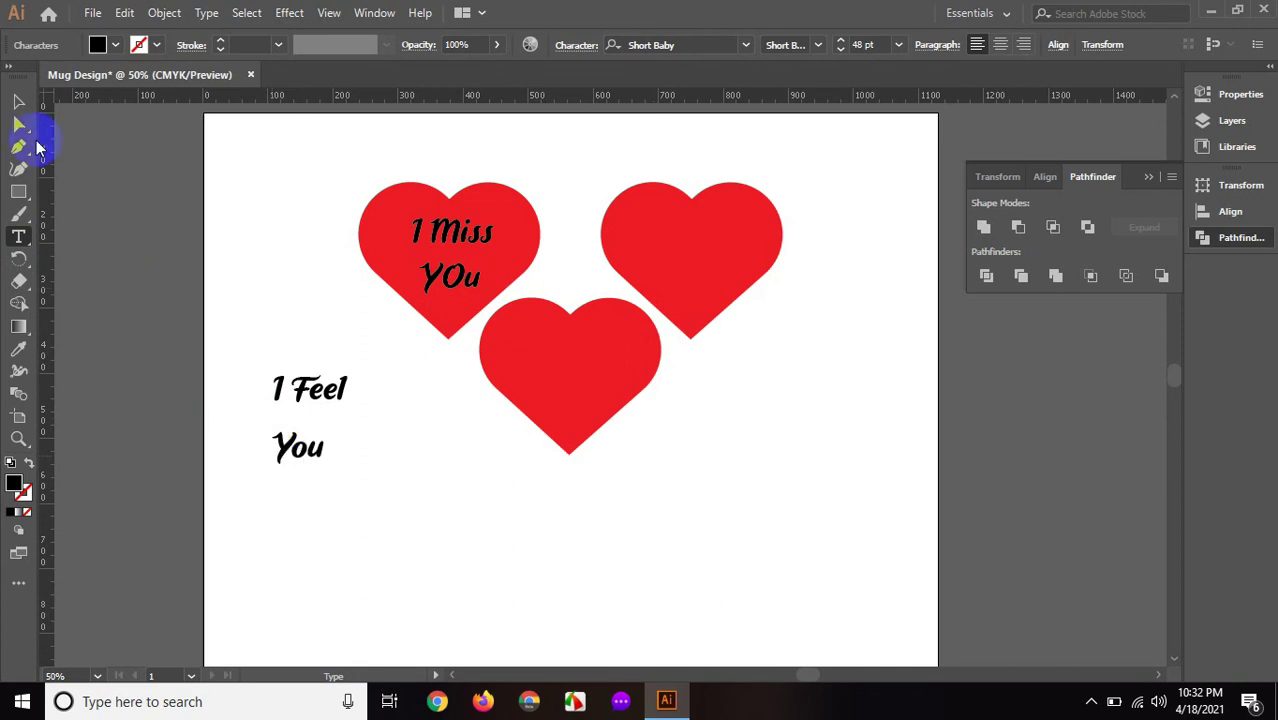
Stack 'You' under 'I Feel' and move both onto the top-right heart
click(19, 101)
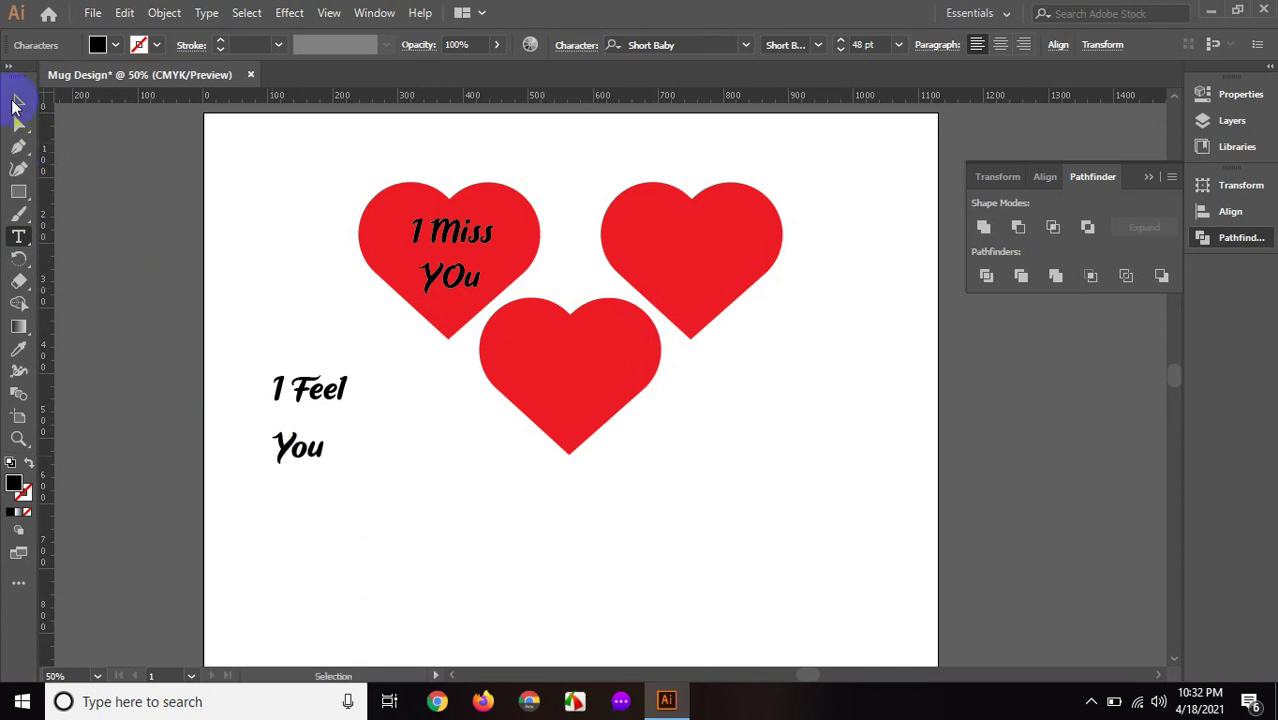
drag(291, 455, 293, 428)
mouse_move(299, 348)
mouse_down()
mouse_move(331, 445)
mouse_move(698, 242)
mouse_up()
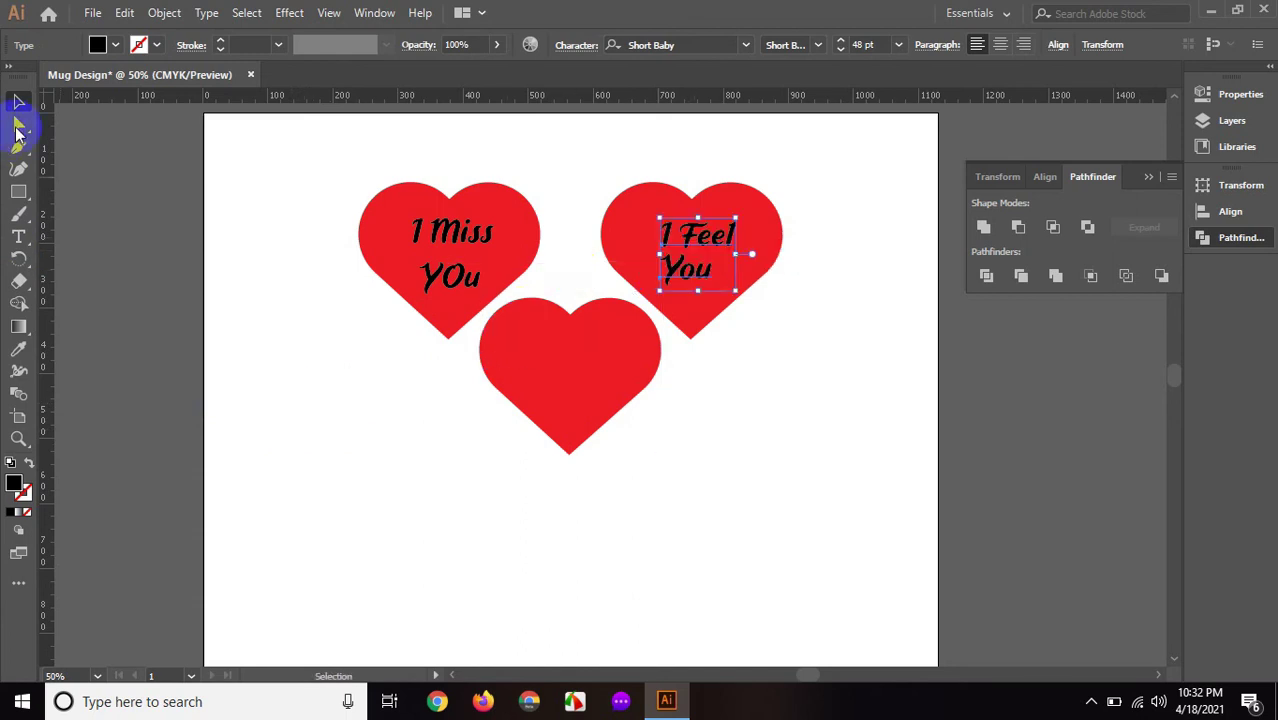
click(18, 236)
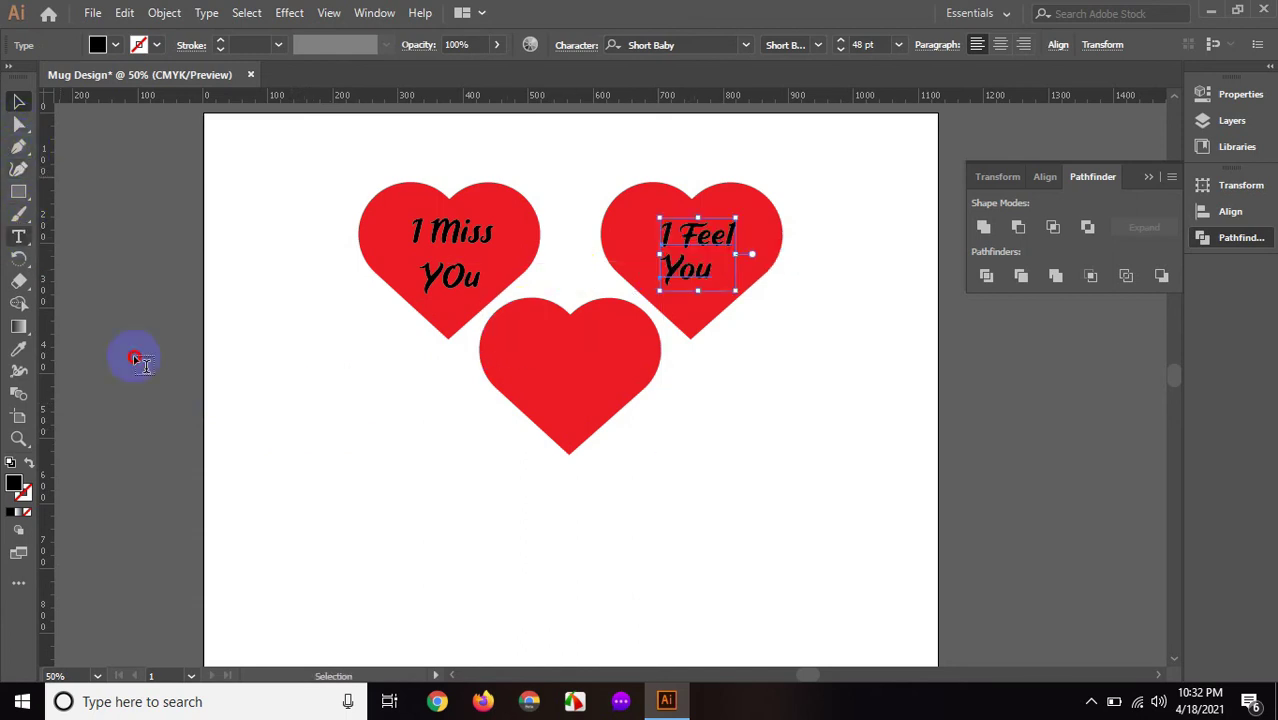
click(289, 418)
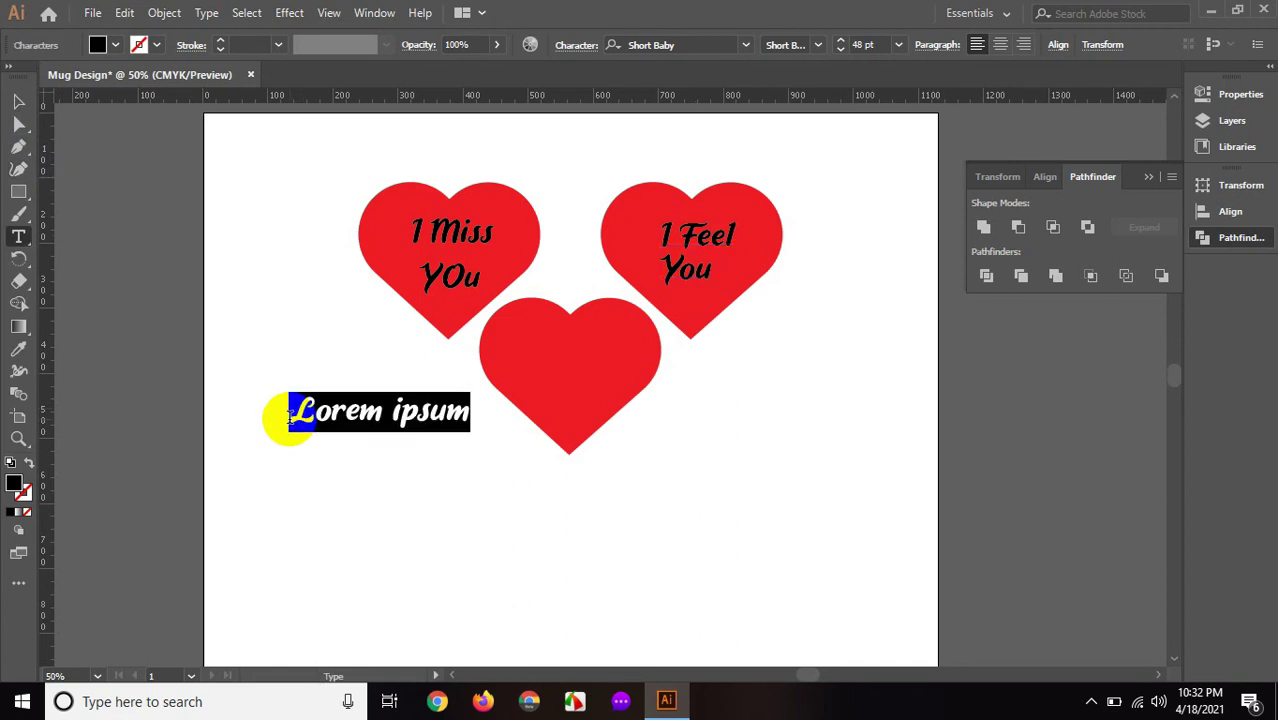
Type 'I Love' and 'YOu' as two separate text lines
text(I Love)
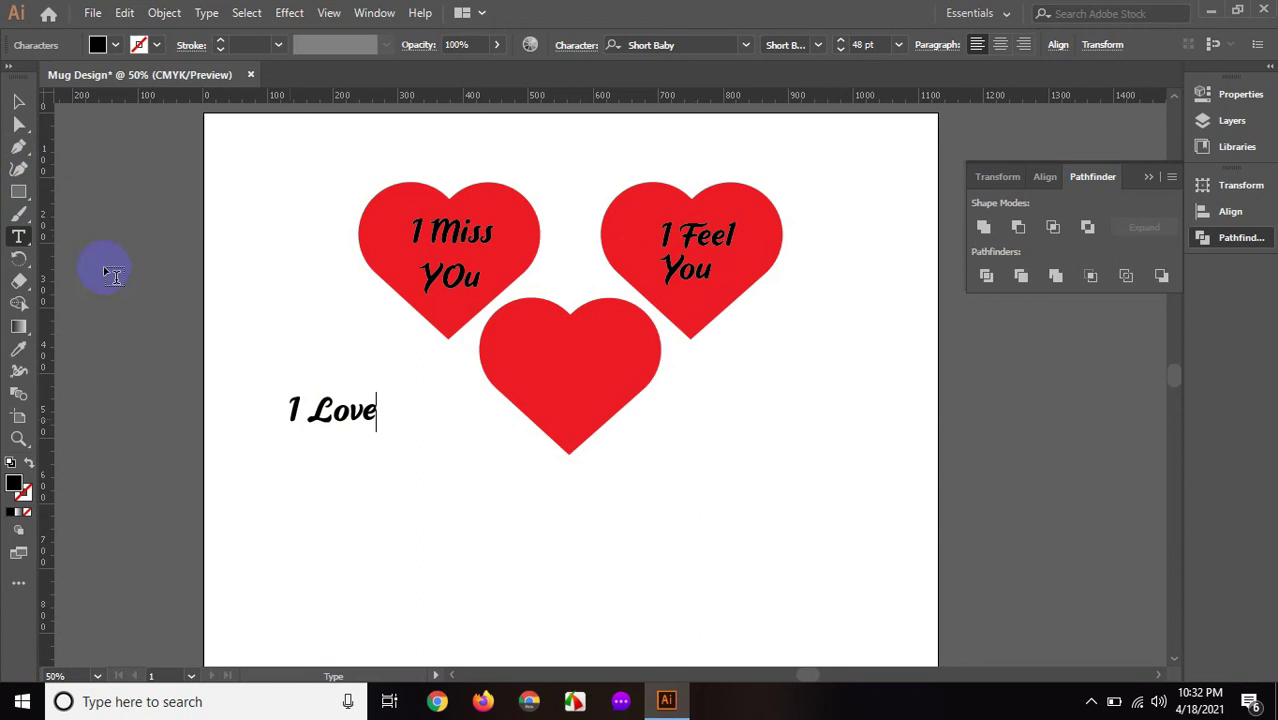
key(Escape)
click(302, 460)
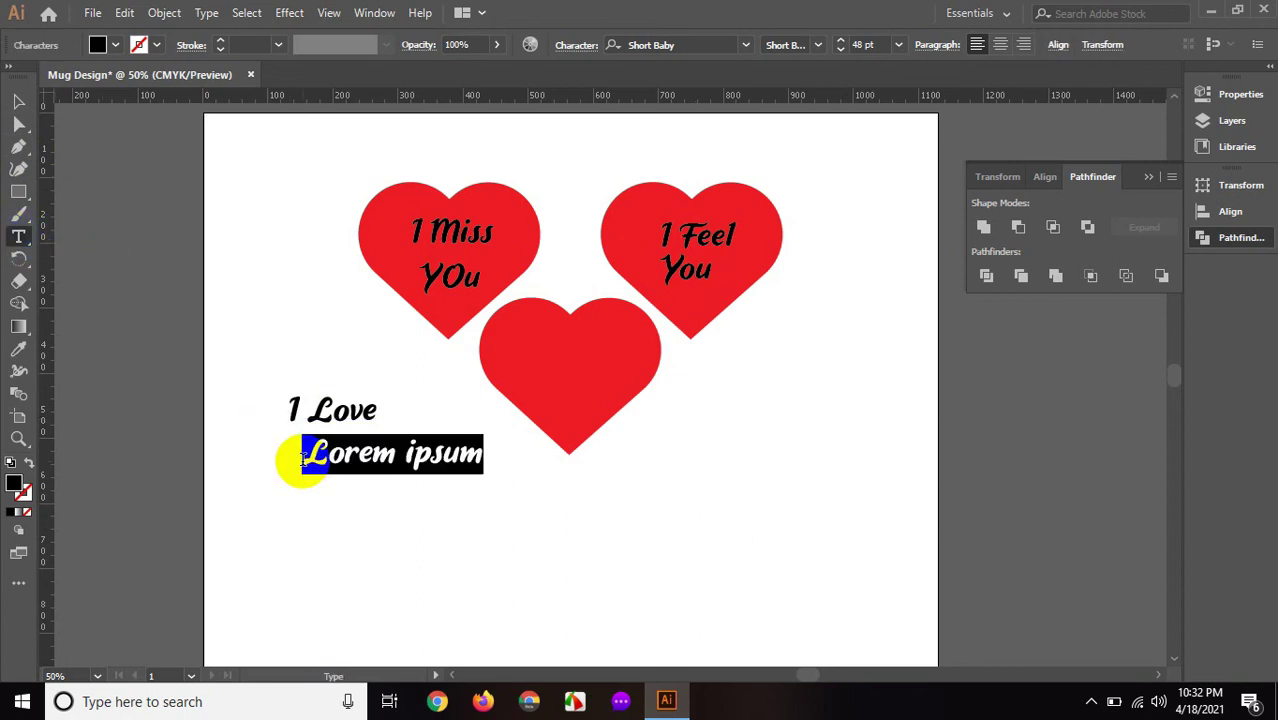
text(YOu)
Move the I Love YOu text onto the bottom heart, enlarge it, and centre it horizontally
click(18, 100)
mouse_move(233, 297)
mouse_down()
mouse_move(343, 460)
mouse_move(340, 428)
mouse_move(568, 349)
mouse_up()
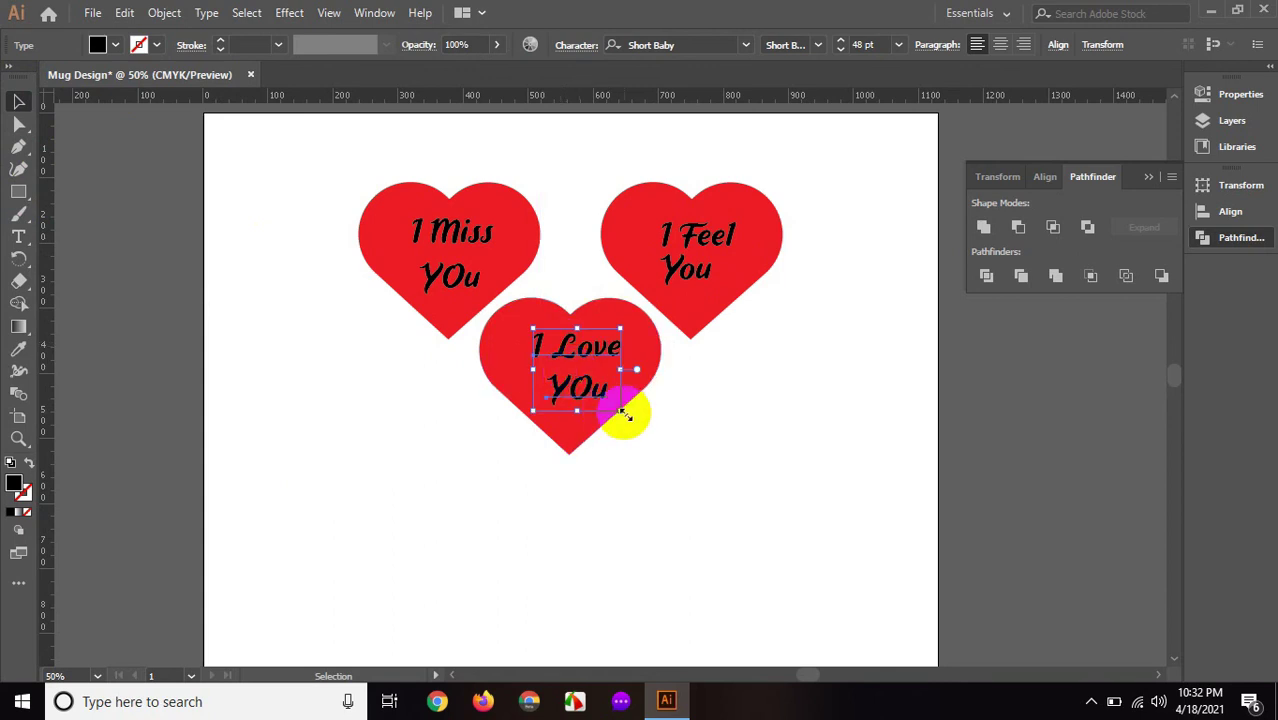
drag(623, 412, 633, 421)
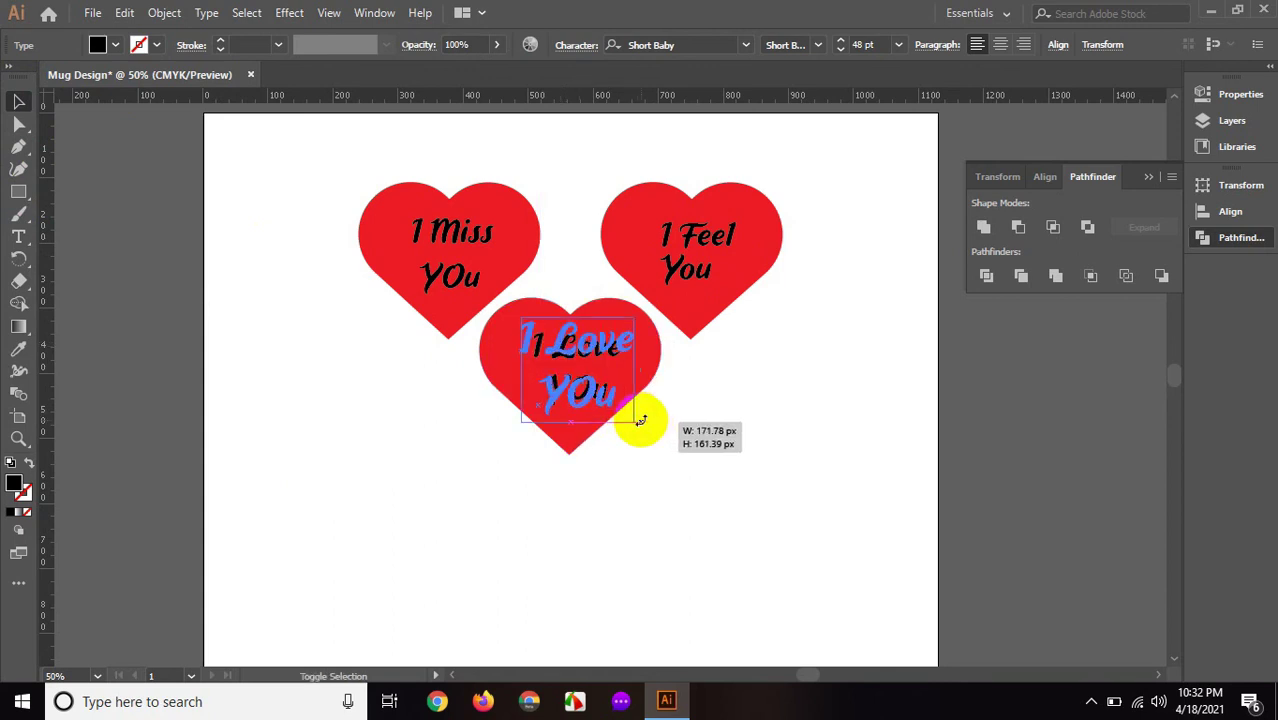
drag(625, 448, 515, 320)
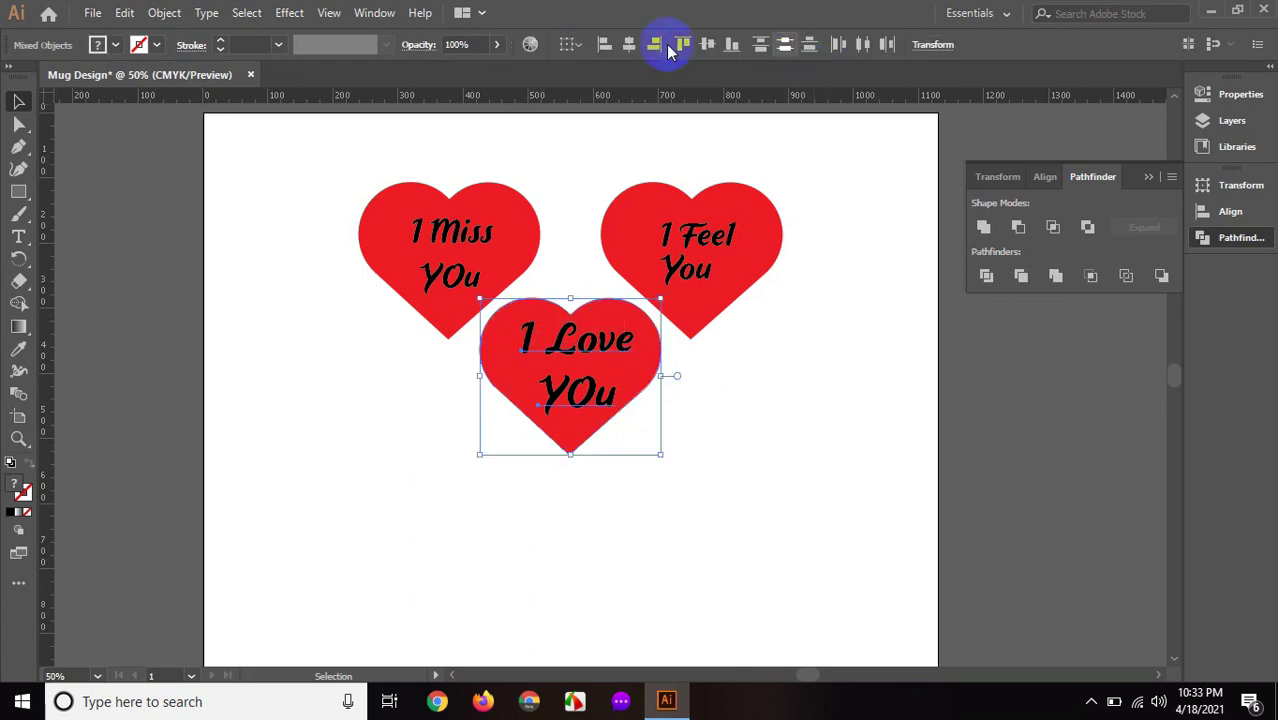
click(629, 45)
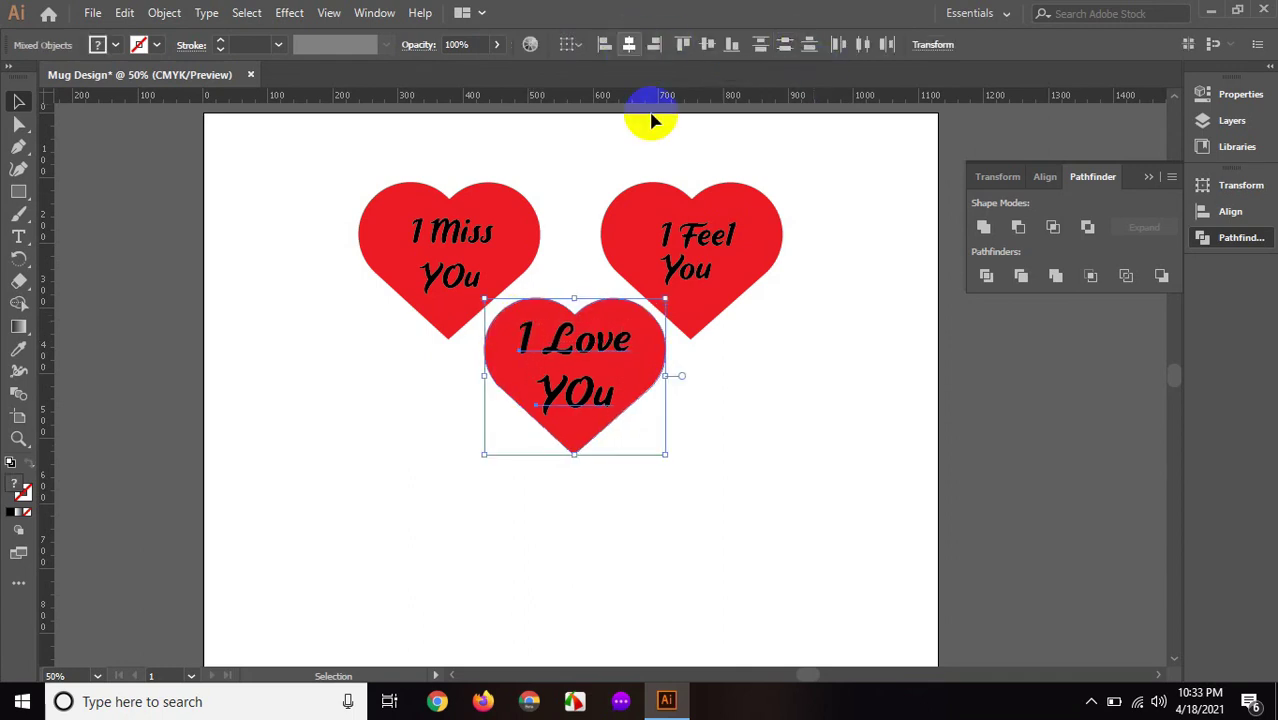
Set the I Feel You caption to 60 pt and centre it horizontally on its heart
click(765, 390)
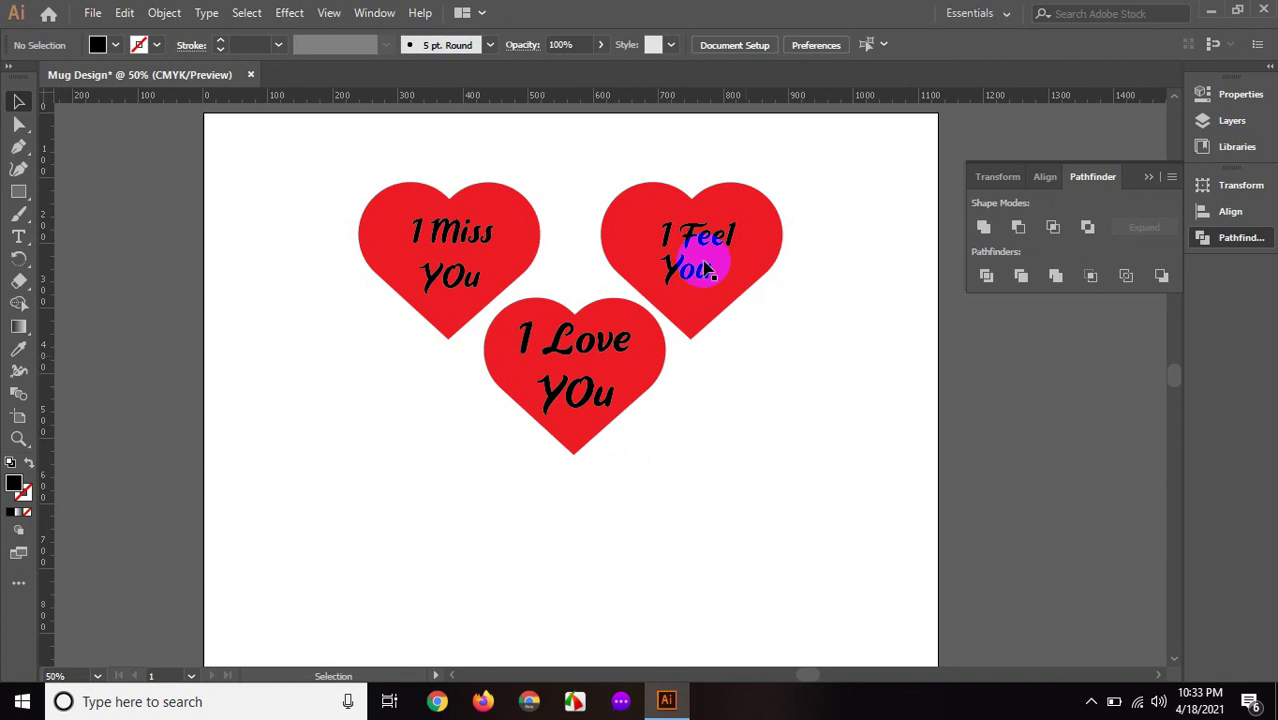
click(601, 343)
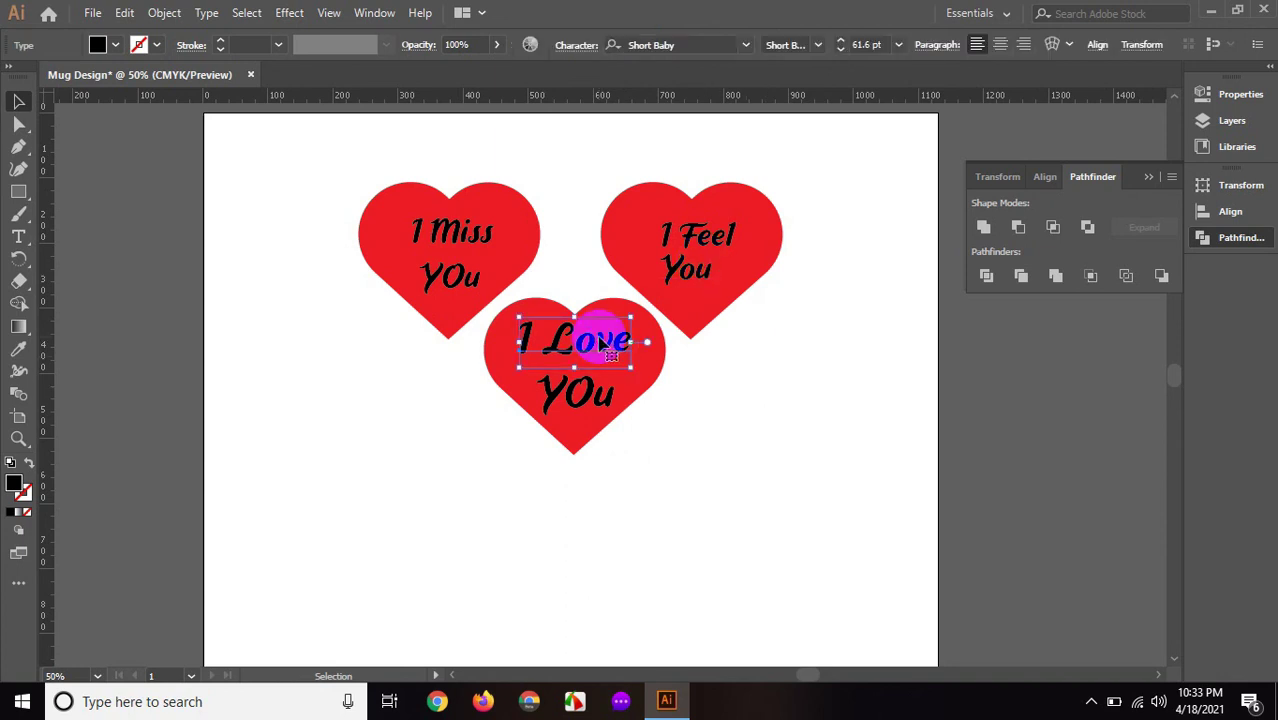
click(650, 220)
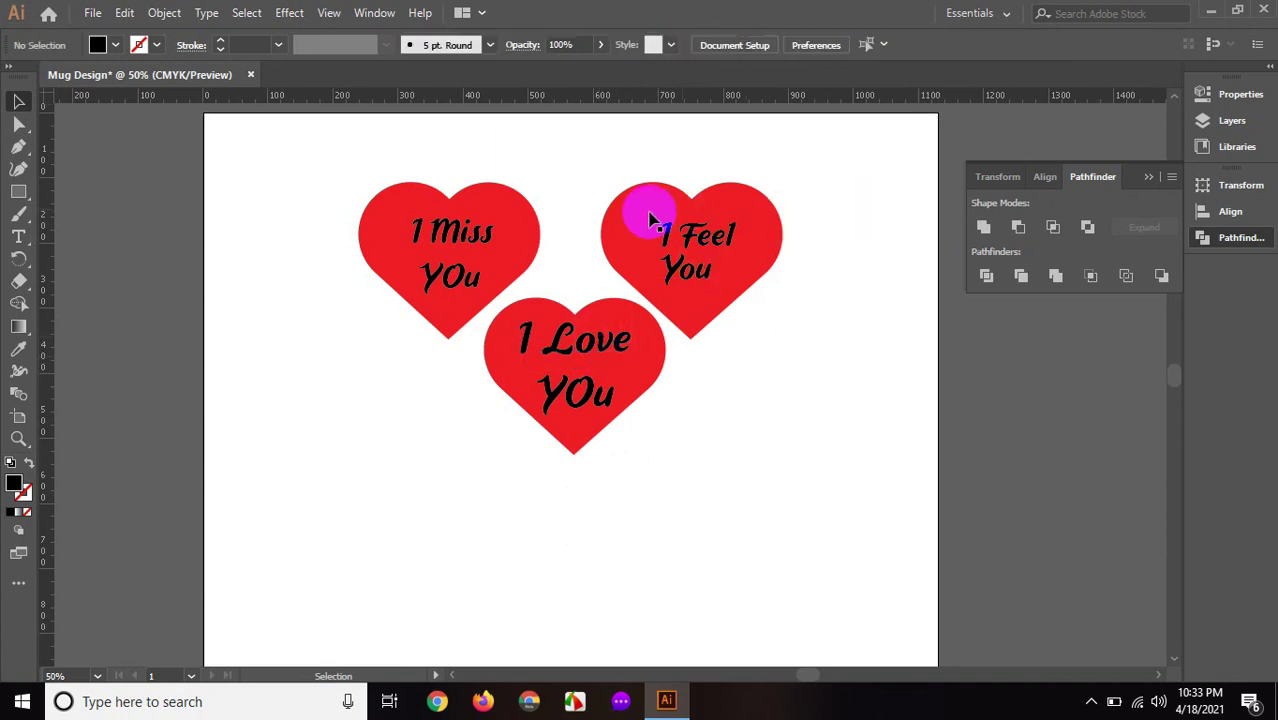
click(643, 188)
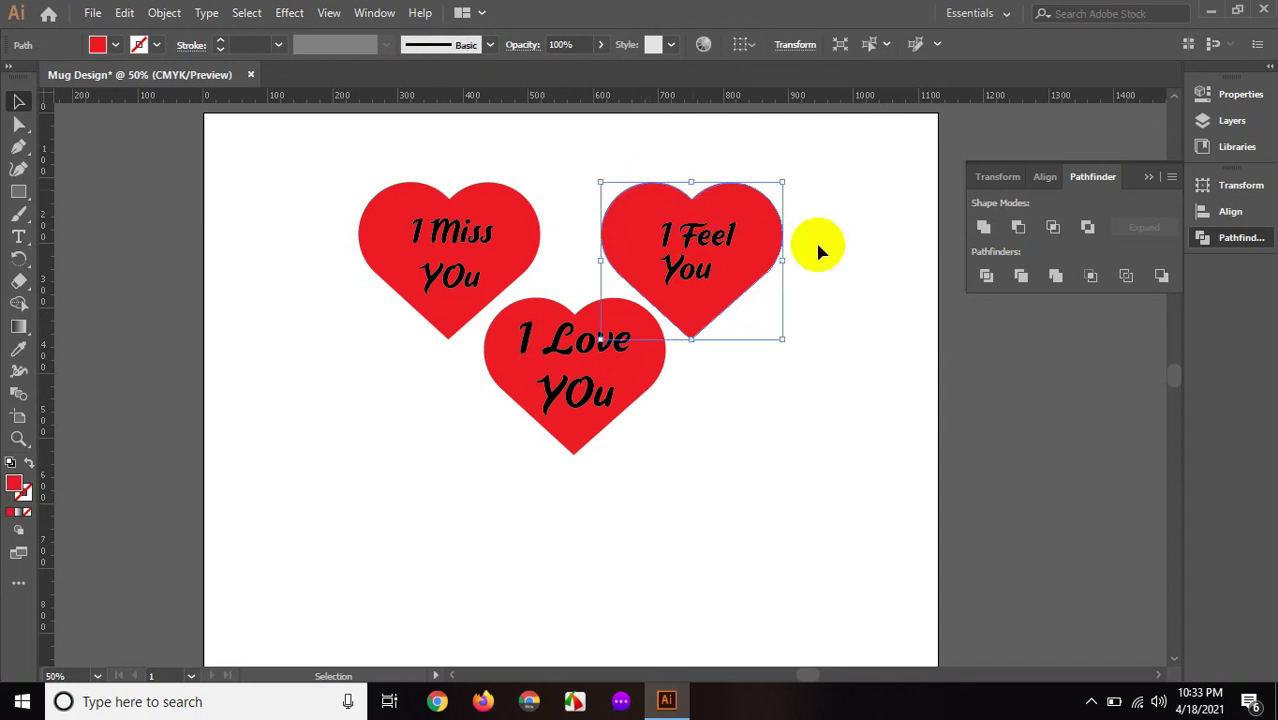
click(688, 230)
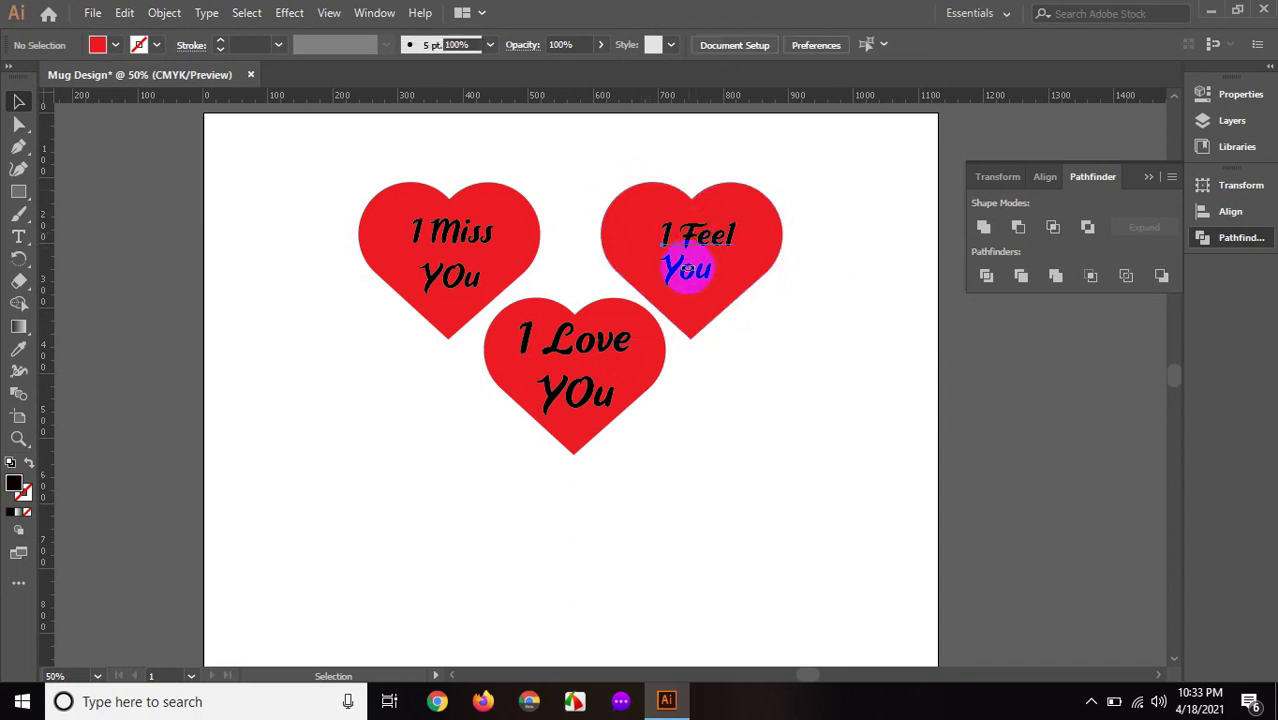
click(688, 280)
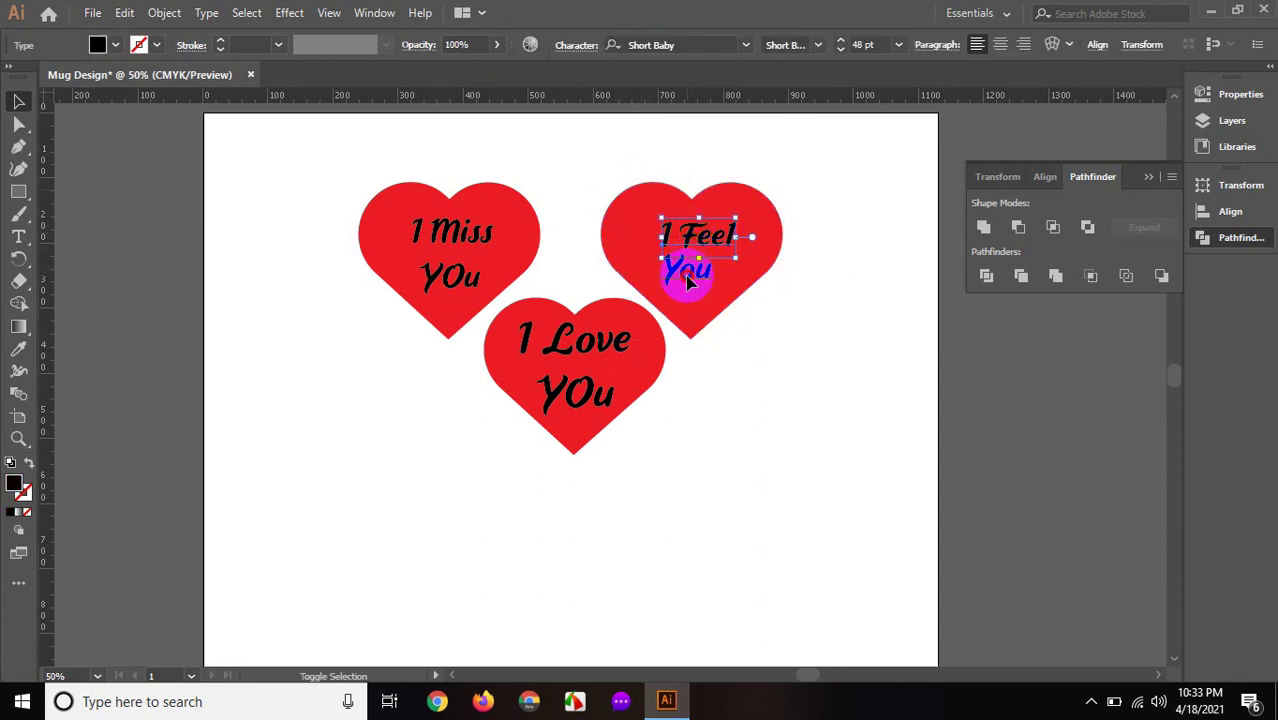
click(897, 50)
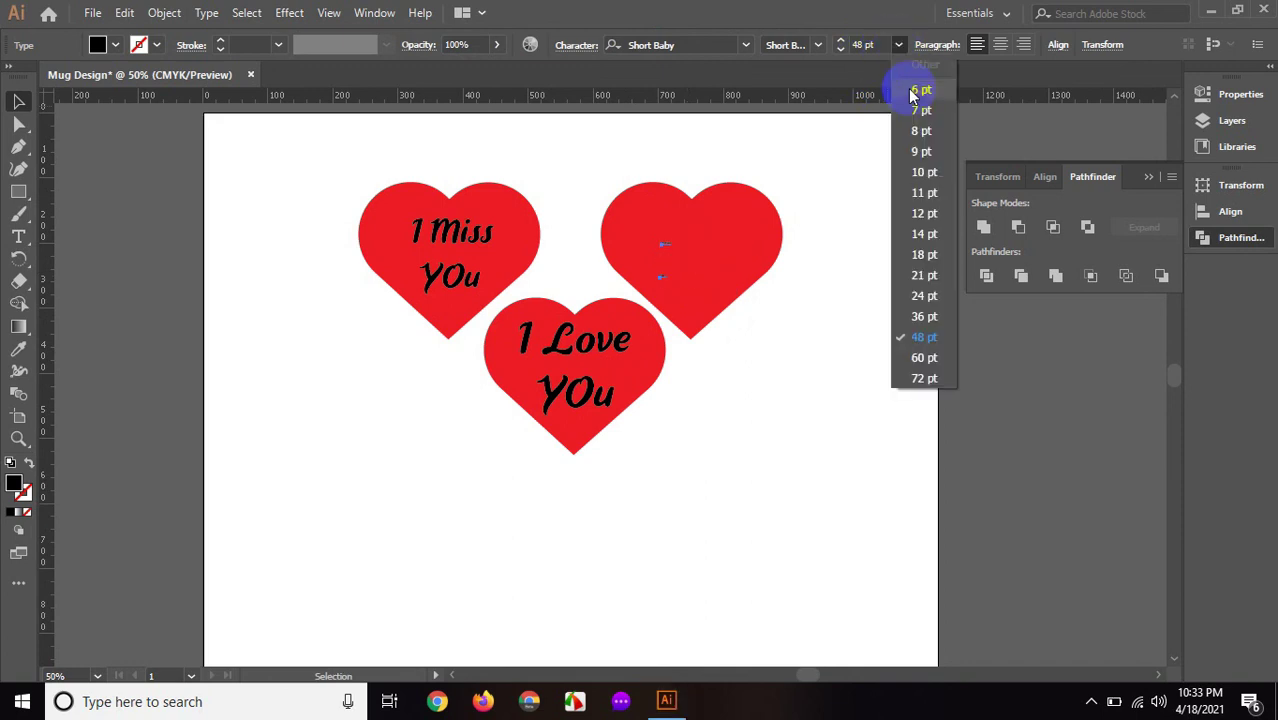
click(923, 358)
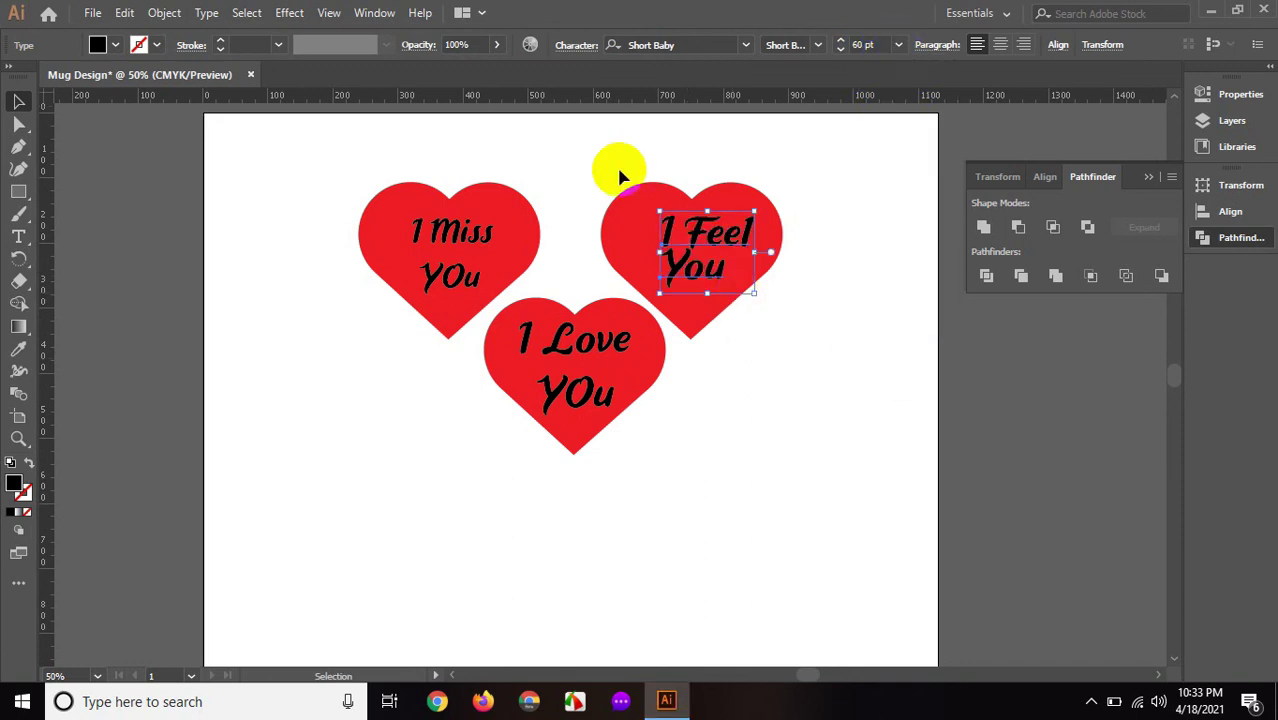
click(589, 135)
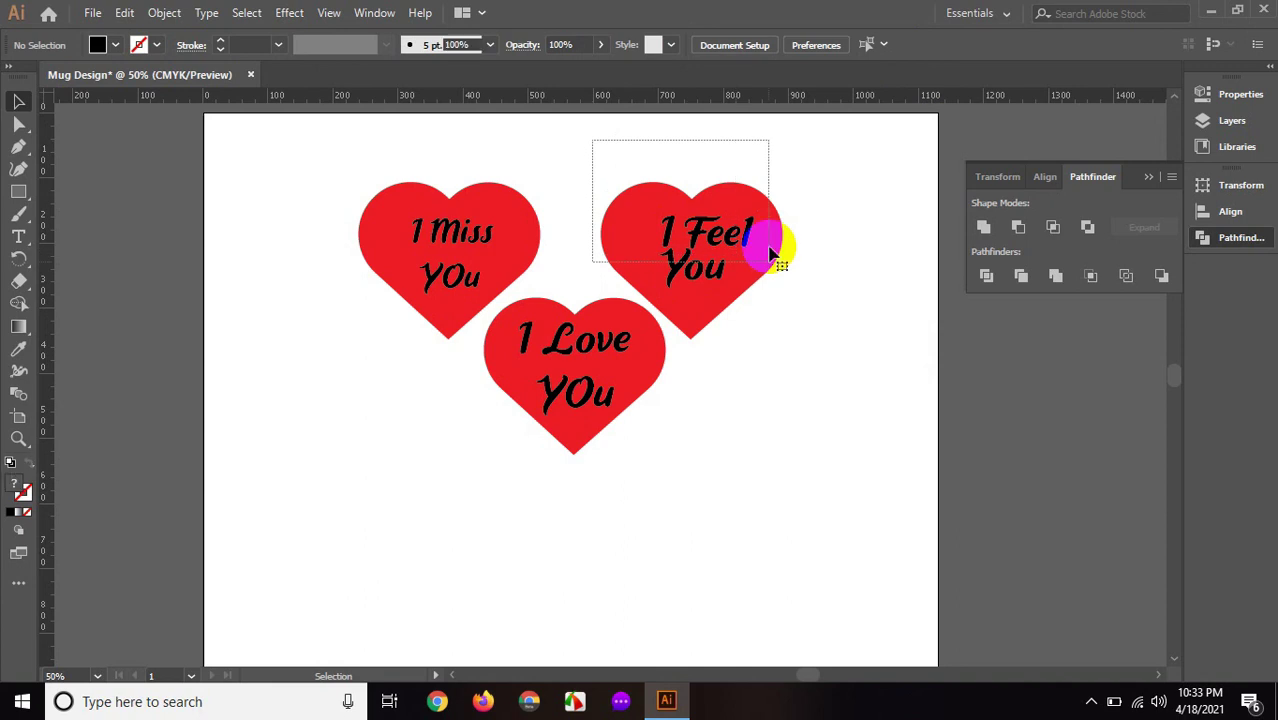
drag(740, 262, 770, 262)
click(629, 46)
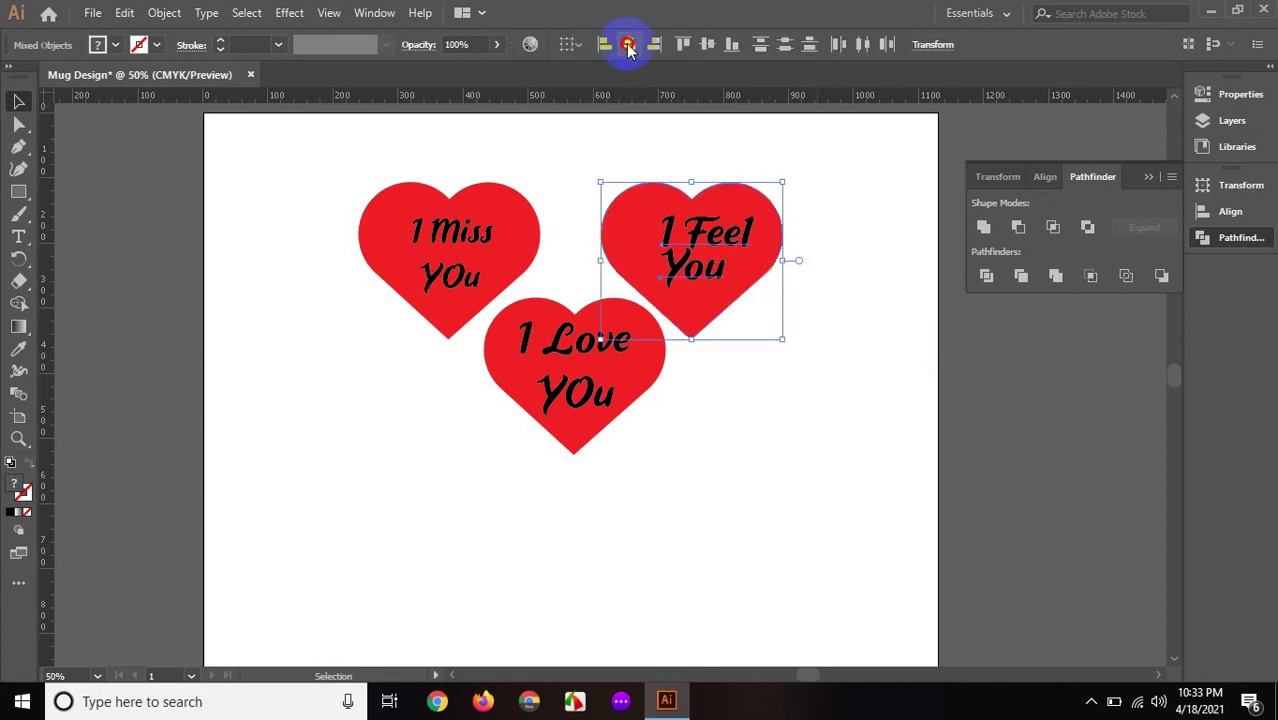
click(750, 423)
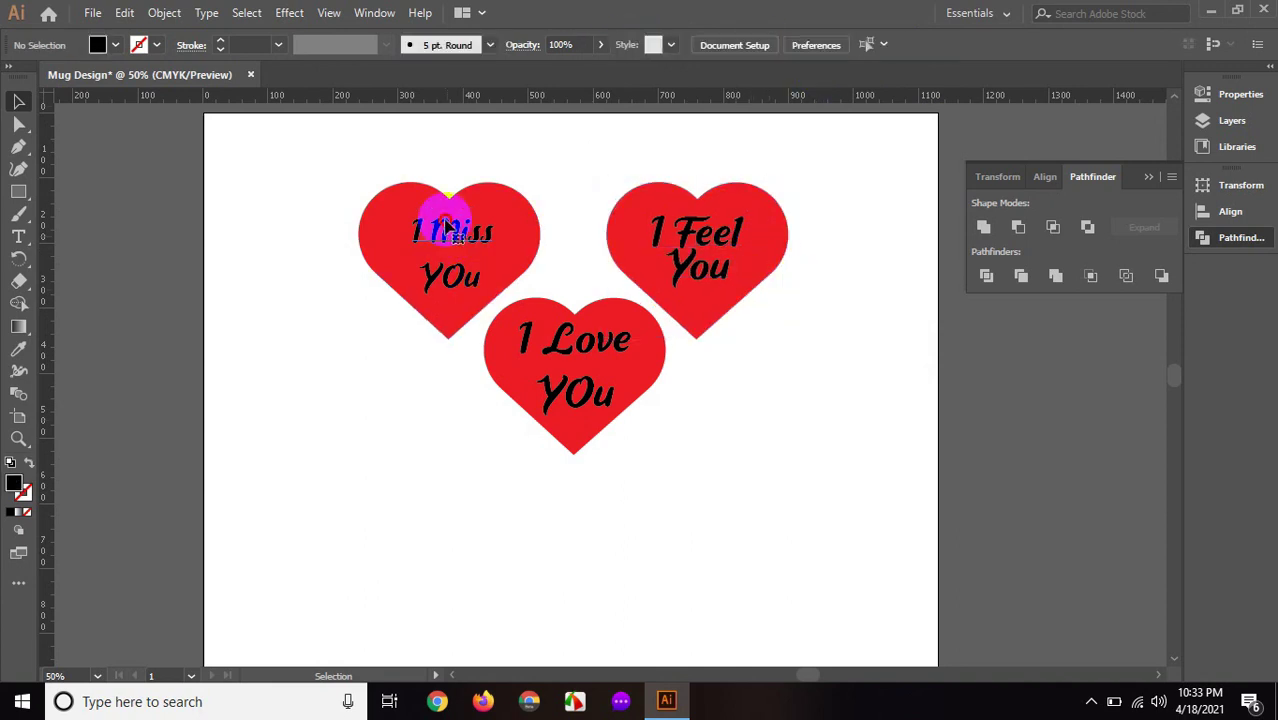
Set the I Miss You caption to 60 pt and centre it on the left heart
click(455, 272)
click(862, 47)
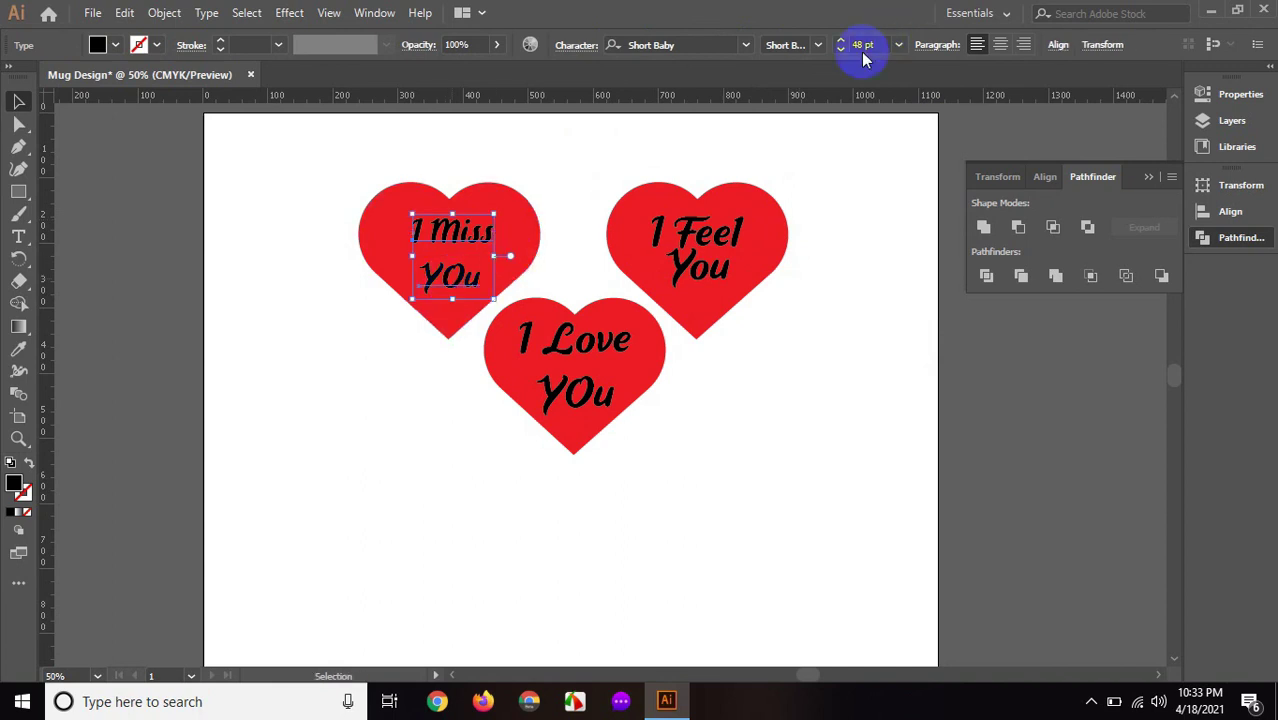
click(898, 45)
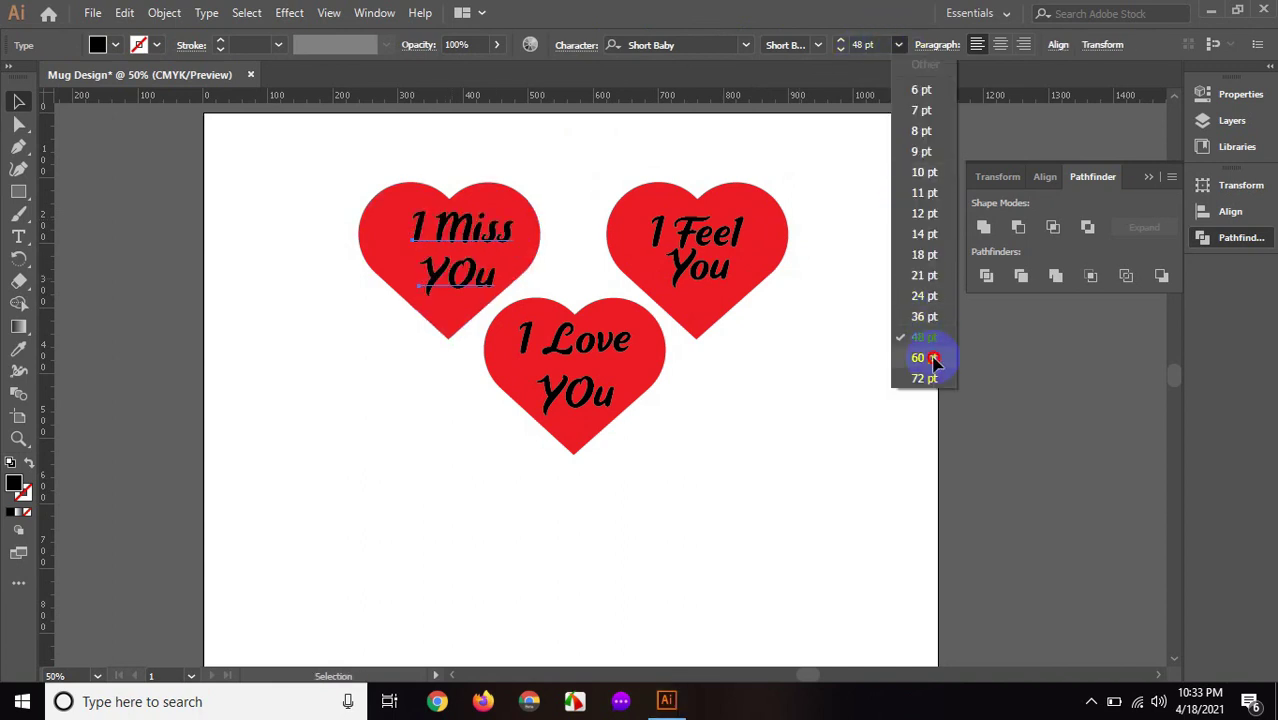
click(932, 358)
drag(330, 174, 540, 265)
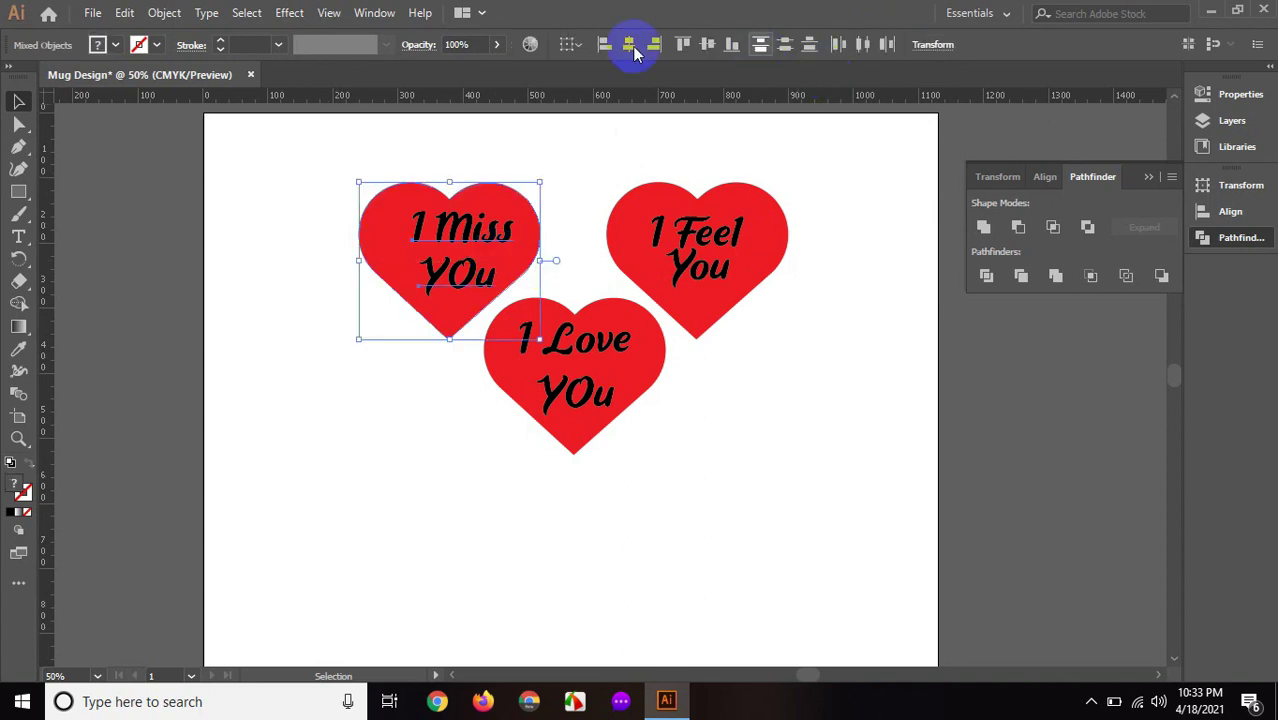
click(629, 44)
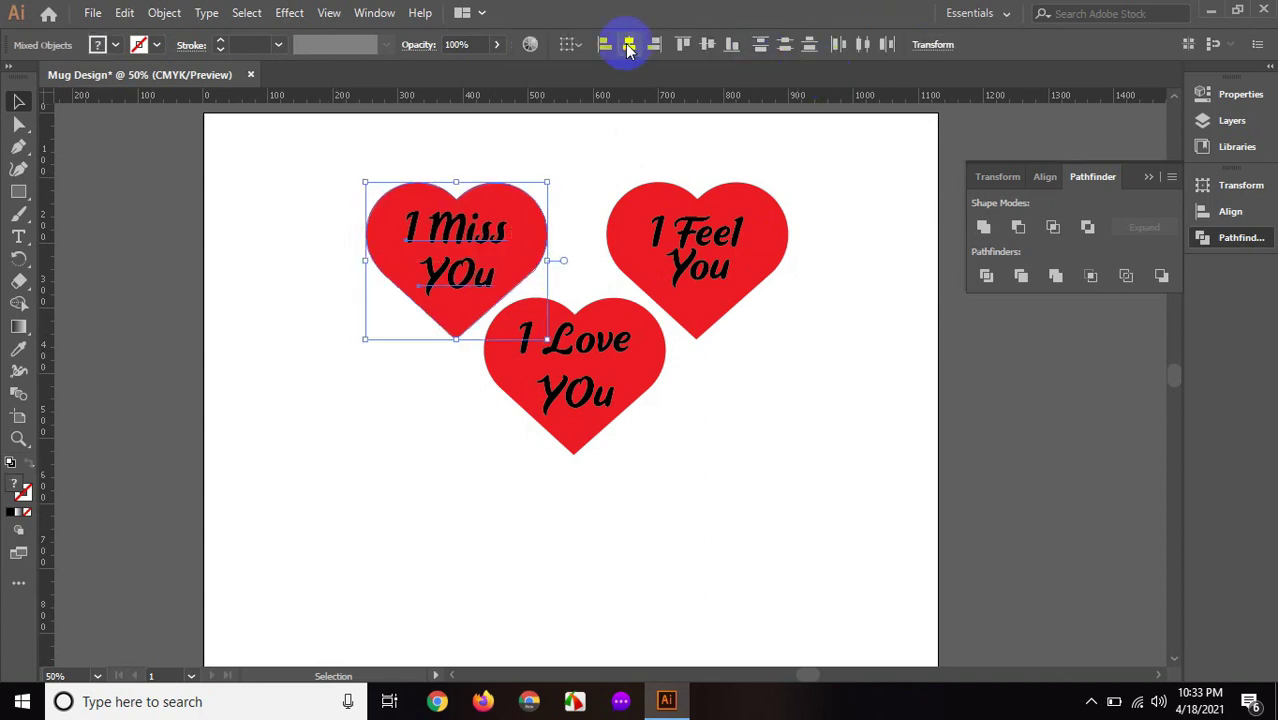
click(724, 392)
scroll(570, 325, up, 1)
Nudge the I Love You heart and its caption down two steps
drag(529, 333, 617, 443)
key(Down)
key(Down)
key(Down)
key(Down)
key(Down)
key(Down)
key(Down)
key(Down)
key(Down)
key(Down)
key(Down)
key(Down)
key(Down)
key(Down)
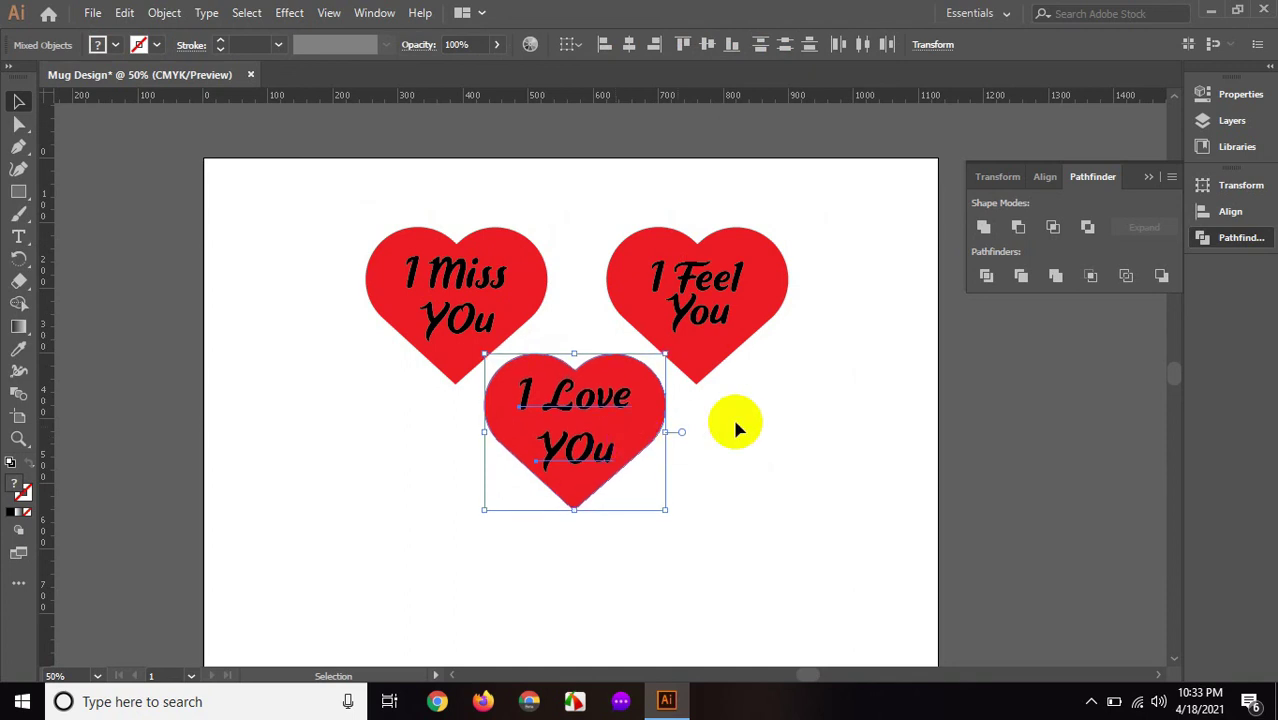
key(Down)
key(Down)
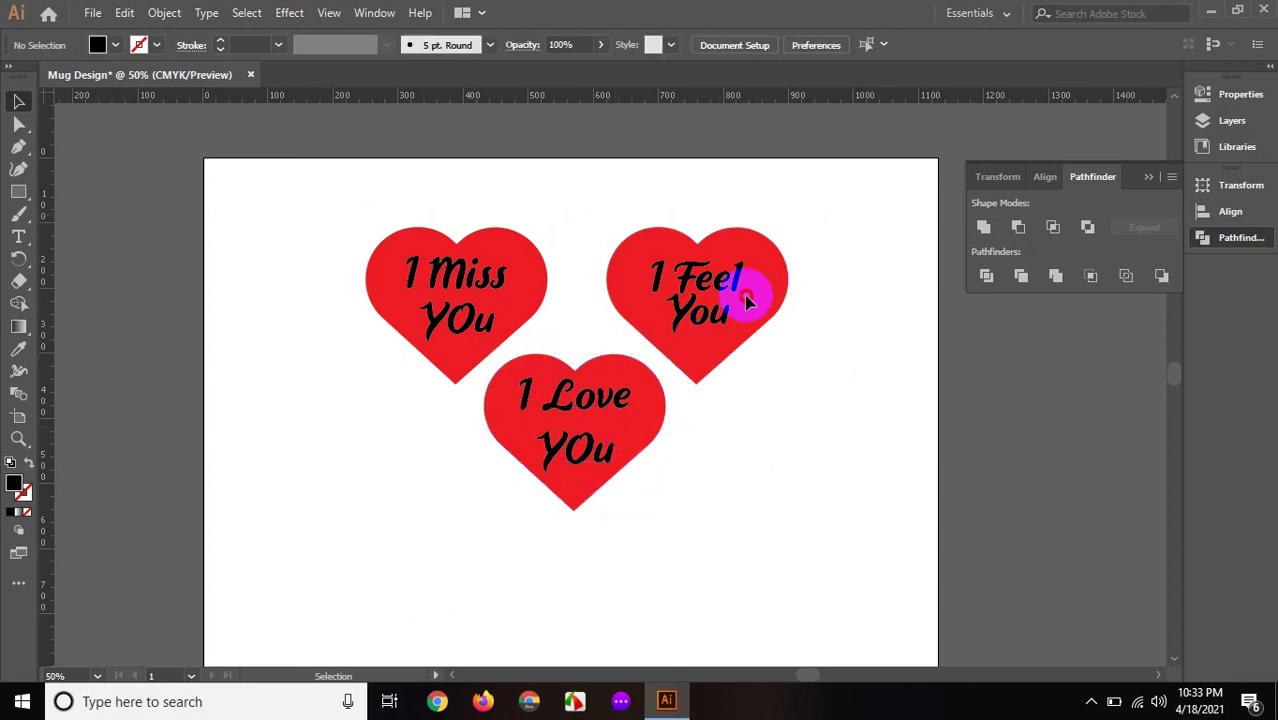
drag(617, 214, 768, 322)
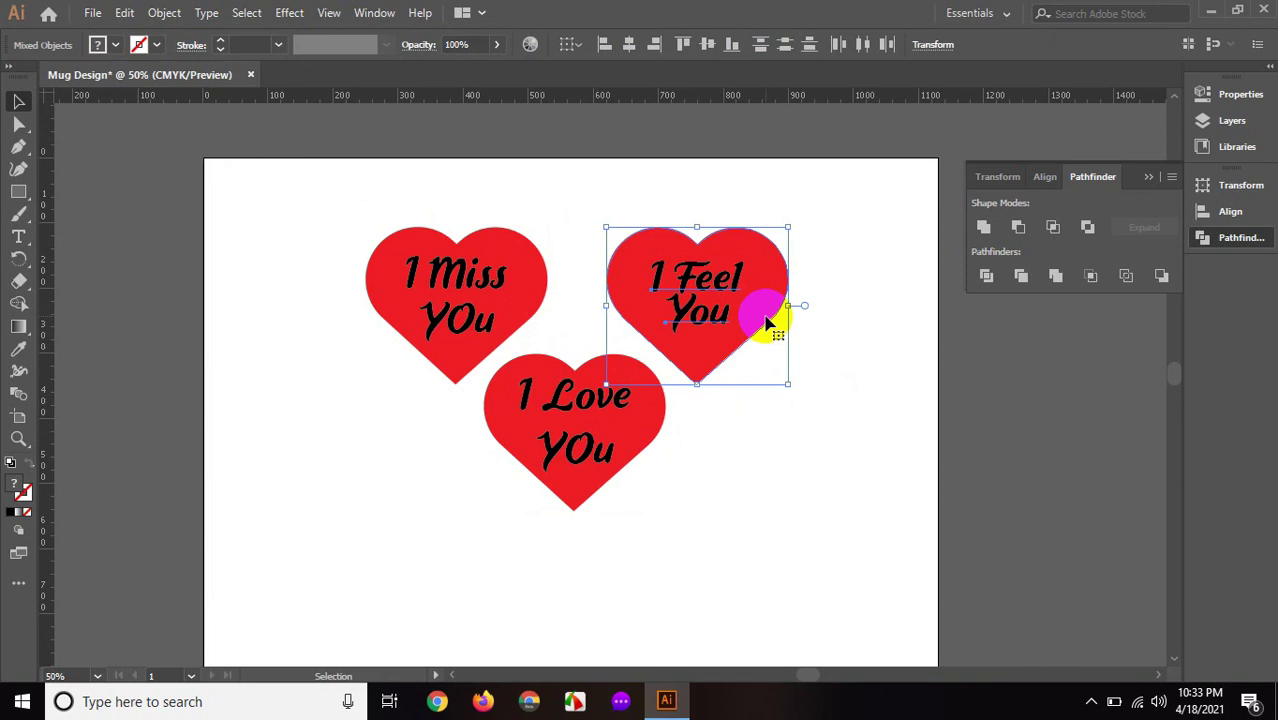
click(734, 426)
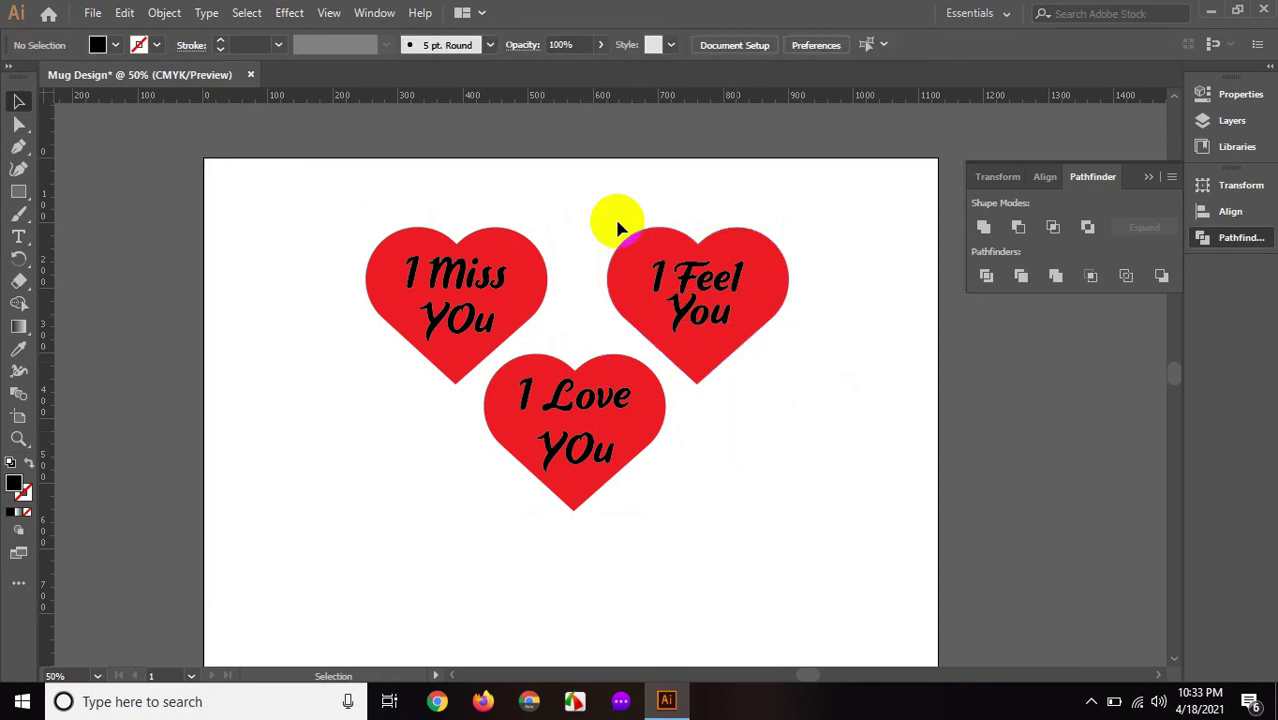
Lay a horizontal guide along the upper hearts' tops, delete it, and close the Pathfinder panel
drag(573, 105, 589, 229)
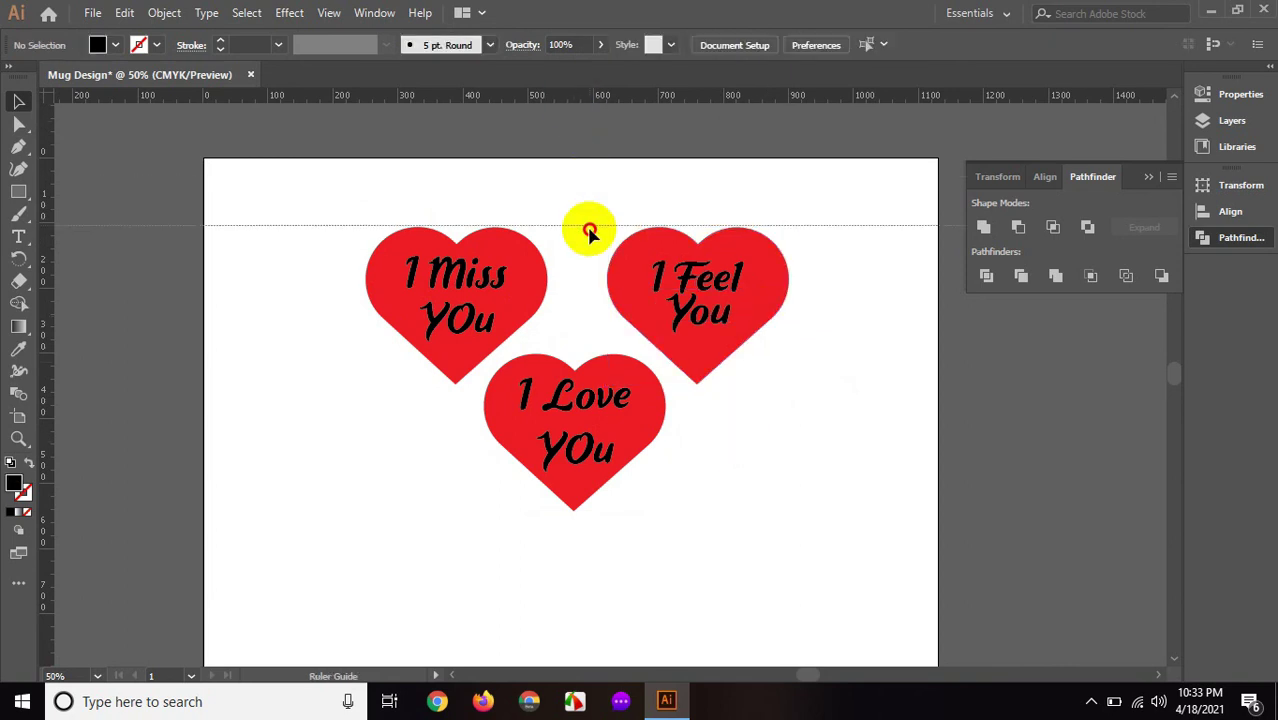
drag(589, 229, 587, 226)
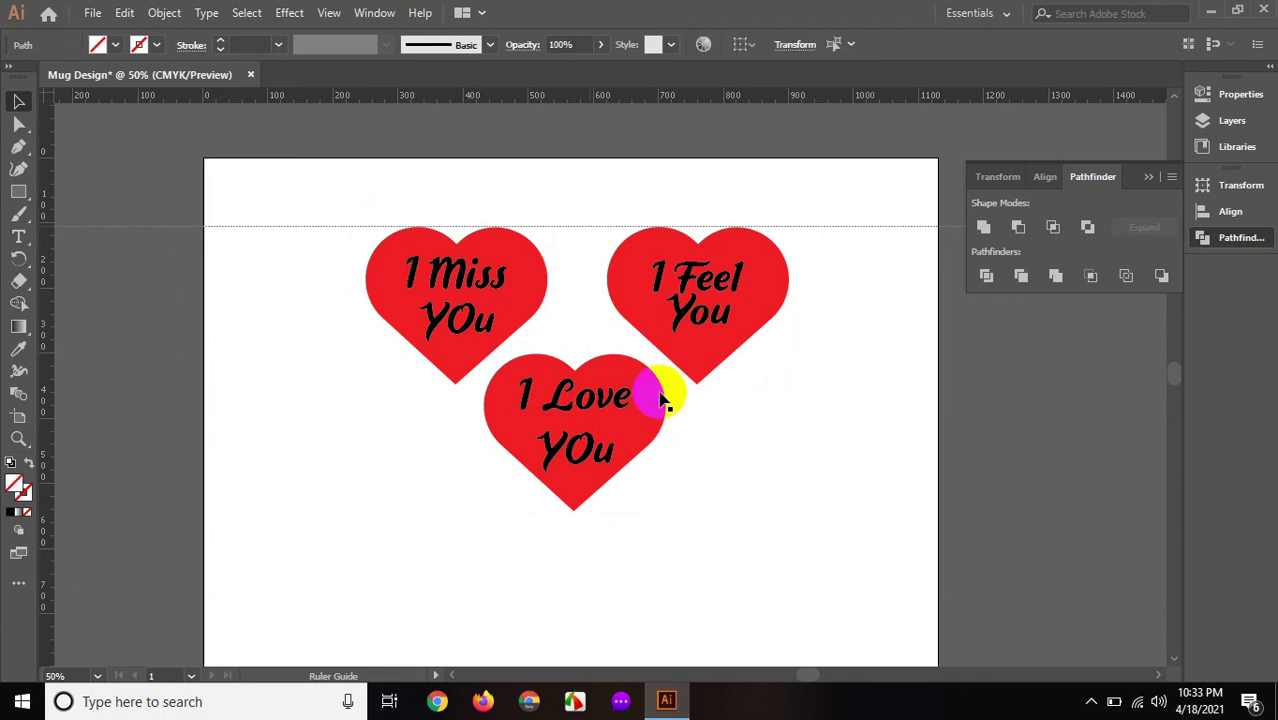
click(728, 440)
scroll(784, 391, up, 1)
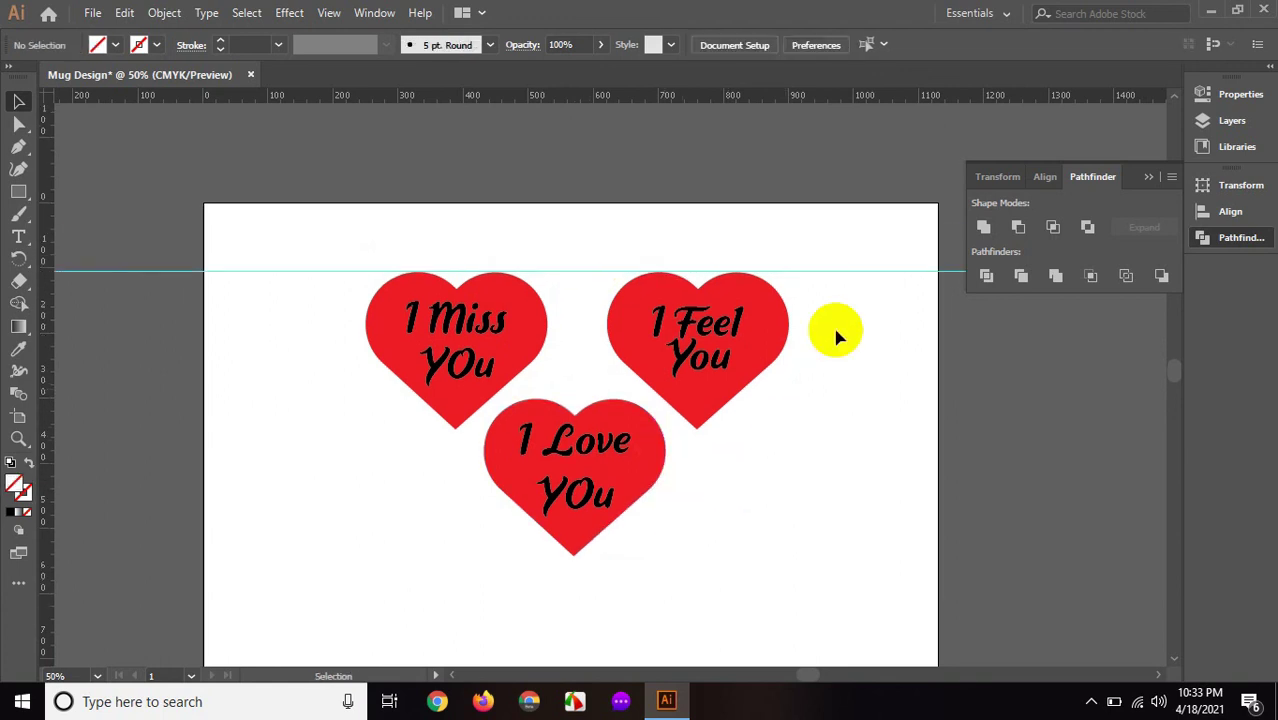
drag(845, 296, 845, 296)
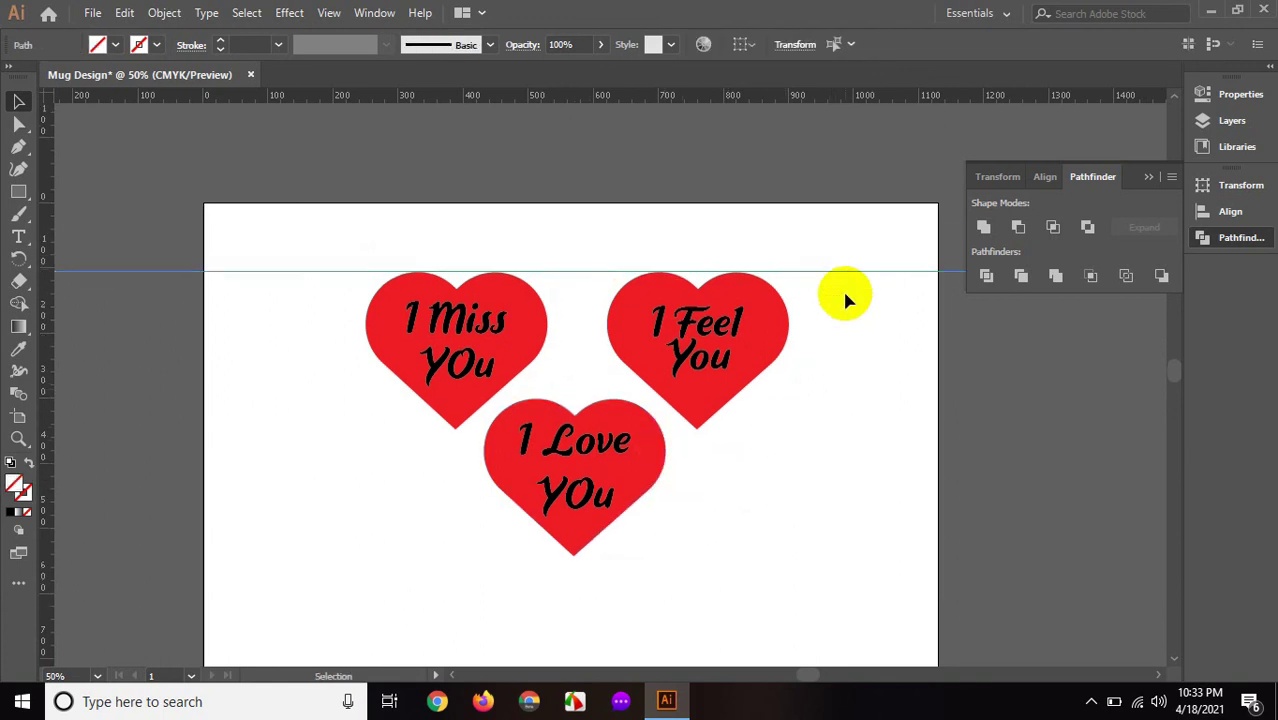
key(Delete)
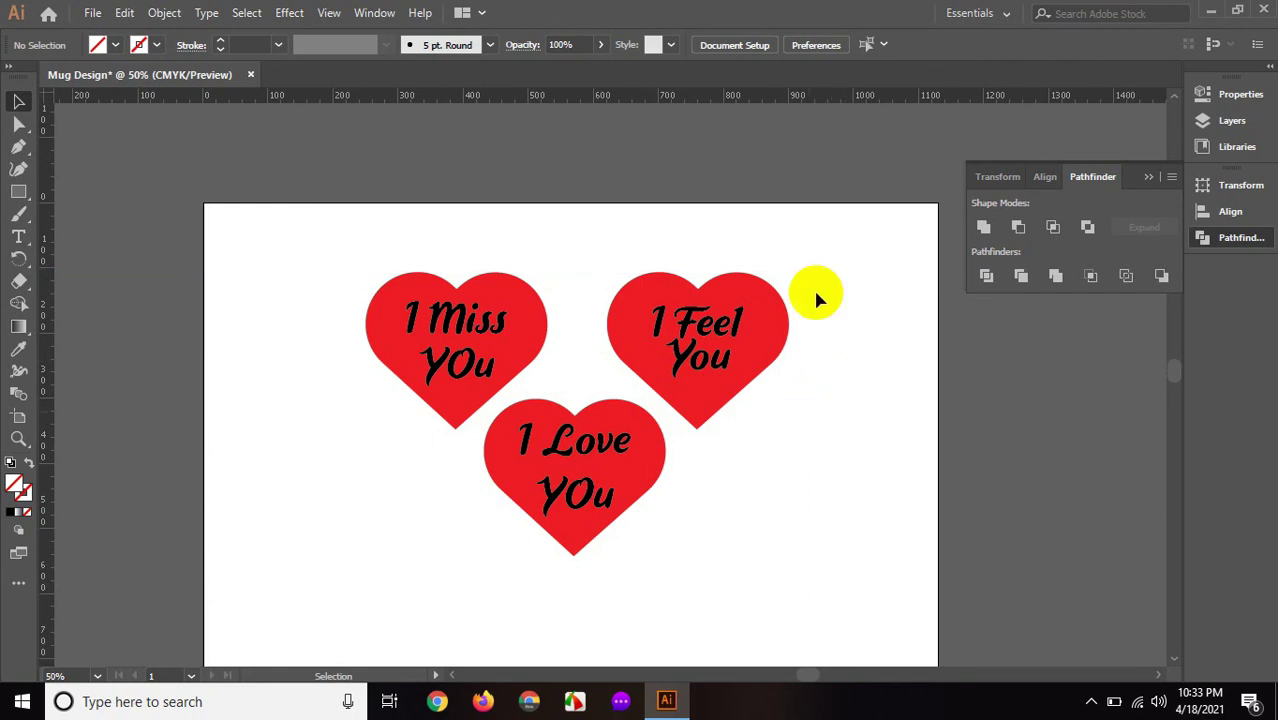
click(1148, 177)
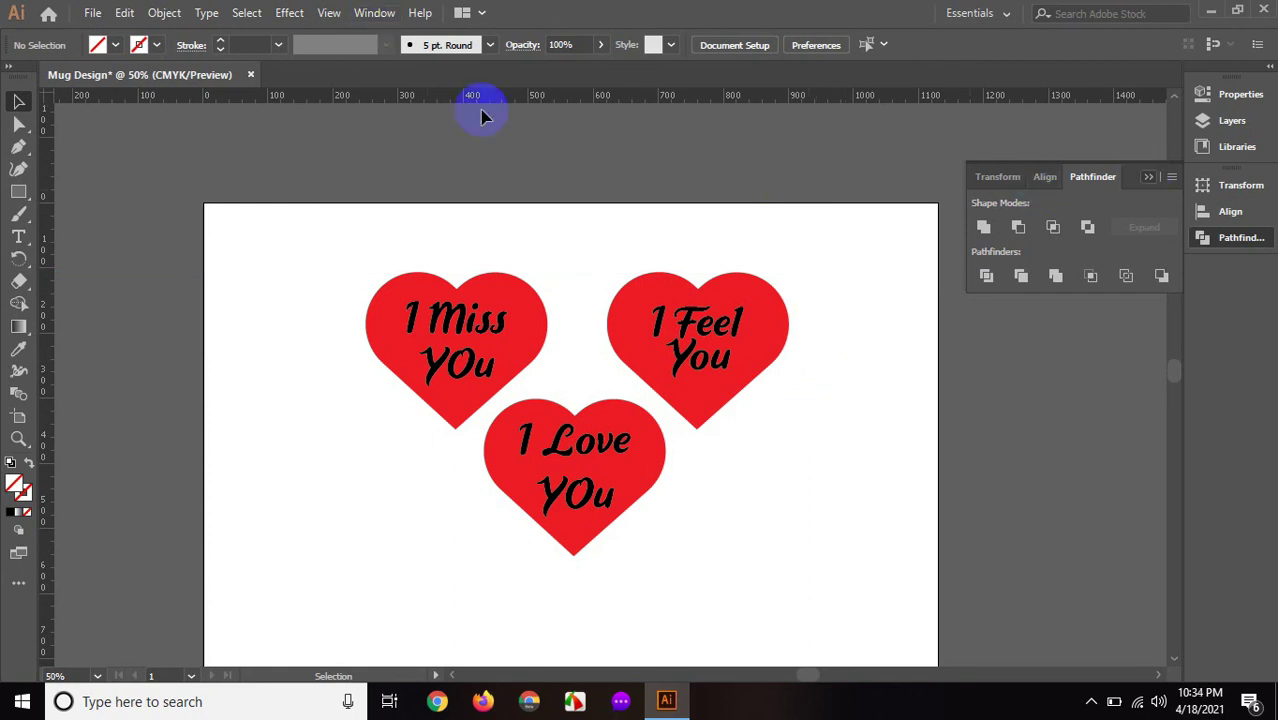
Export the design to the Desktop as PNG 'Mug Design', accepting the default PNG options
click(88, 14)
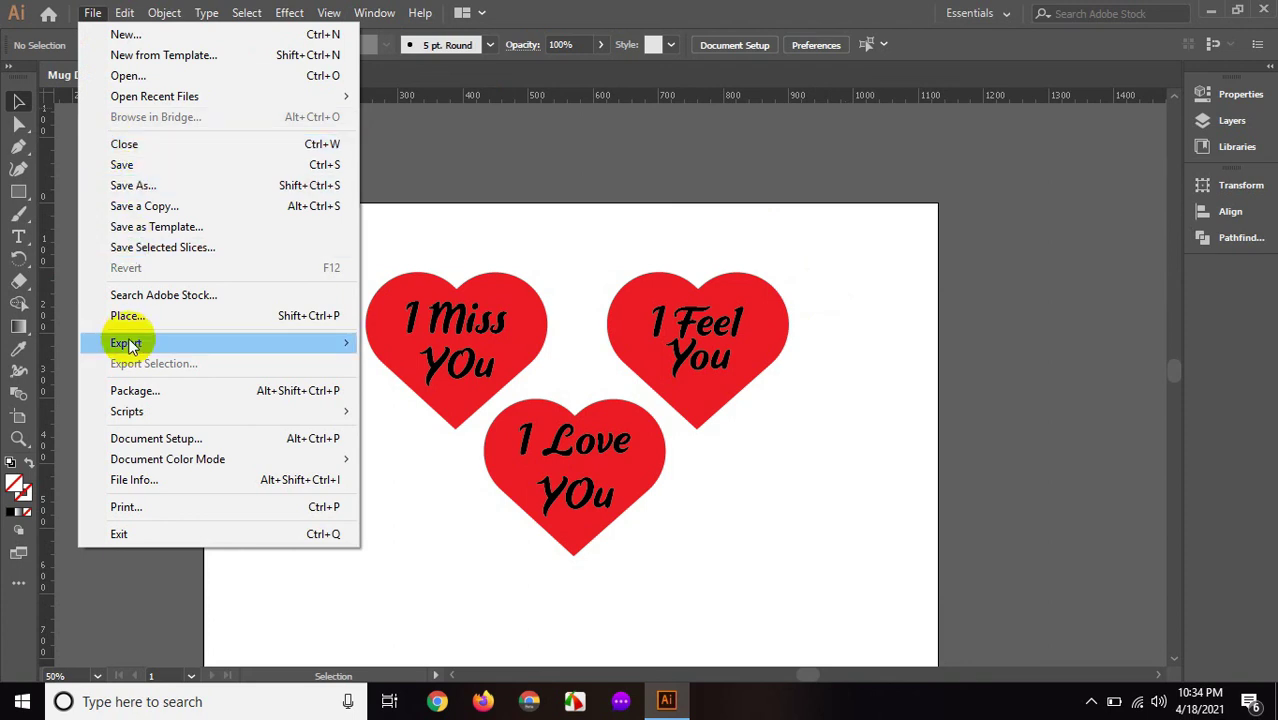
mouse_move(126, 343)
click(423, 363)
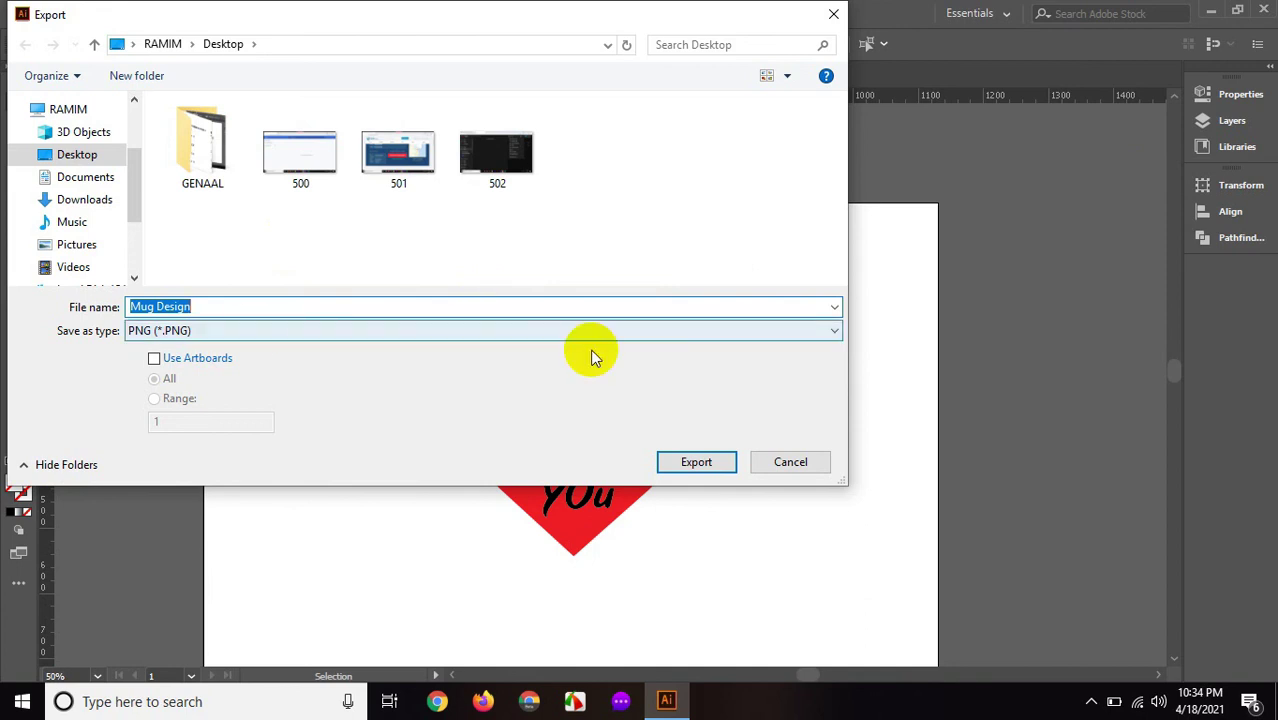
click(835, 332)
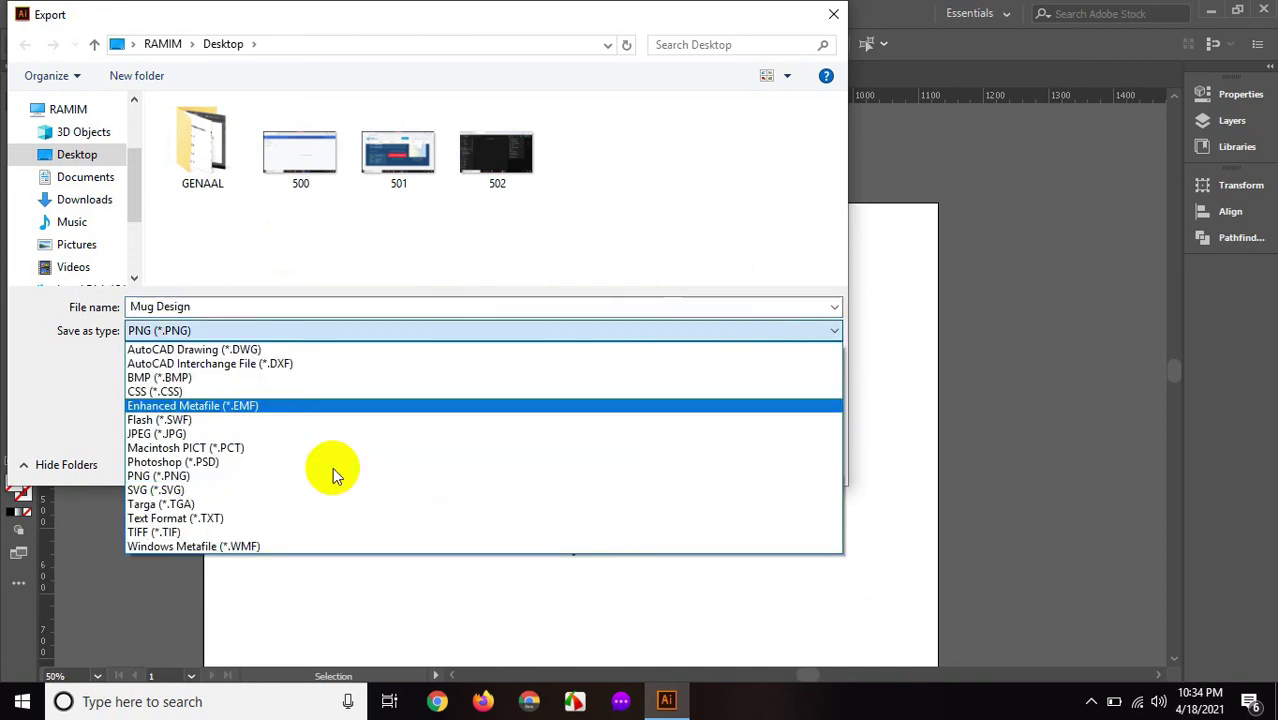
click(150, 476)
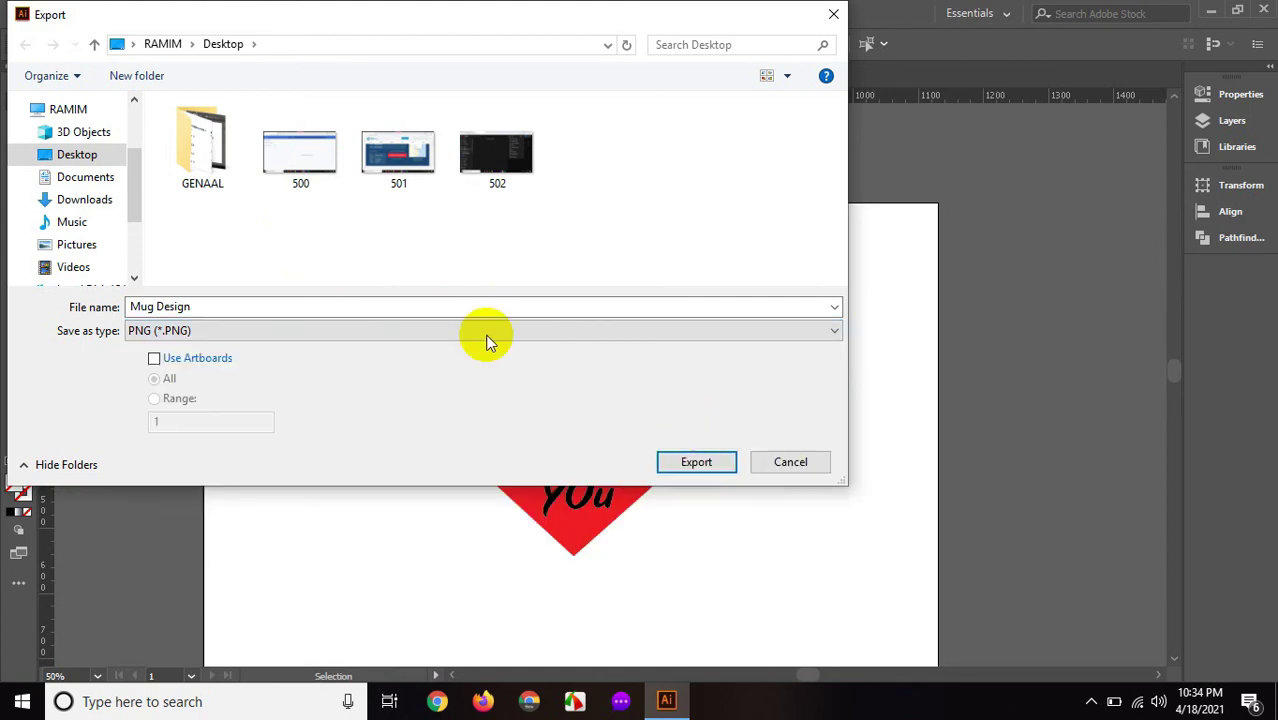
click(693, 465)
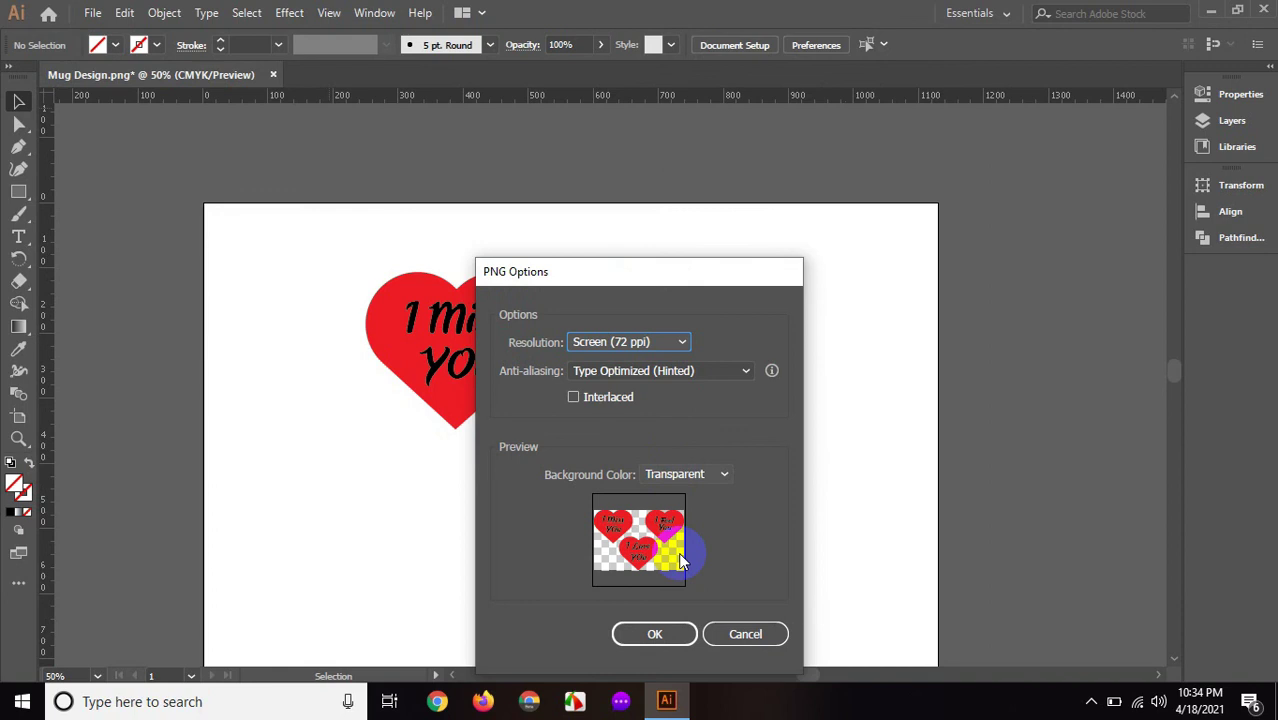
click(656, 634)
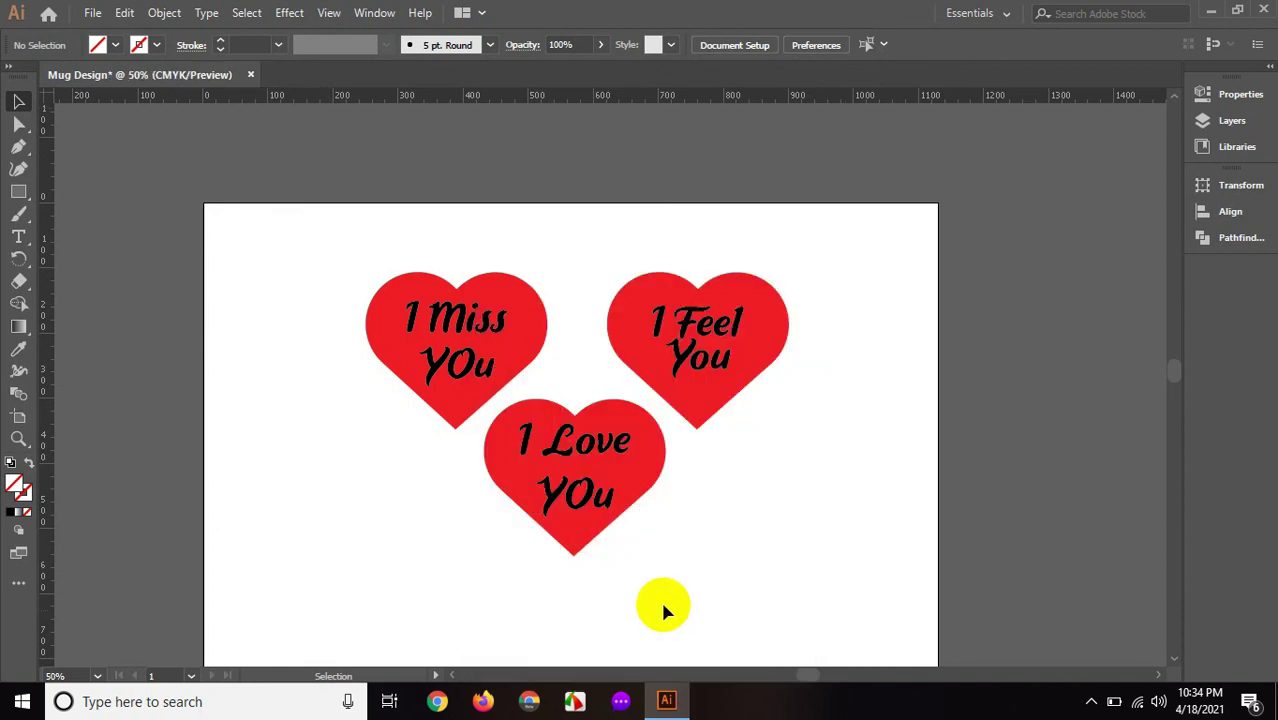
drag(333, 221, 570, 228)
click(556, 203)
click(695, 404)
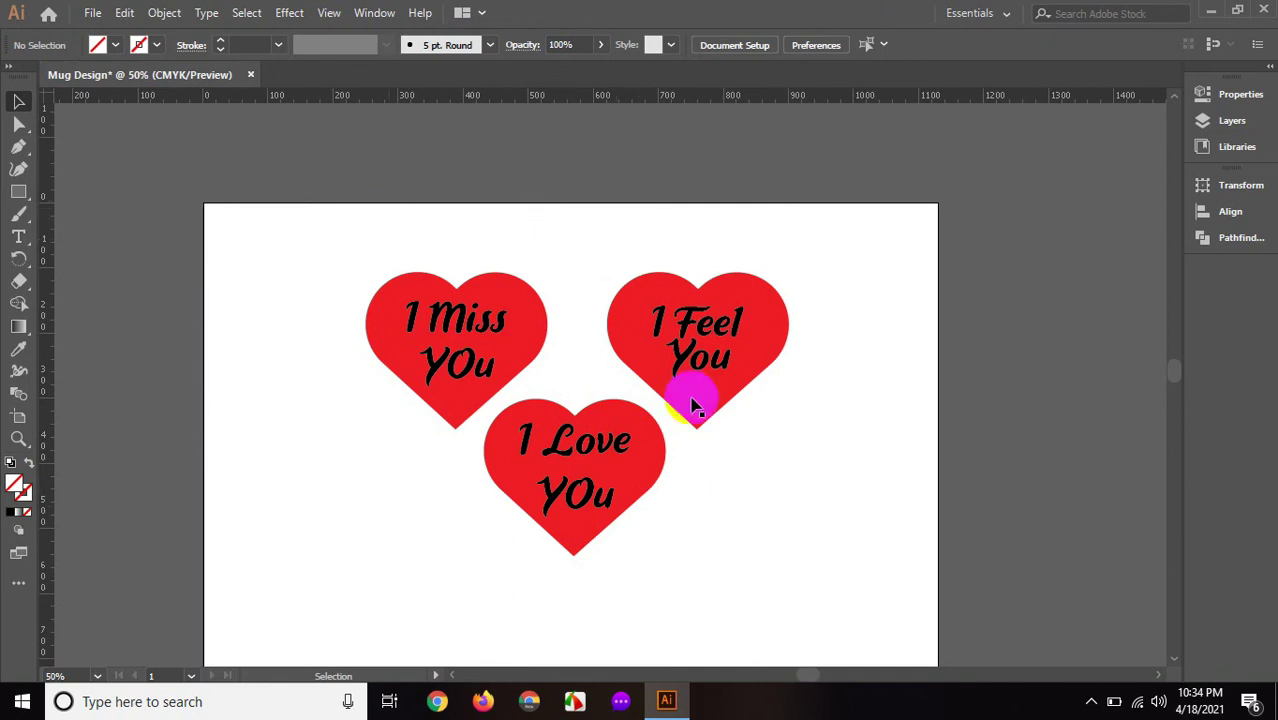
click(1092, 704)
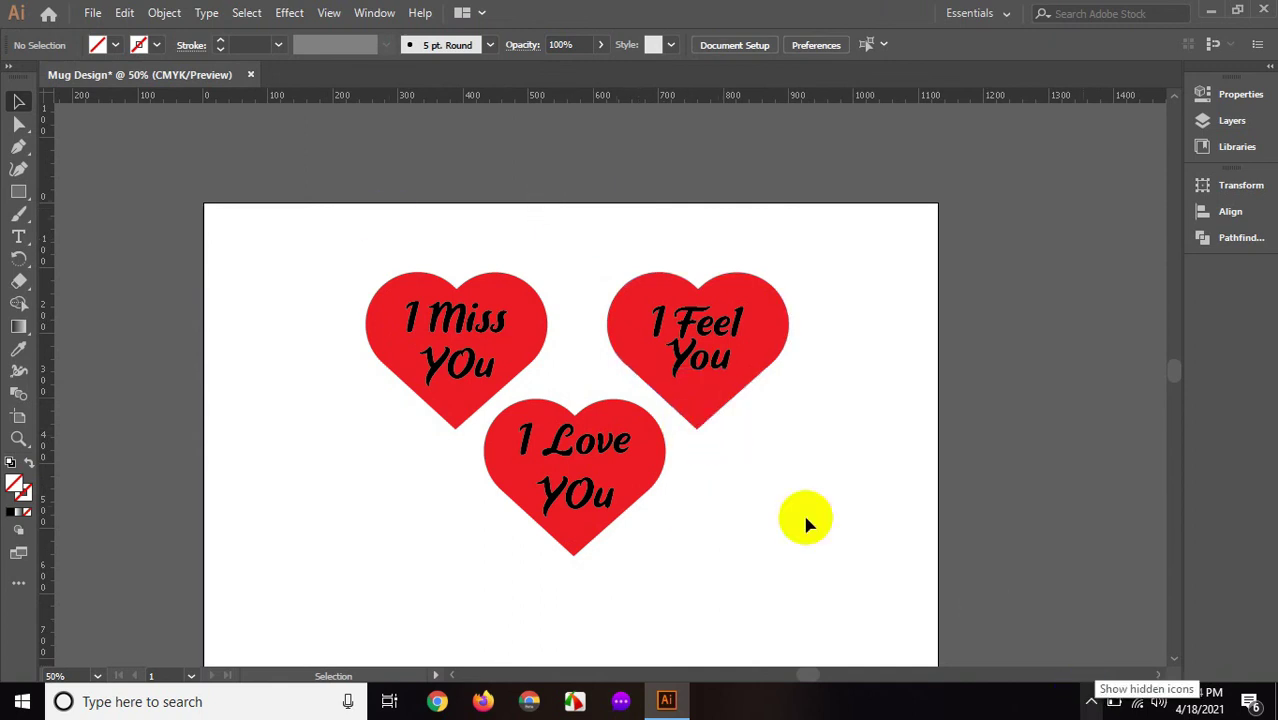